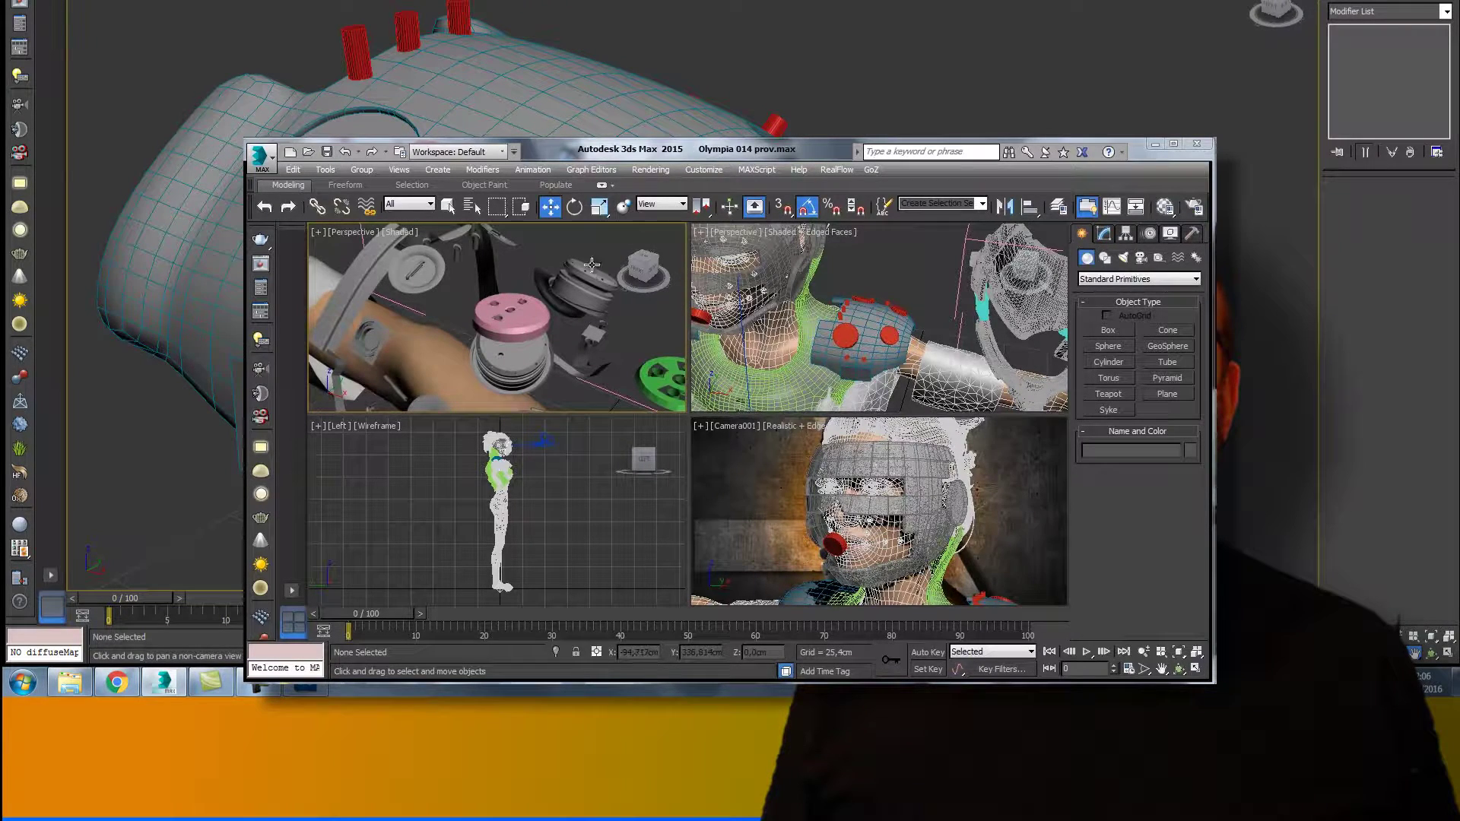
Step: Maximize the Perspective viewport and orbit around the pink disk
key("alt+w")
key("alt+w")
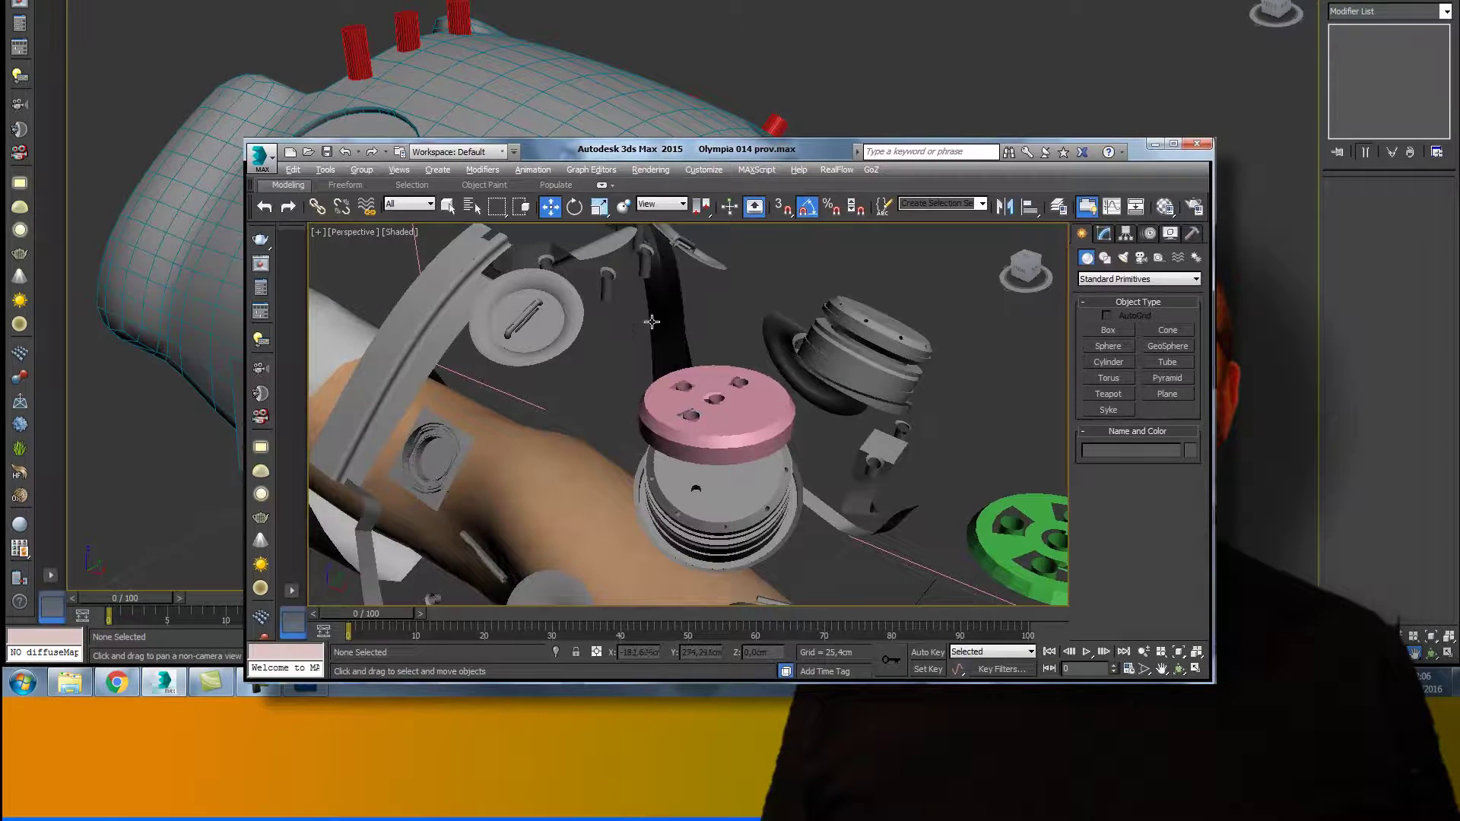
key("ctrl+r")
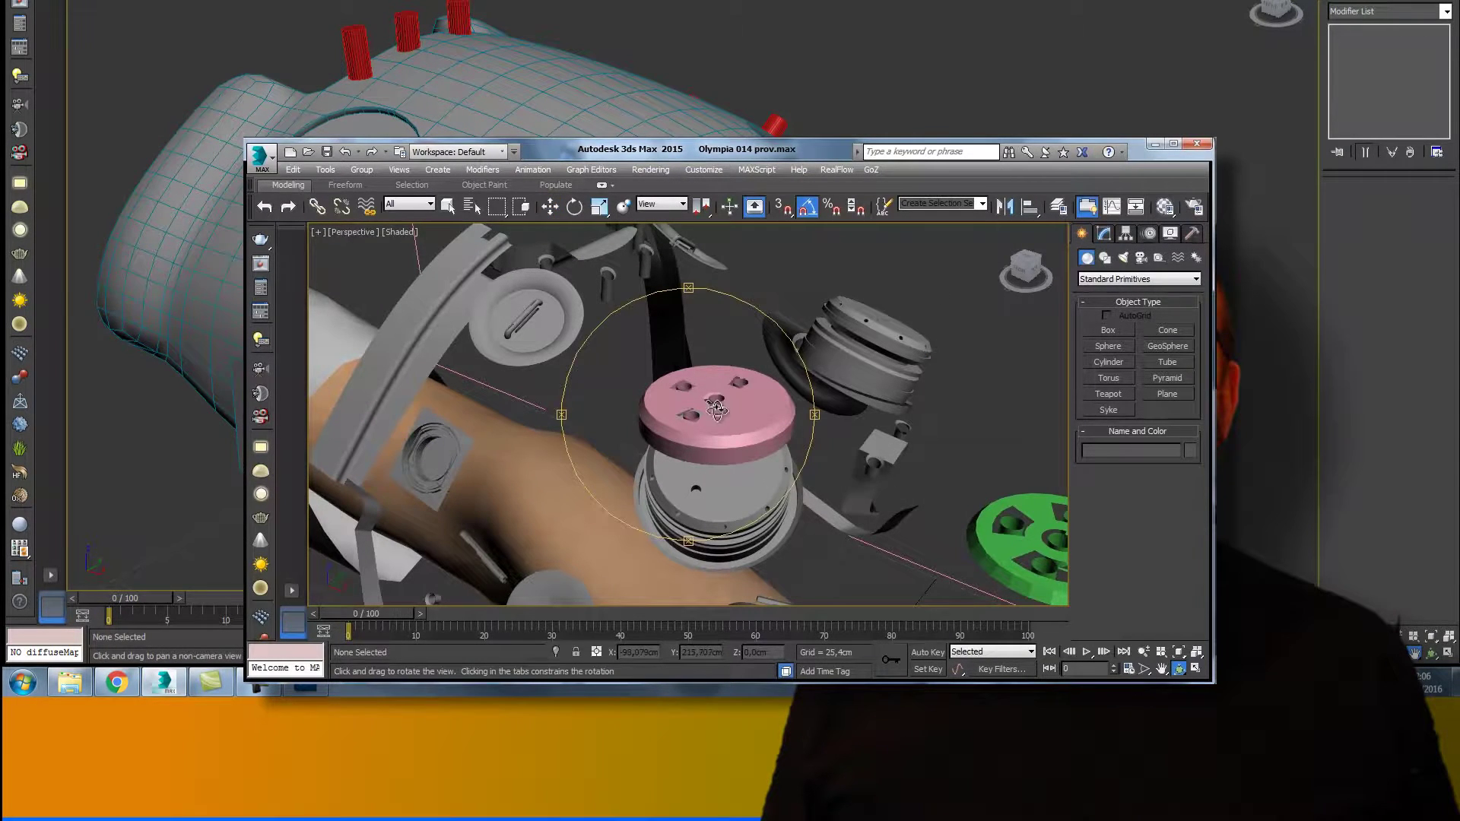
left_click(550, 206)
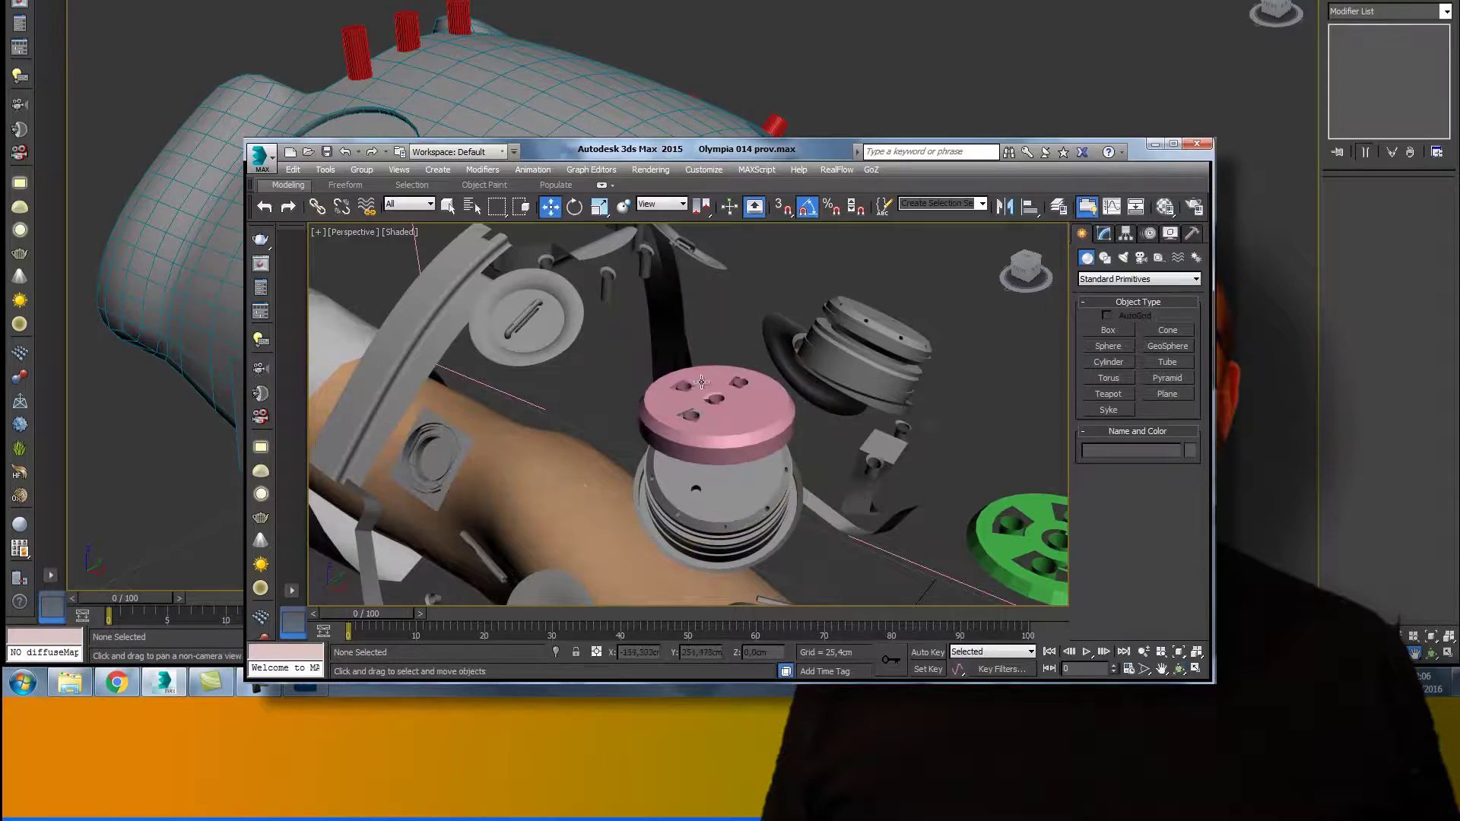
left_click(706, 410)
left_click(1179, 668)
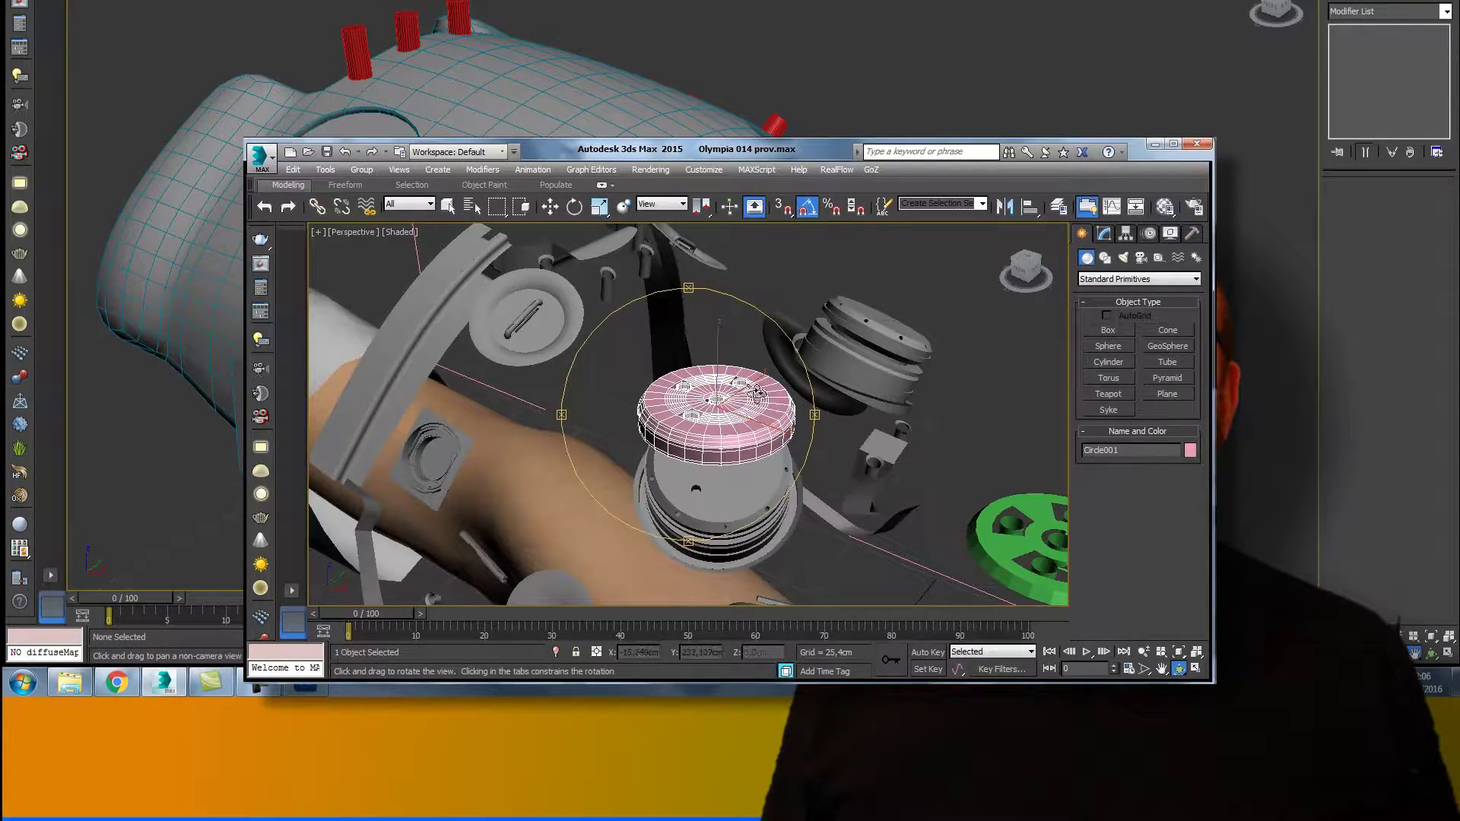
mouse_move(705, 386)
left_mouse_down()
mouse_move(619, 411)
mouse_move(538, 352)
mouse_move(734, 374)
mouse_move(673, 407)
mouse_move(707, 384)
mouse_move(788, 377)
left_mouse_up()
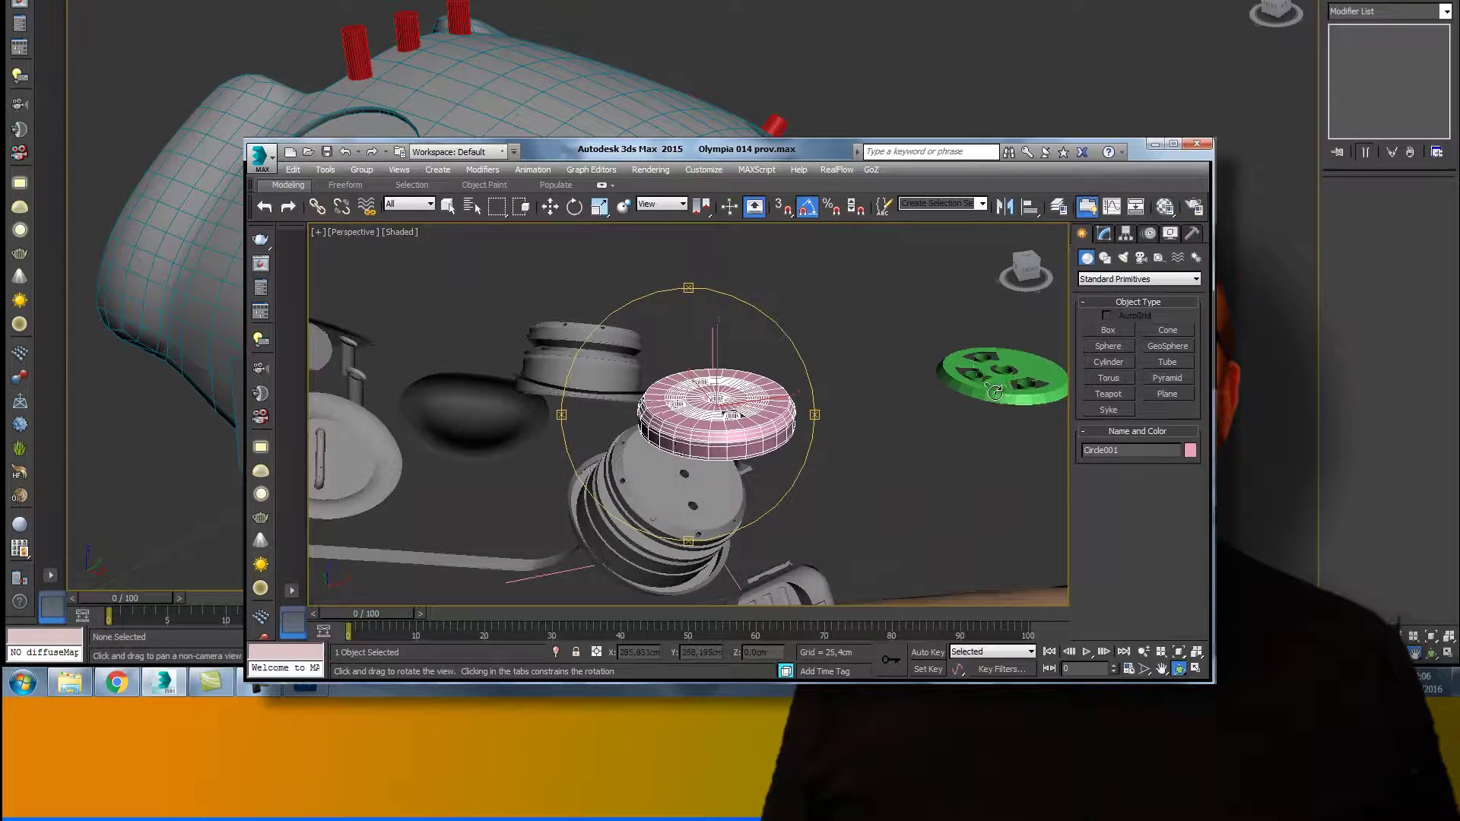
Step: Delete the green perforated disk and restore the four-viewport layout
left_click(549, 206)
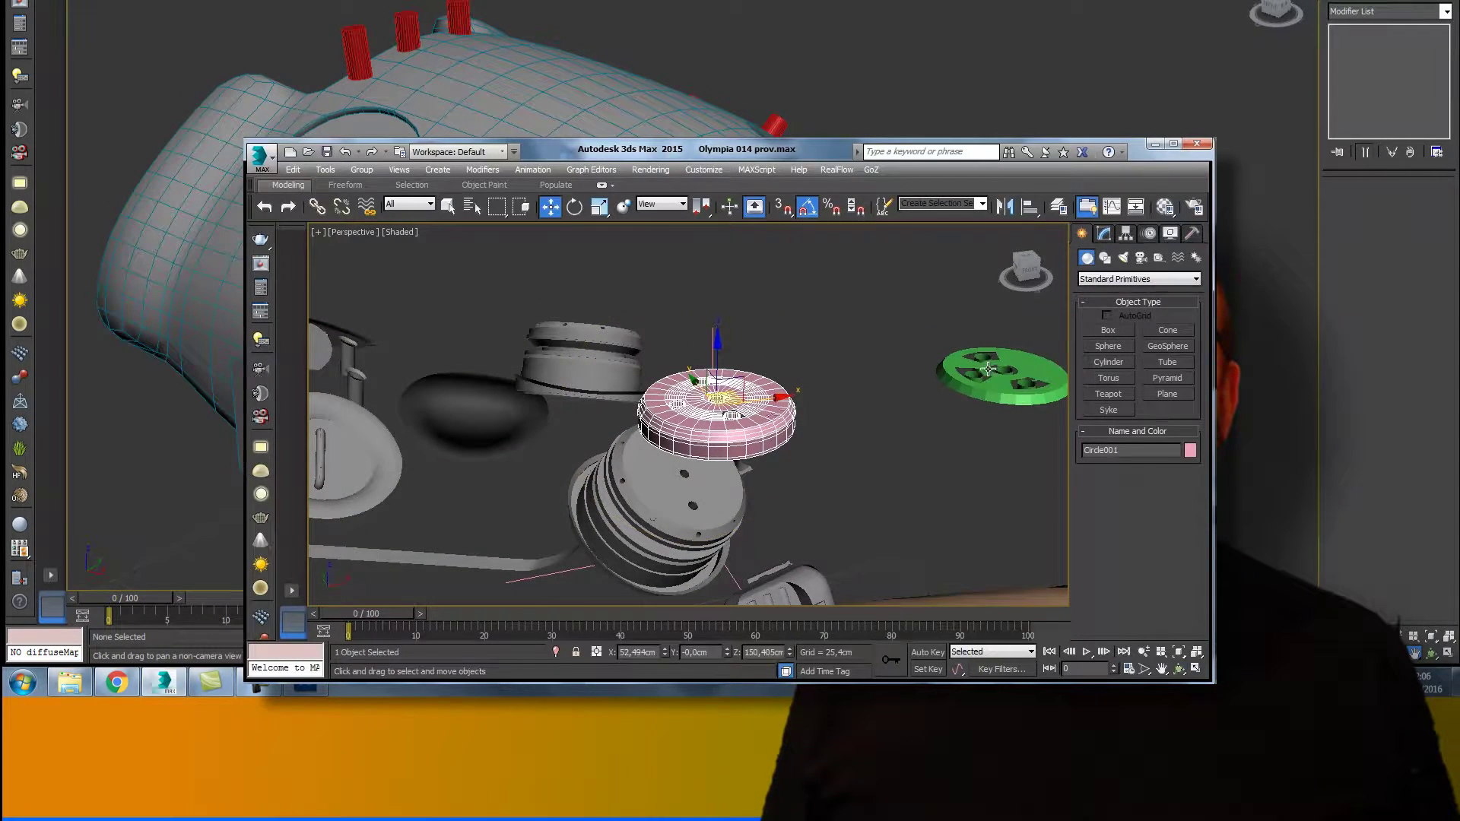
left_click(1007, 393)
key("Delete")
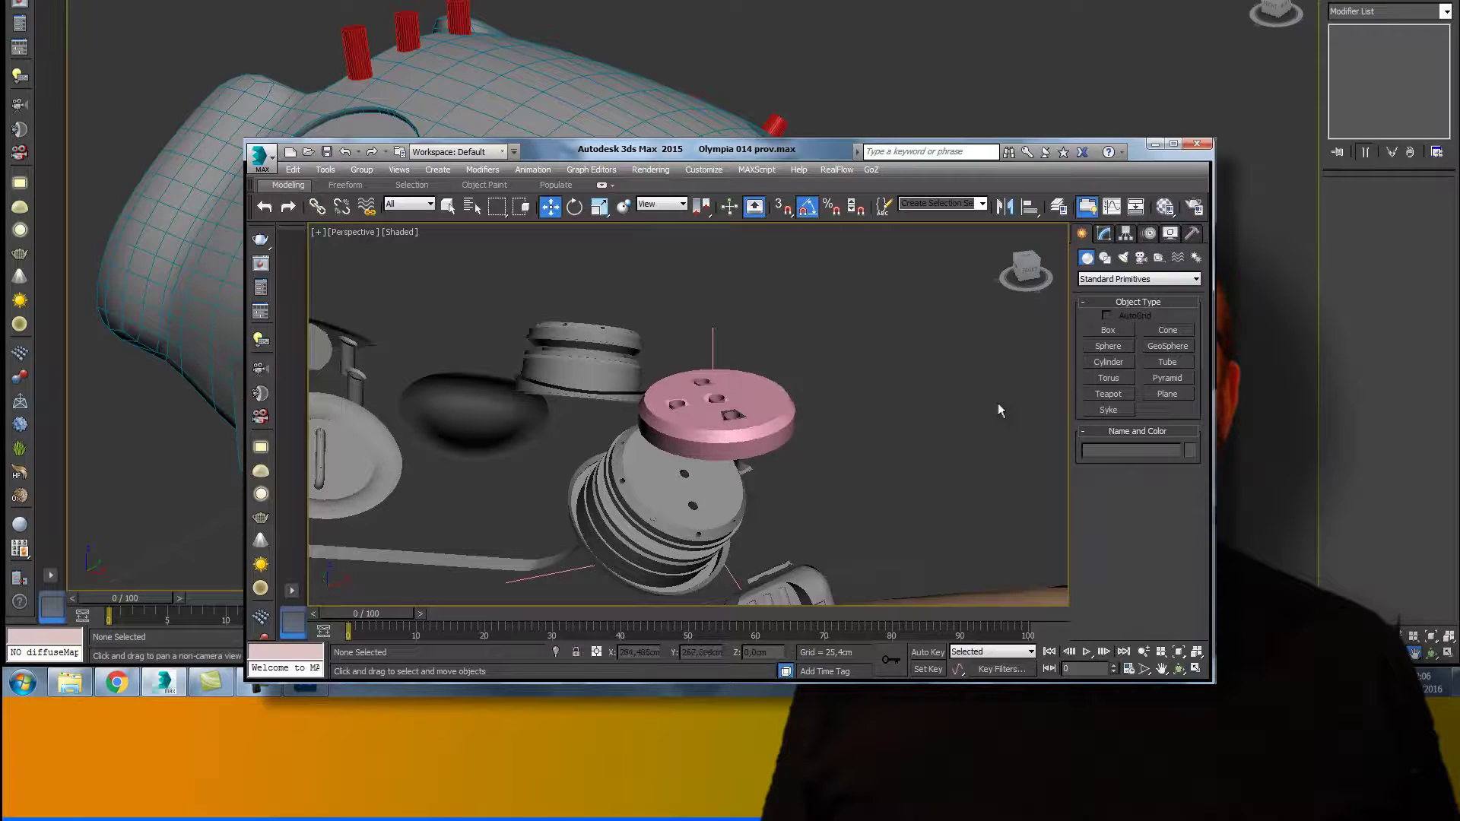
left_click(1026, 262)
left_click_drag(992, 281, 961, 261)
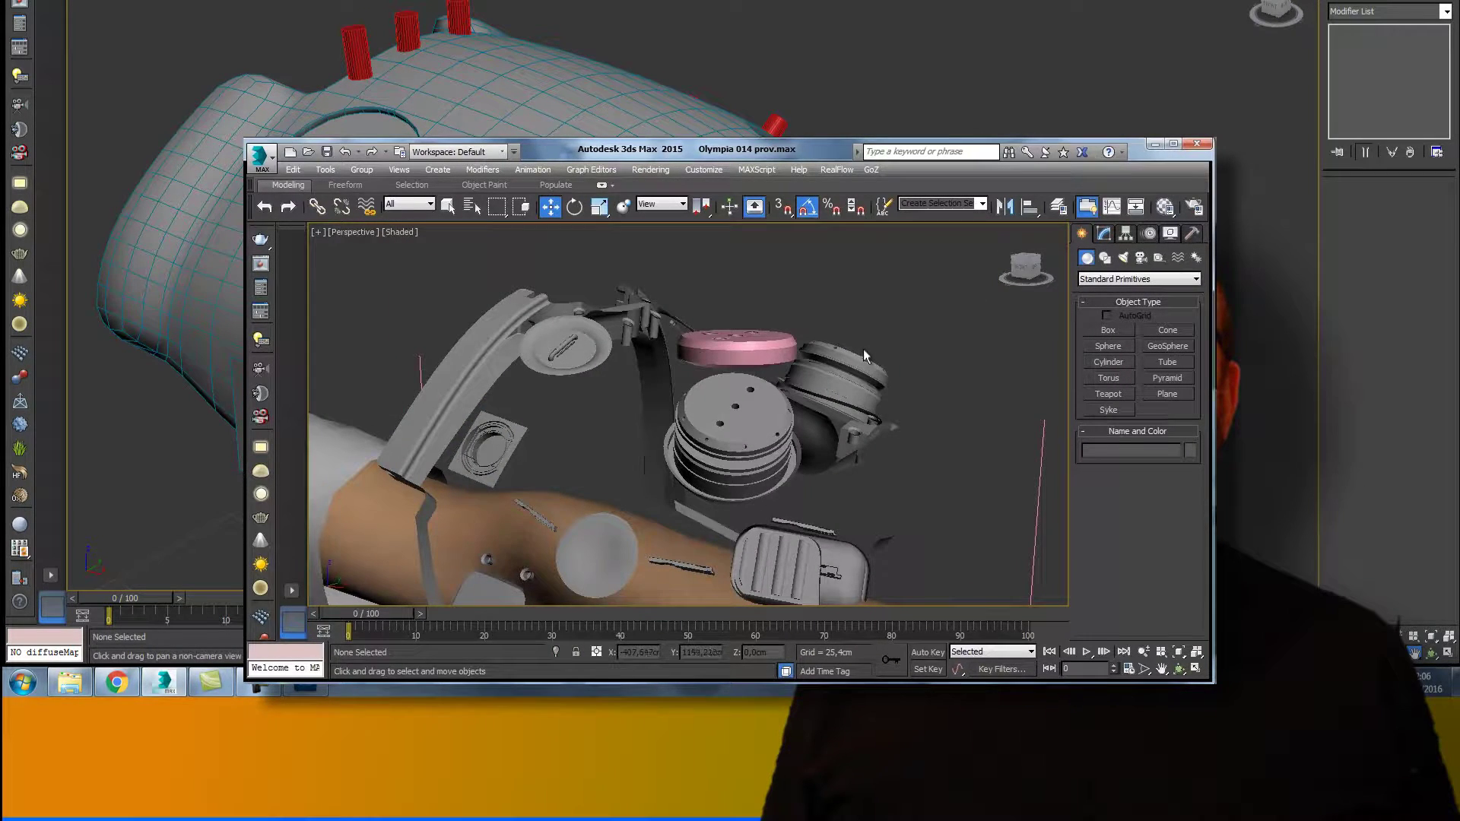
key("alt+w")
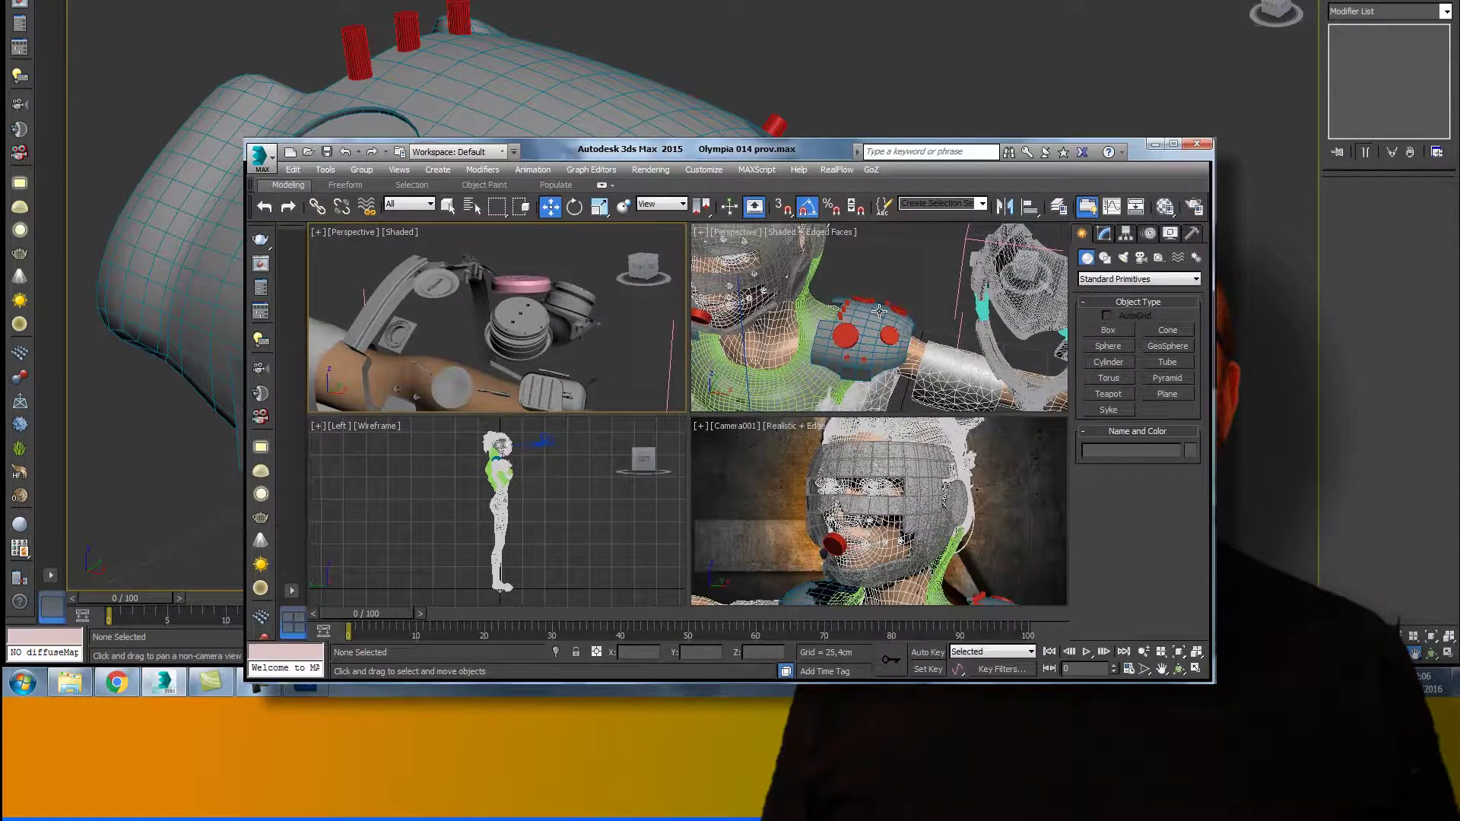
Step: Marquee-select the helmet parts, deselect extras down to 15 objects, and isolate them
left_click_drag(832, 280, 898, 391)
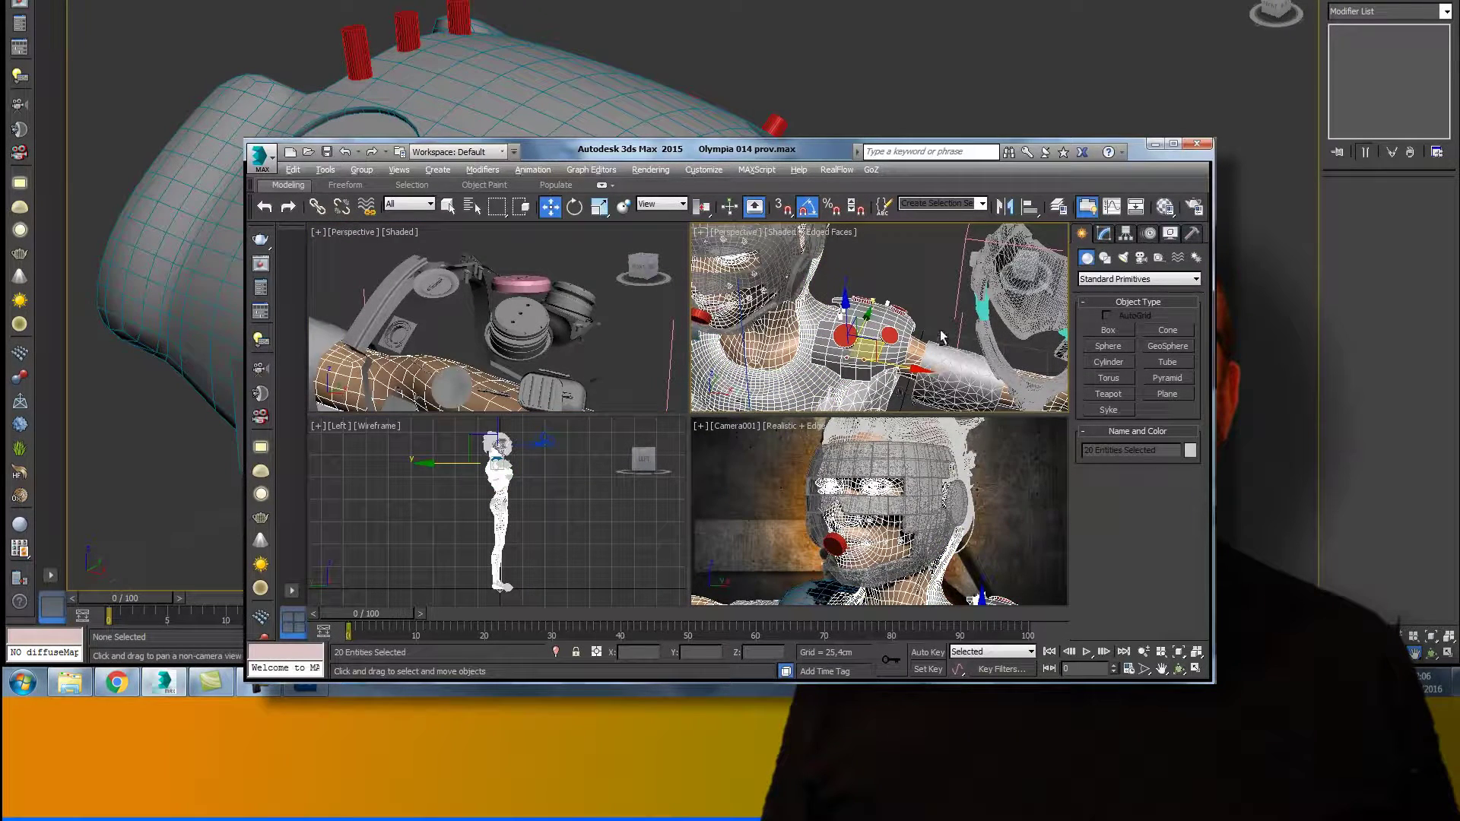
middle_click_drag(970, 399, 783, 377, "alt")
left_click(781, 378, "alt")
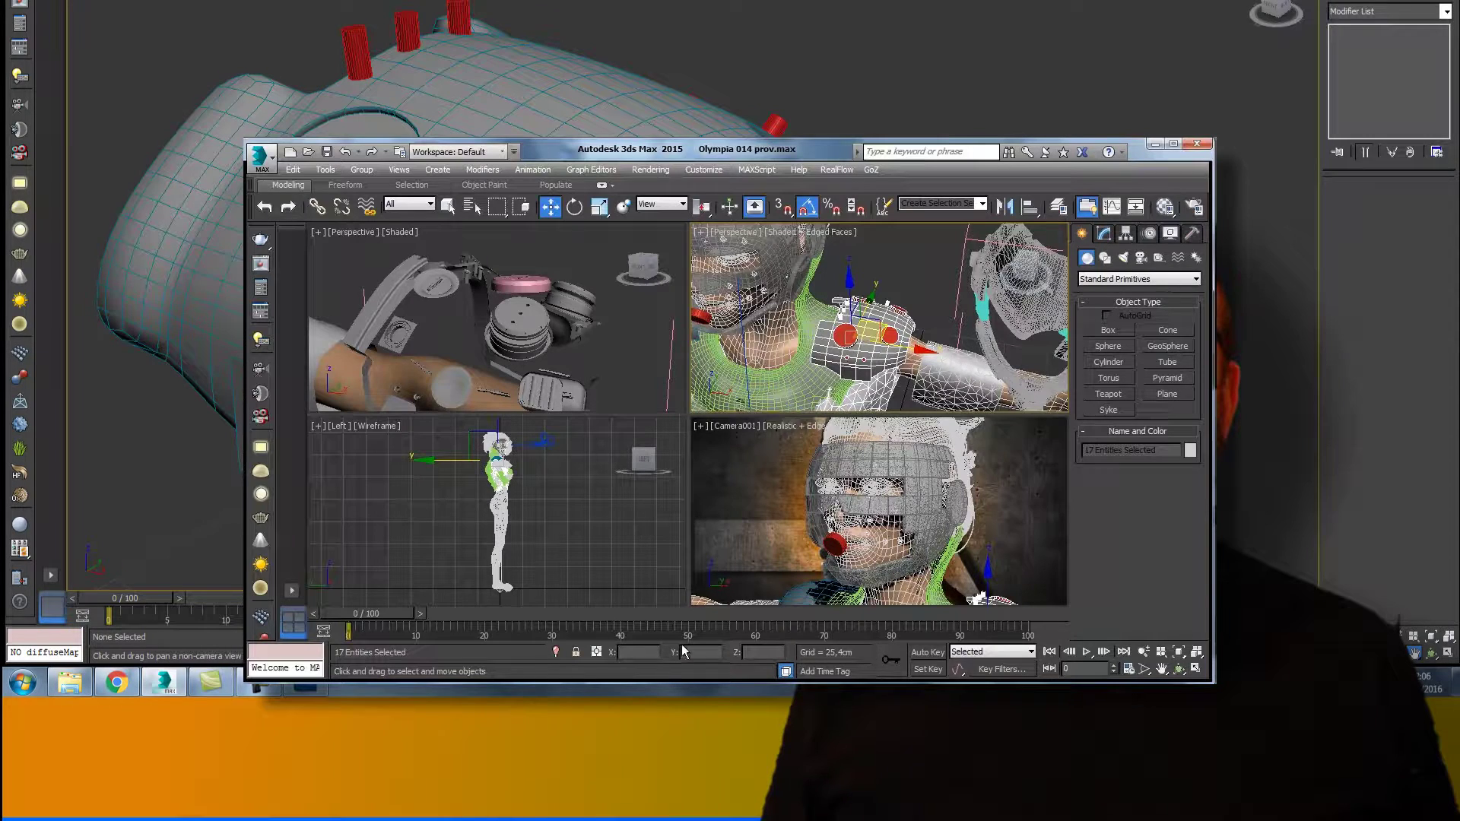
left_click(557, 652)
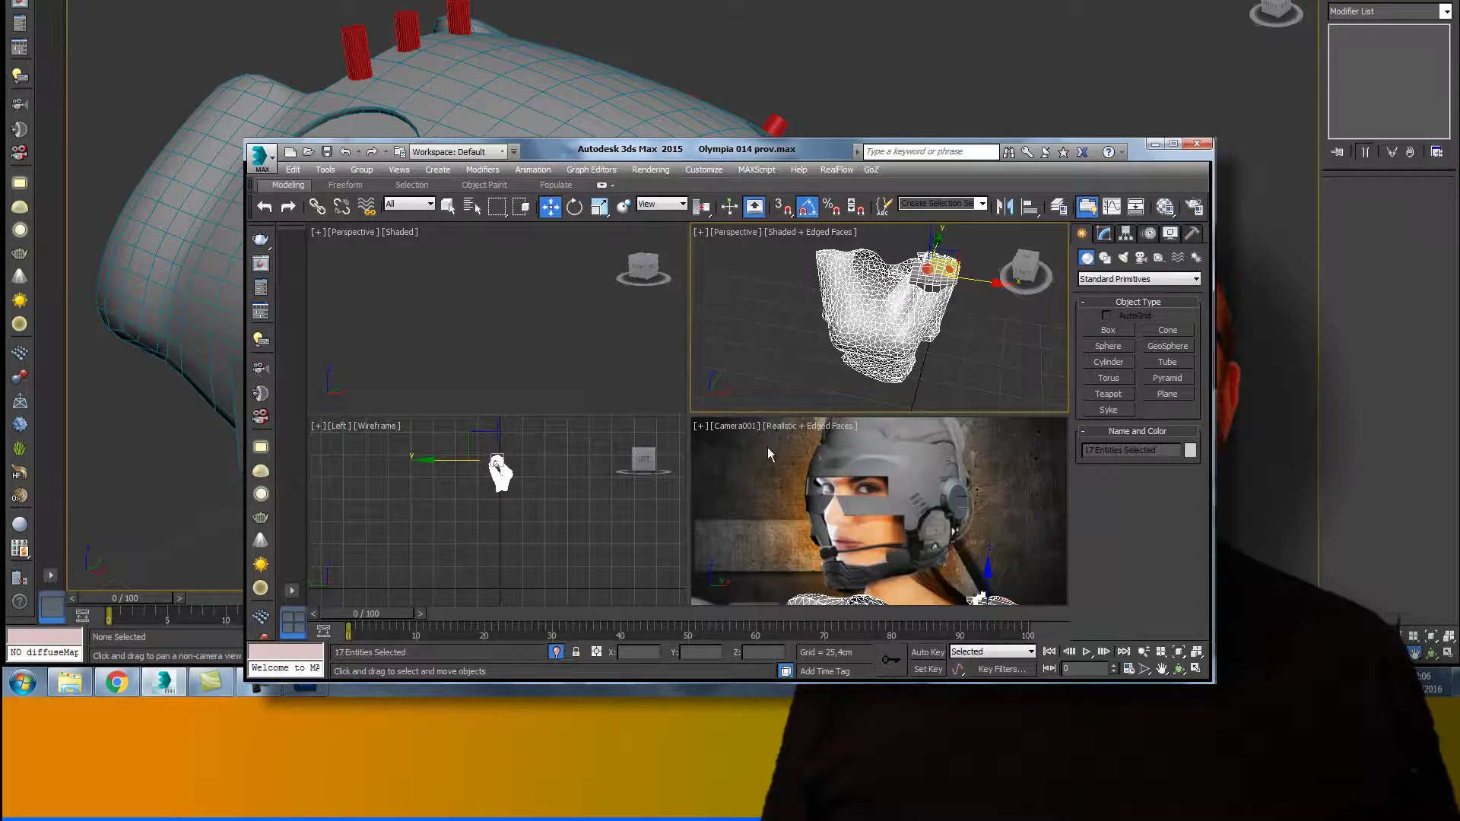
left_click(557, 652)
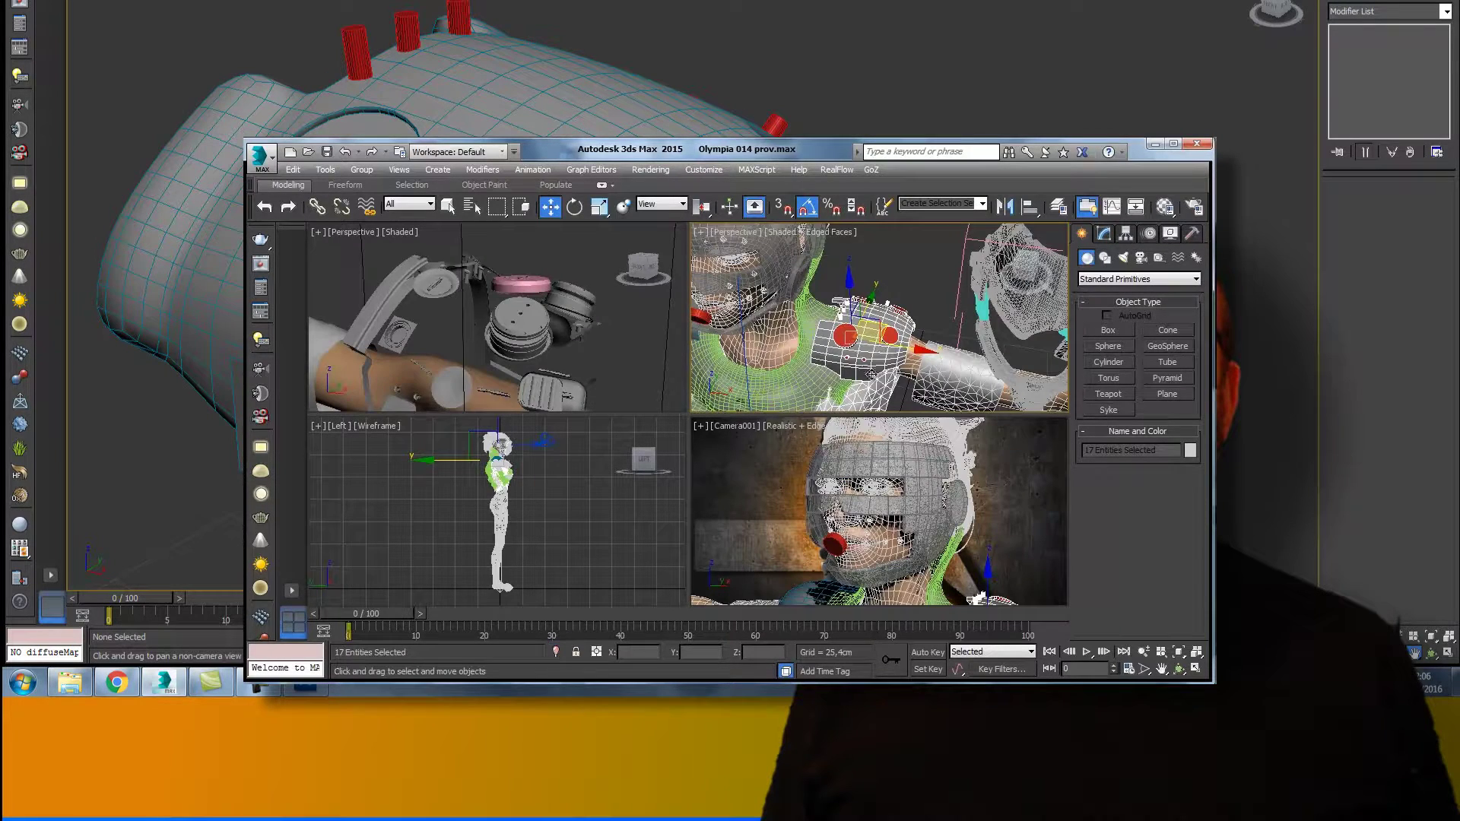
left_click(861, 400, "alt")
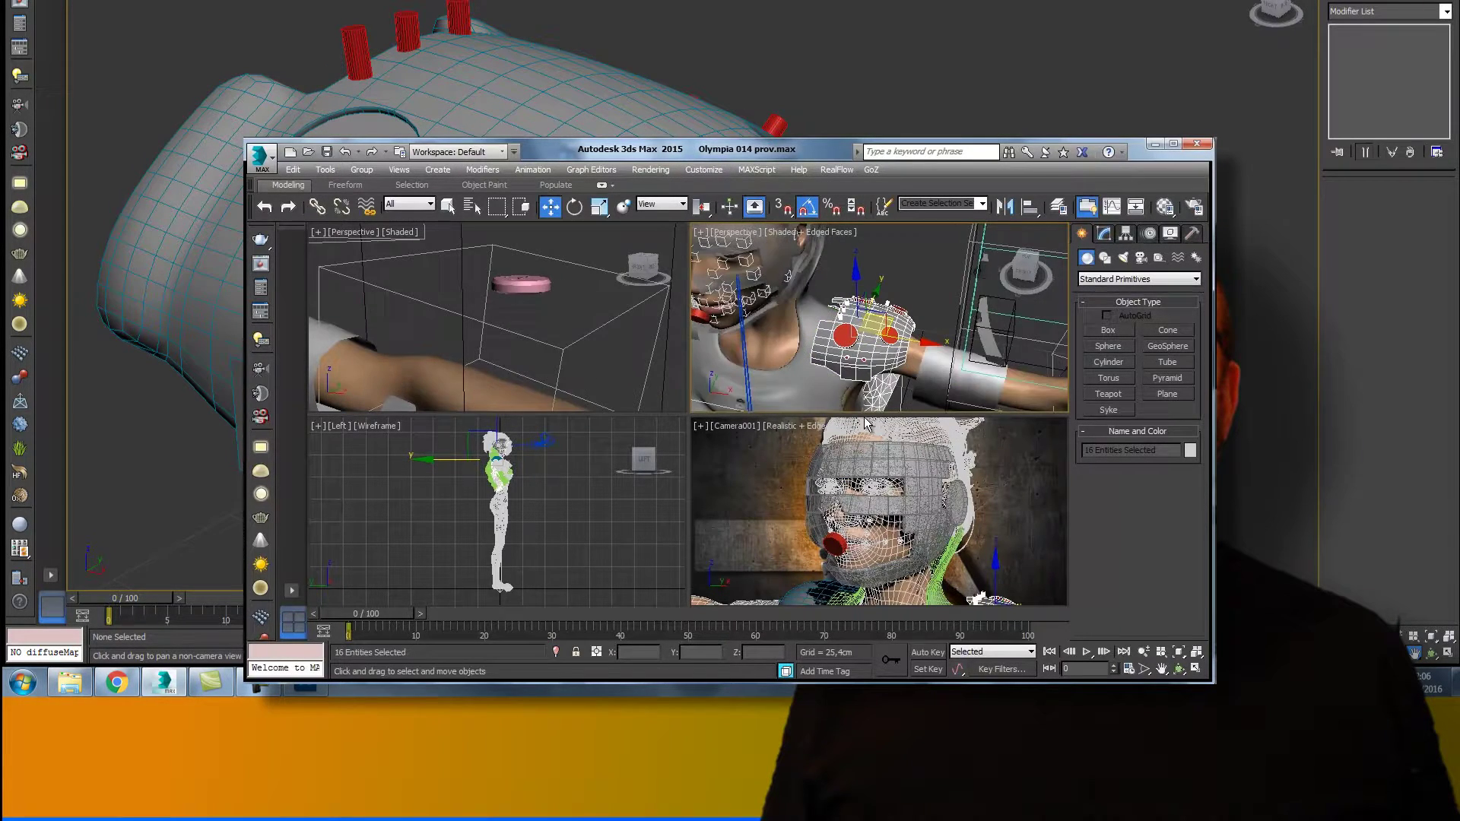
left_click(556, 652)
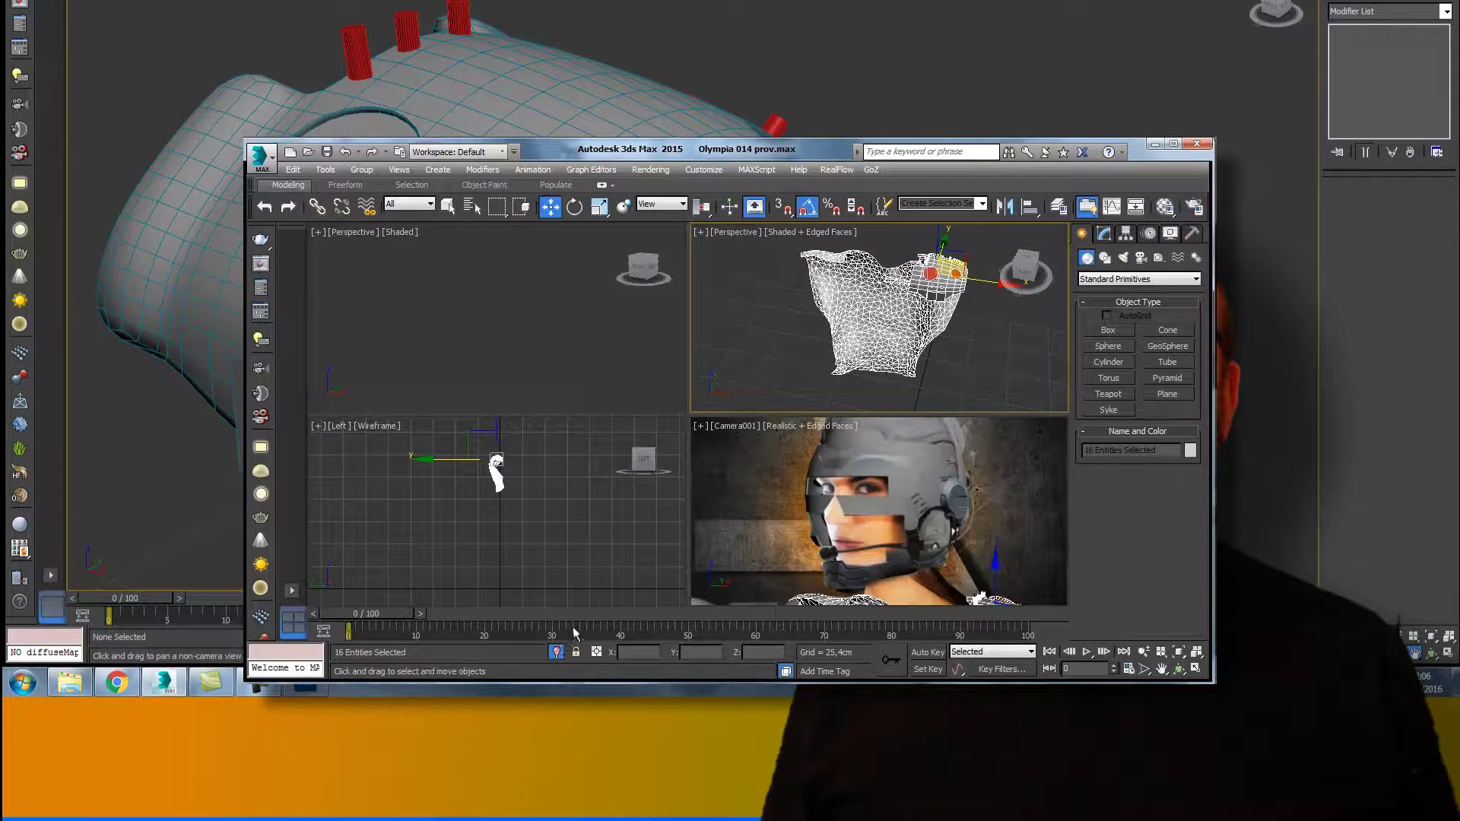
left_click(558, 650)
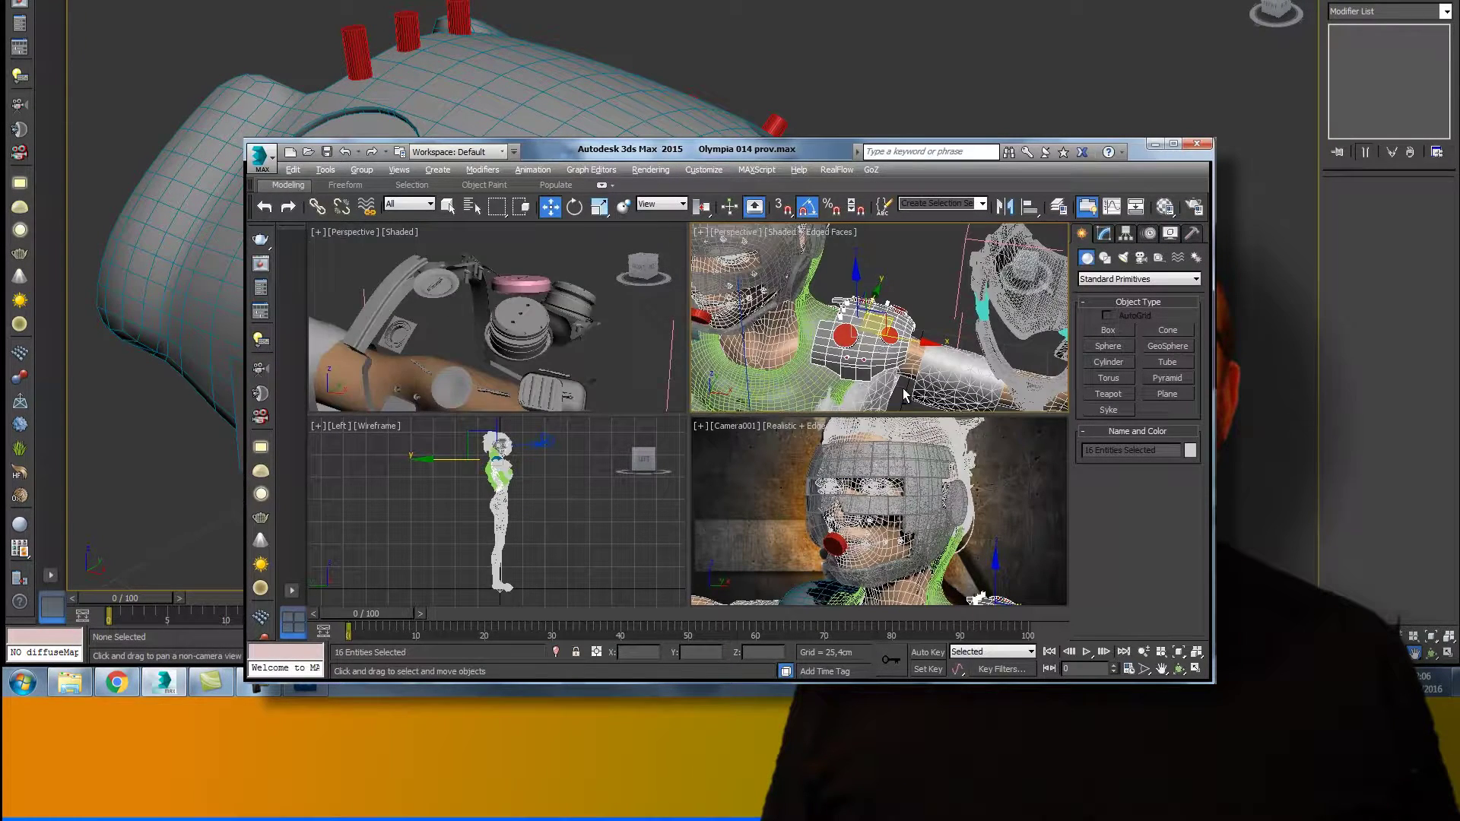
left_click(809, 424, "alt")
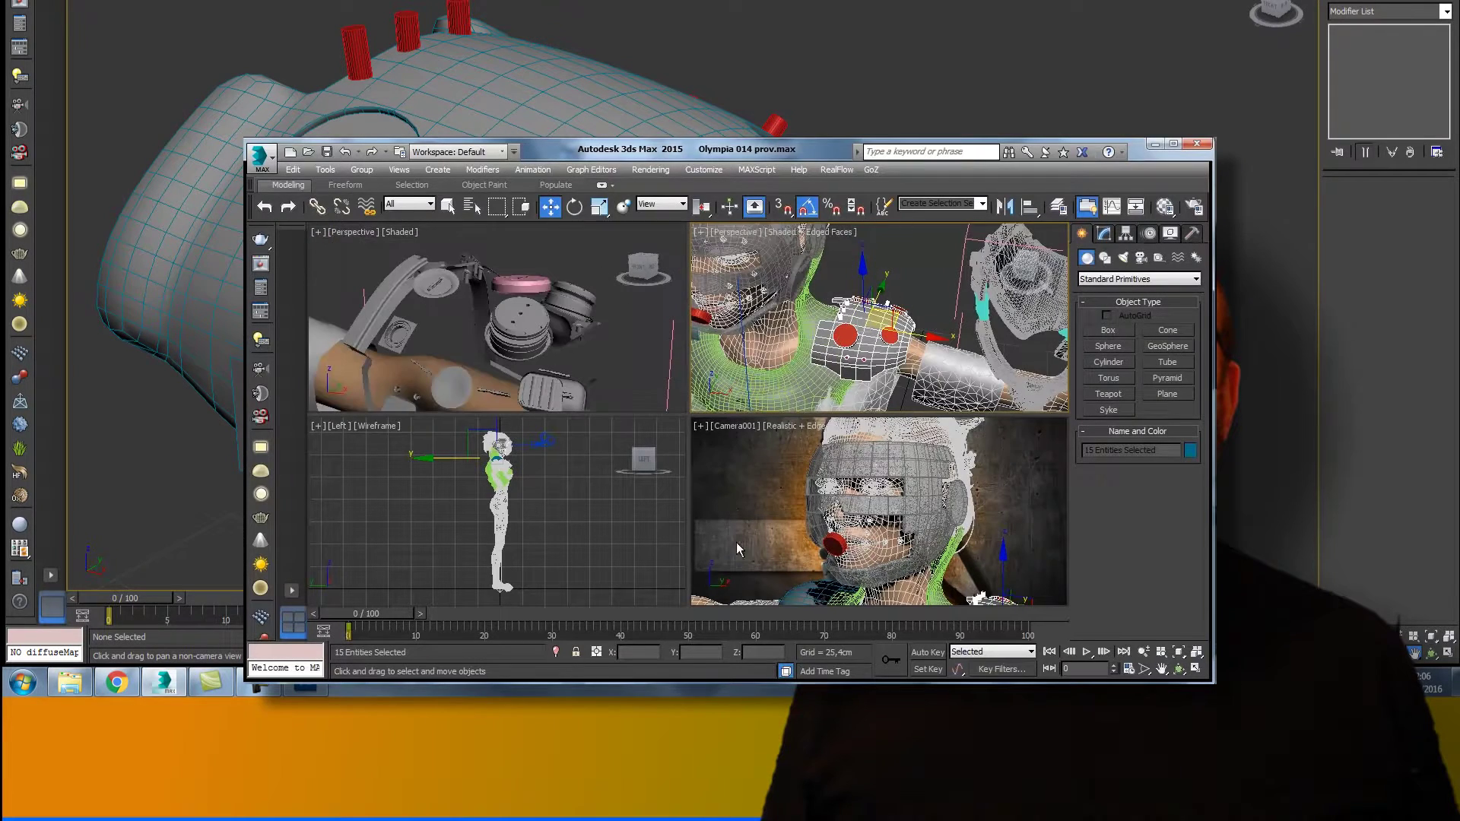
left_click(557, 652)
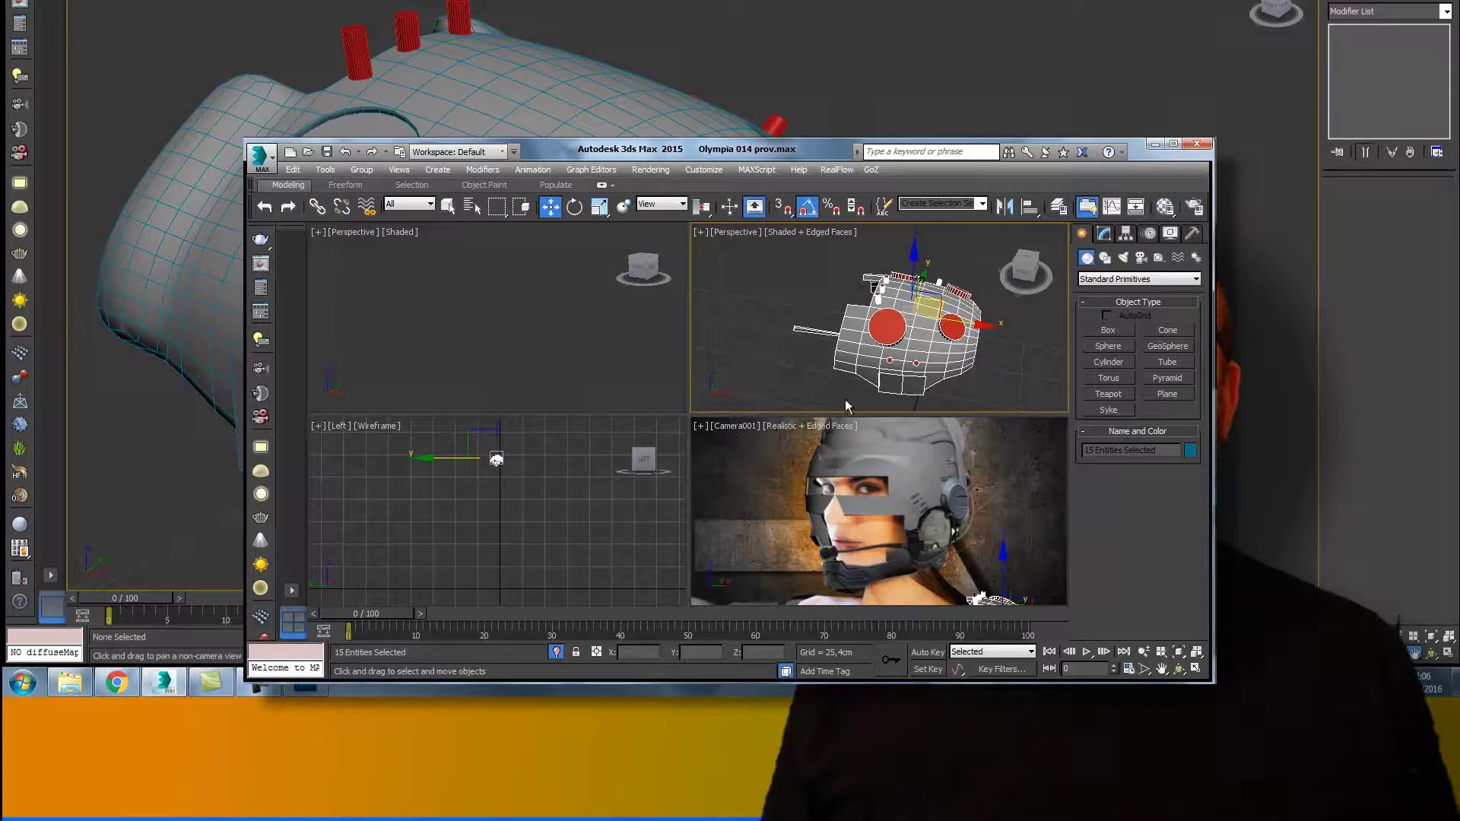
Step: Maximize Perspective, select red disk Circle004 and set the reference coordinate system to Local
key("alt+w")
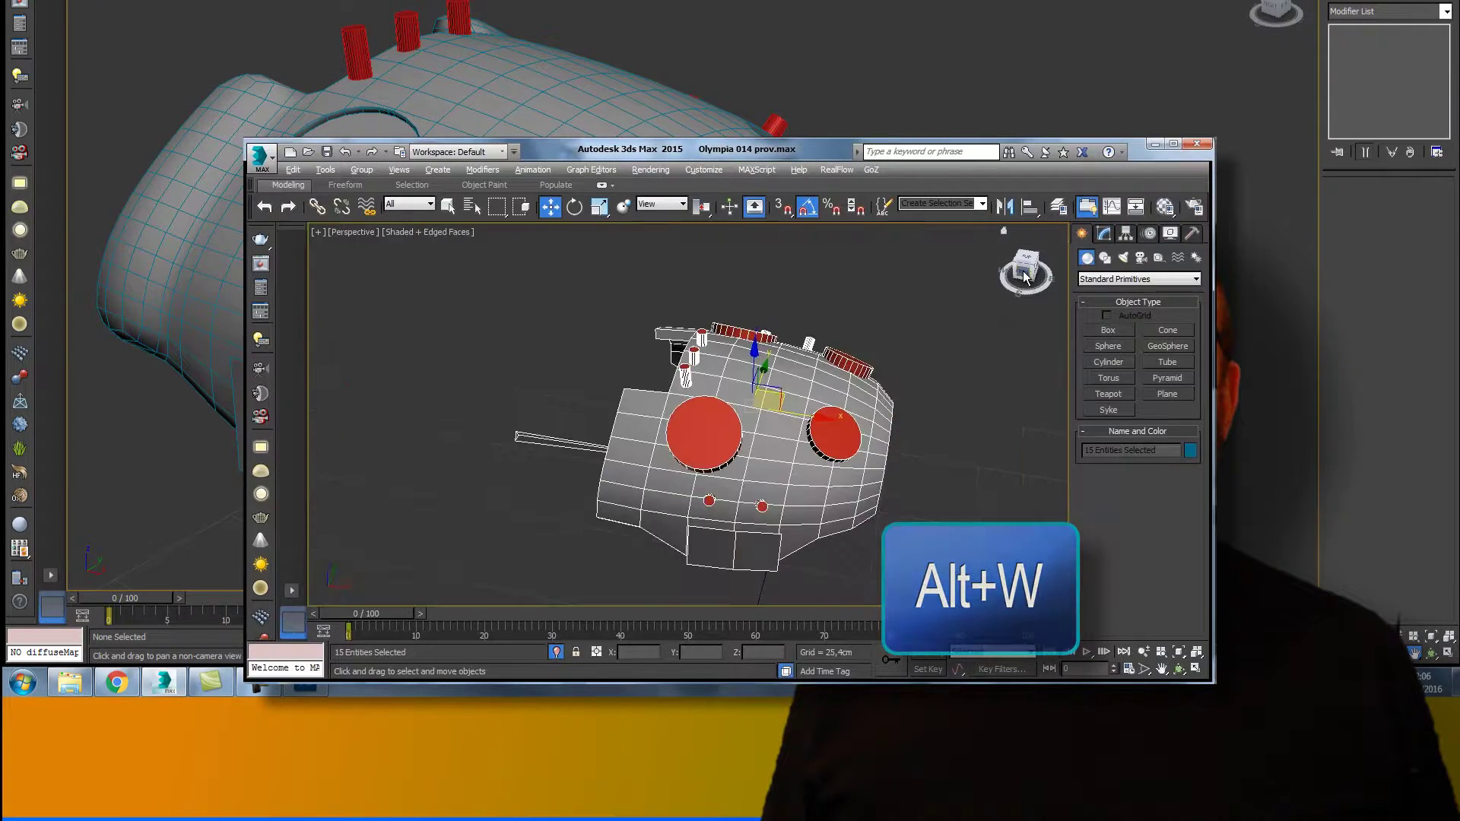
mouse_move(1025, 278)
left_mouse_down()
mouse_move(348, 281)
mouse_move(413, 274)
mouse_move(381, 270)
mouse_move(391, 251)
mouse_move(310, 286)
mouse_move(1048, 286)
mouse_move(1019, 282)
left_mouse_up()
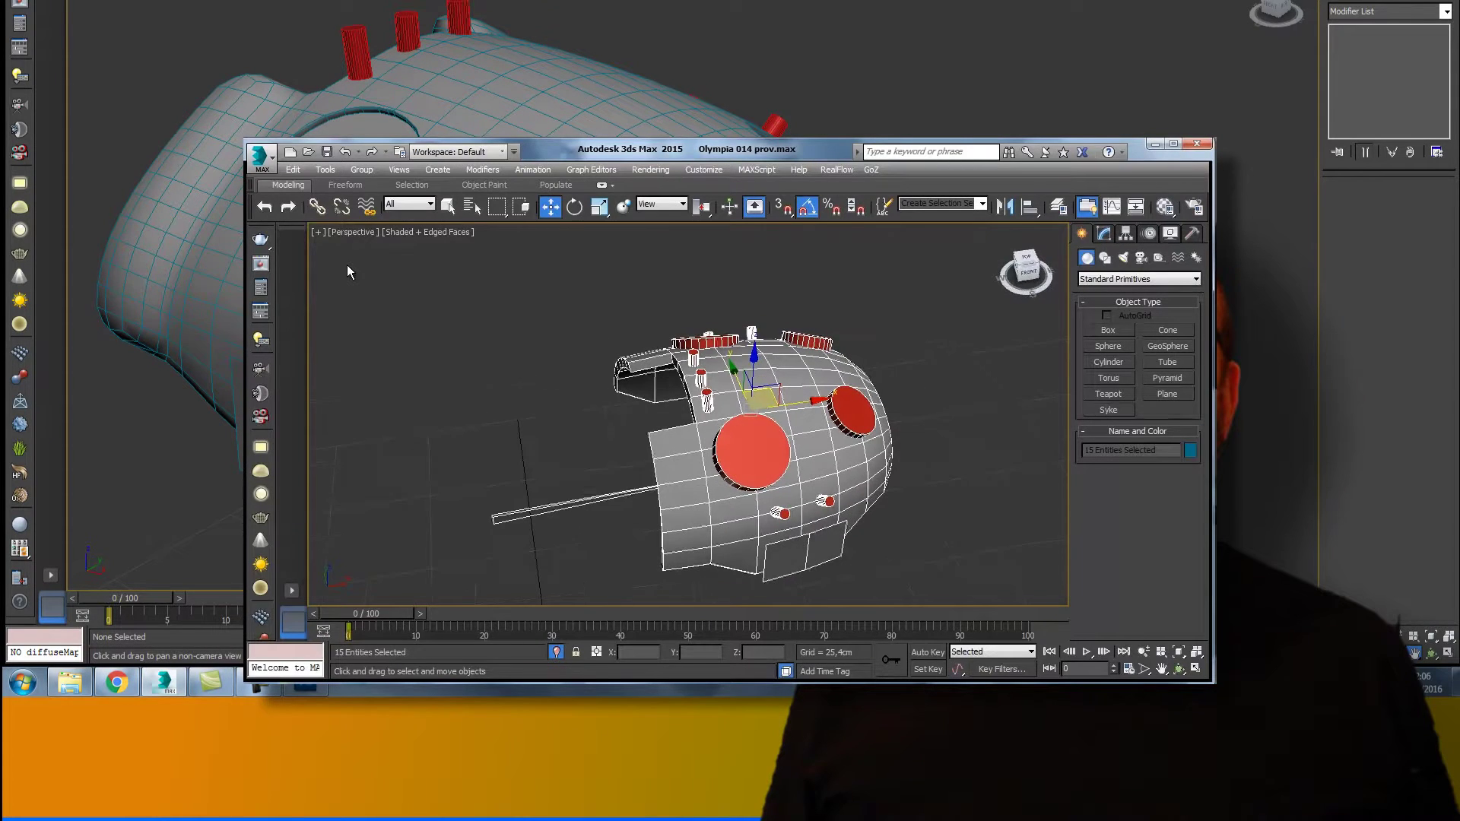
left_click(750, 461)
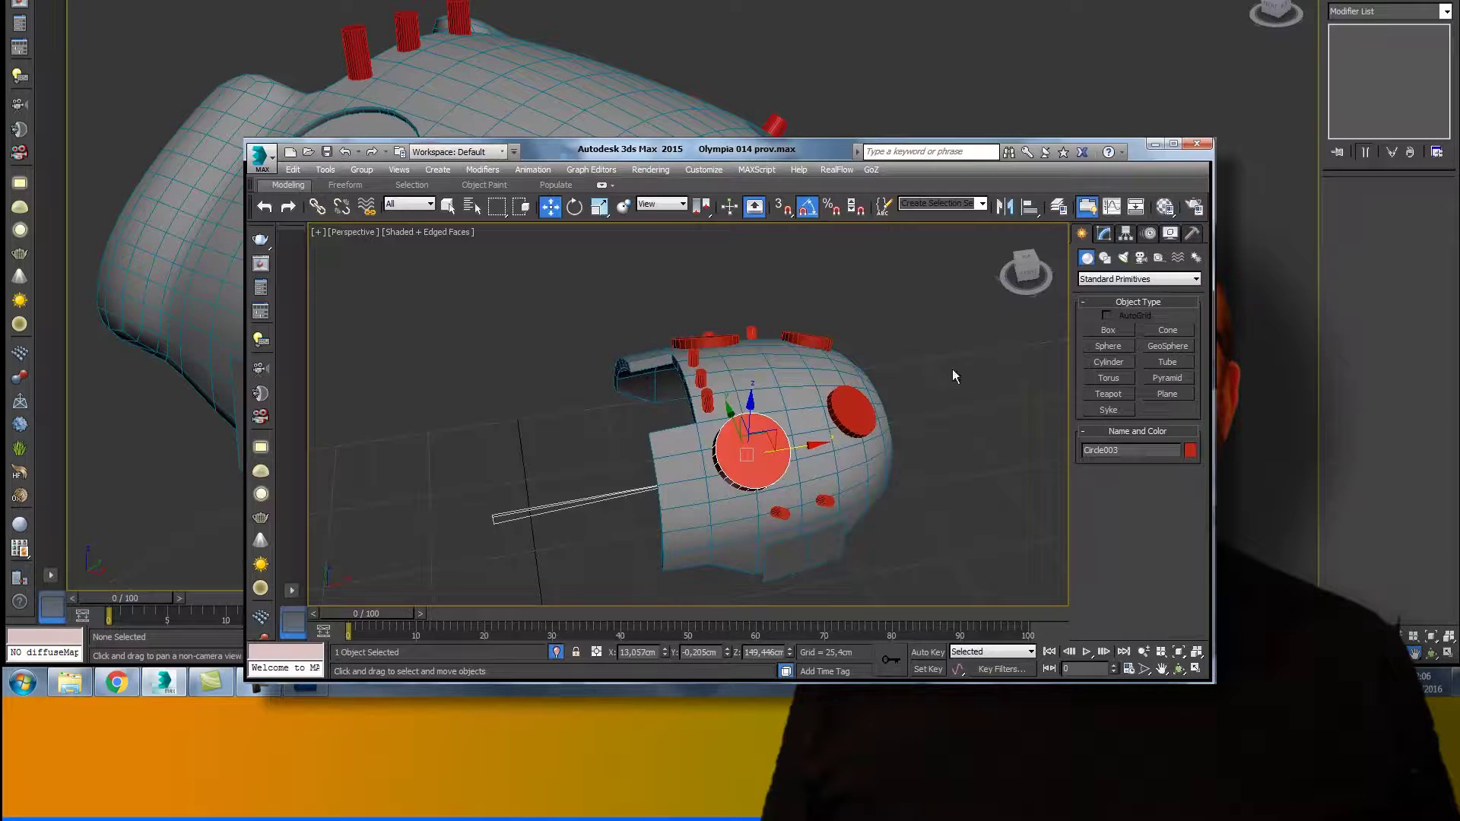
mouse_move(1025, 280)
left_mouse_down()
mouse_move(875, 282)
mouse_move(911, 339)
mouse_move(1014, 345)
mouse_move(404, 321)
mouse_move(371, 299)
mouse_move(368, 244)
mouse_move(346, 241)
mouse_move(374, 242)
left_mouse_up()
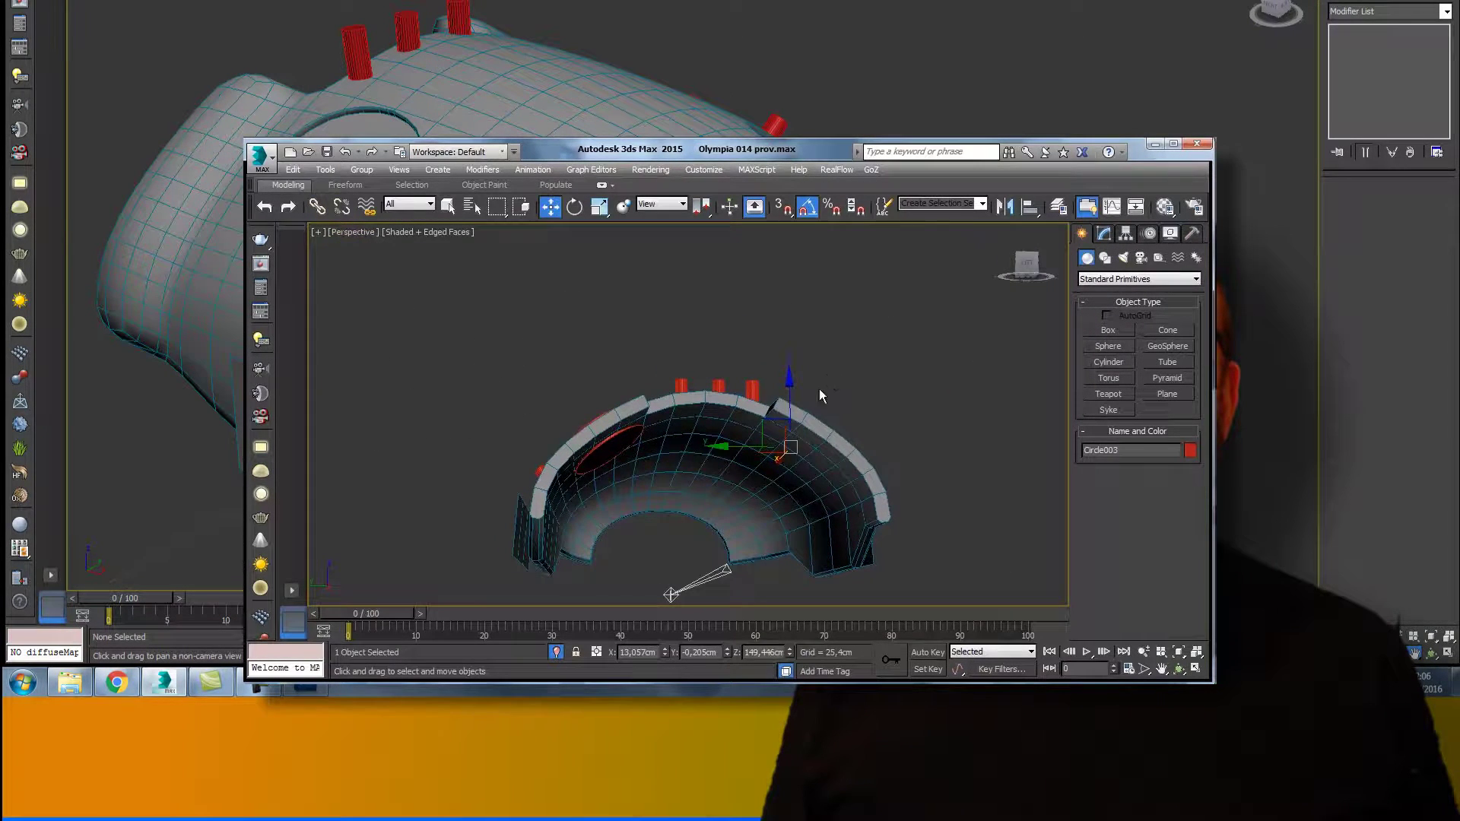
left_click(598, 447)
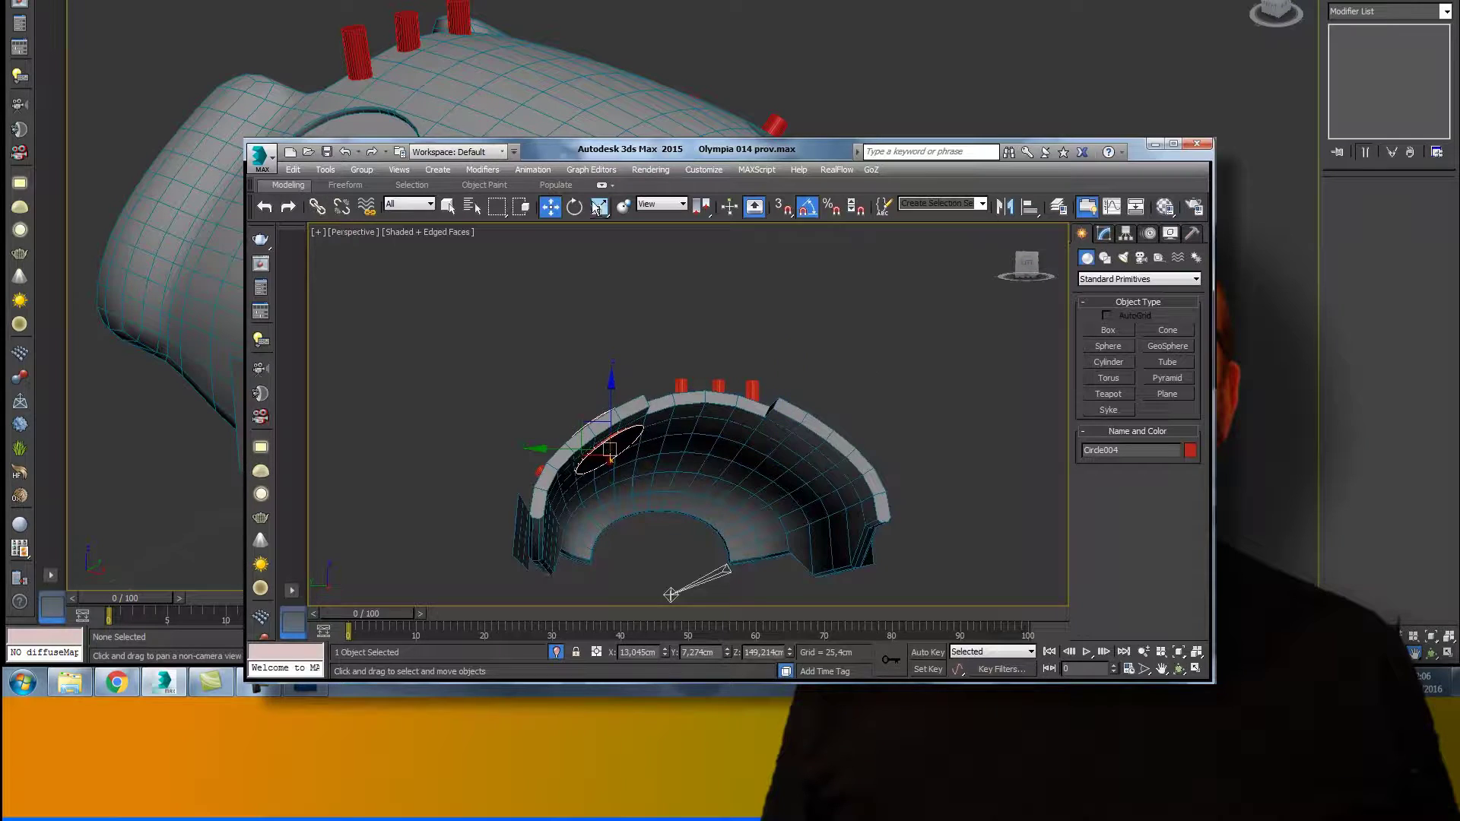
left_click(647, 204)
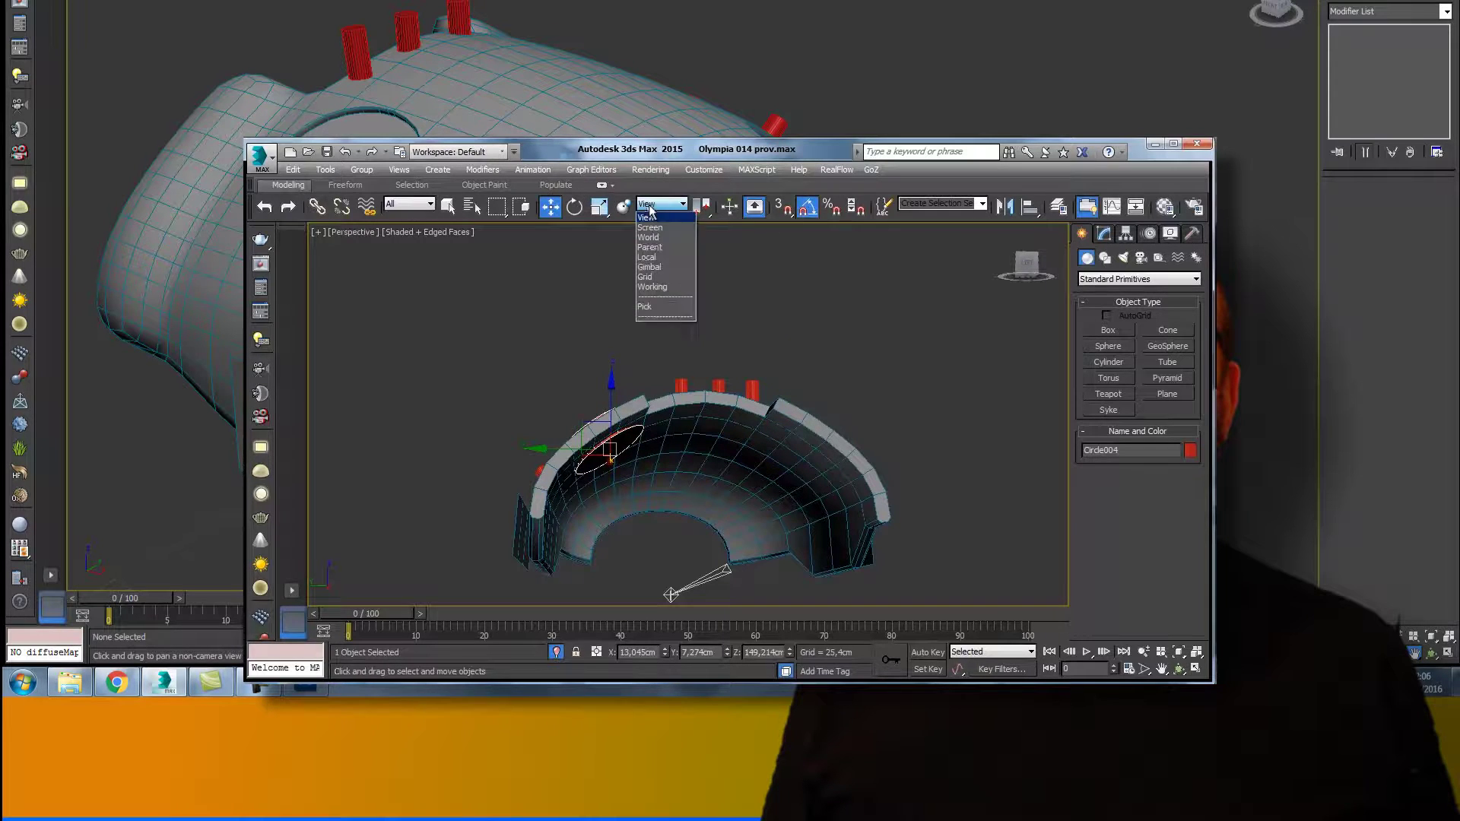
left_click(656, 259)
Step: Nudge Circle004 along its local Z until it sits on the helmet shell
left_click_drag(568, 395, 561, 390)
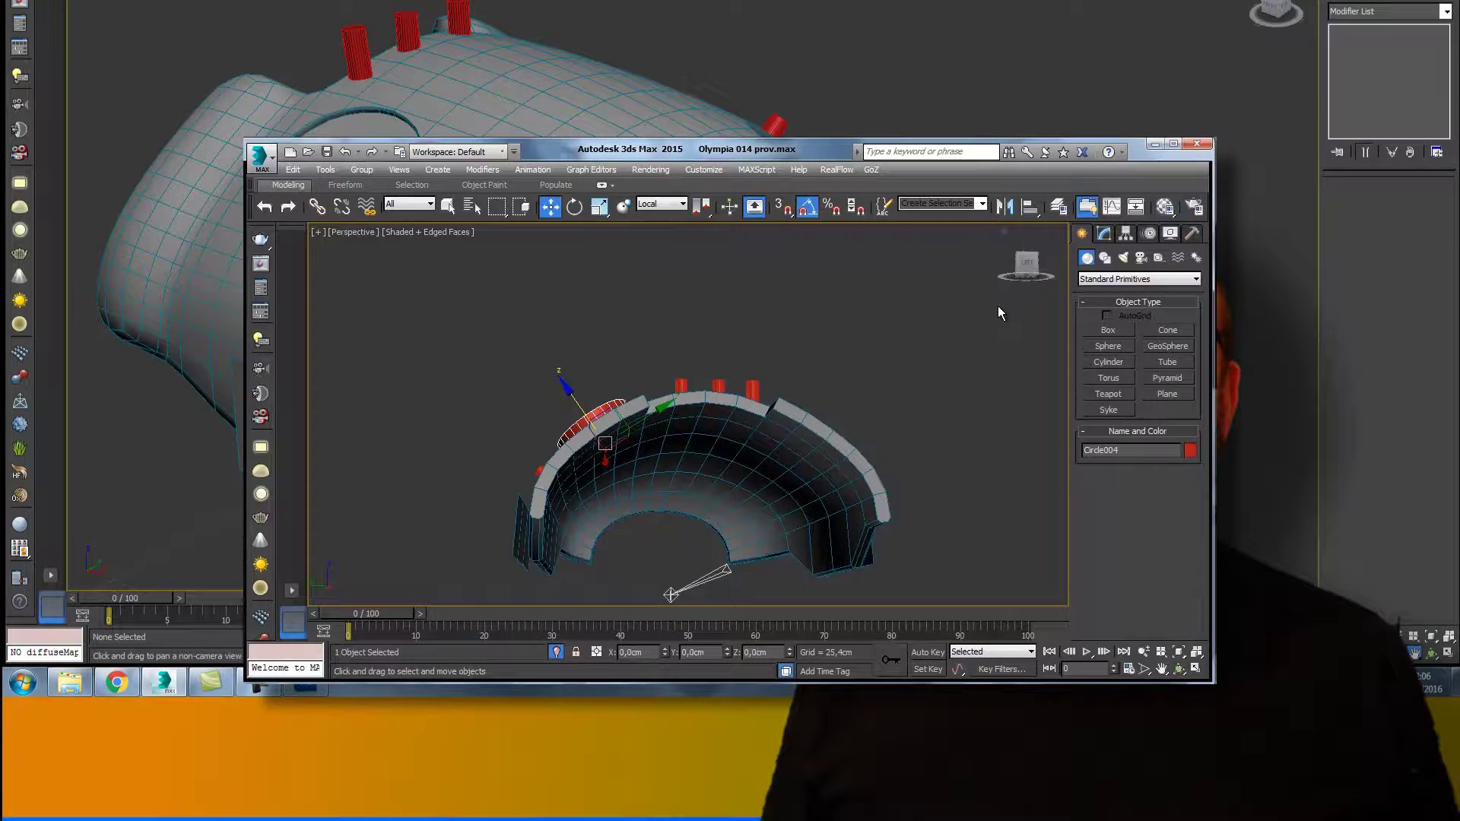
mouse_move(1026, 267)
left_mouse_down()
mouse_move(1007, 289)
mouse_move(983, 276)
mouse_move(1024, 284)
left_mouse_up()
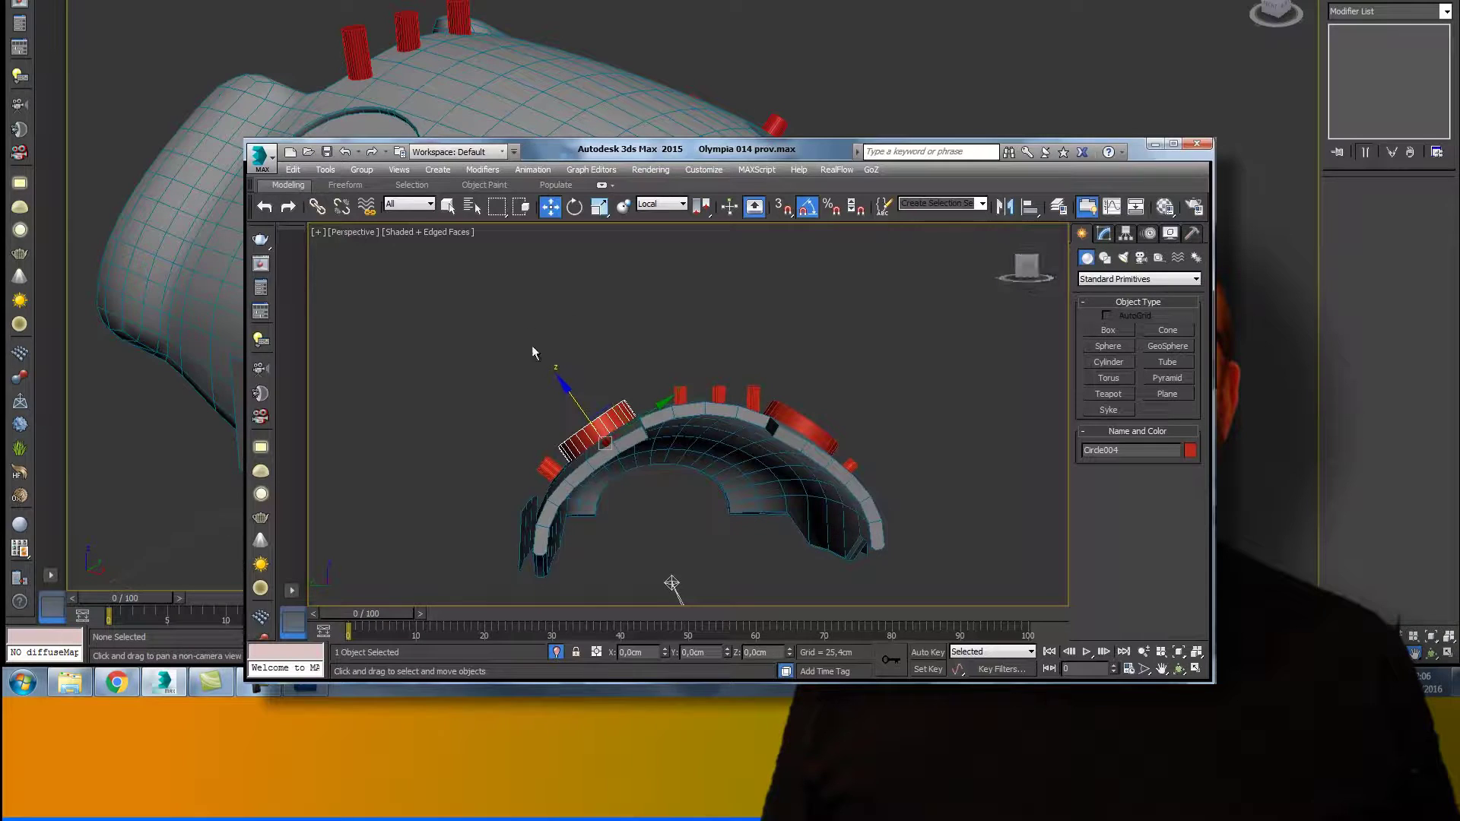
left_click_drag(564, 386, 564, 388)
mouse_move(1023, 262)
left_mouse_down()
mouse_move(1019, 251)
mouse_move(1038, 319)
mouse_move(1046, 306)
left_mouse_up()
left_click_drag(575, 397, 572, 392)
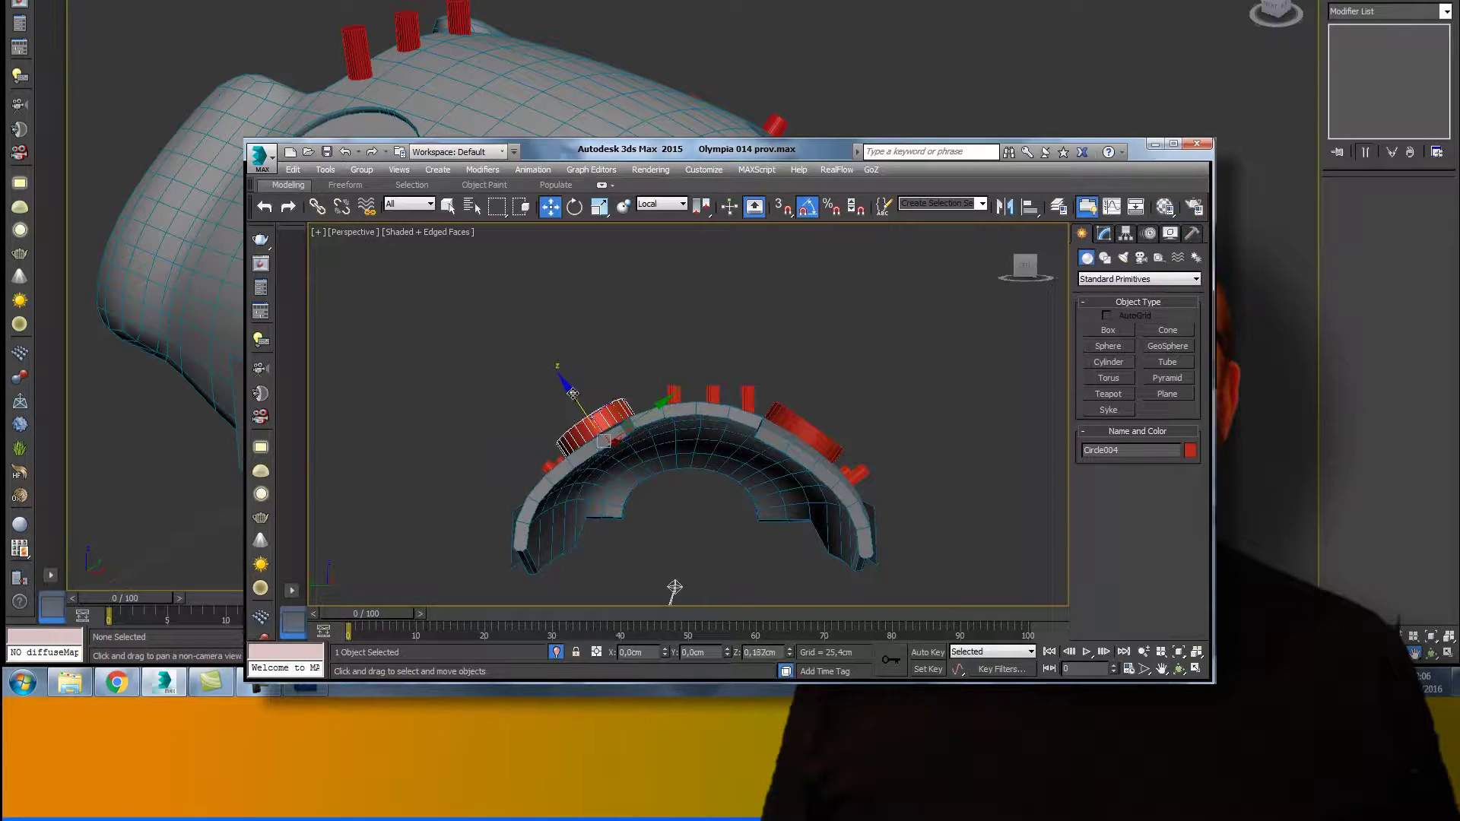
left_click(1014, 284)
mouse_move(847, 275)
middle_mouse_down("alt")
mouse_move(905, 239)
mouse_move(896, 266)
middle_mouse_up("alt")
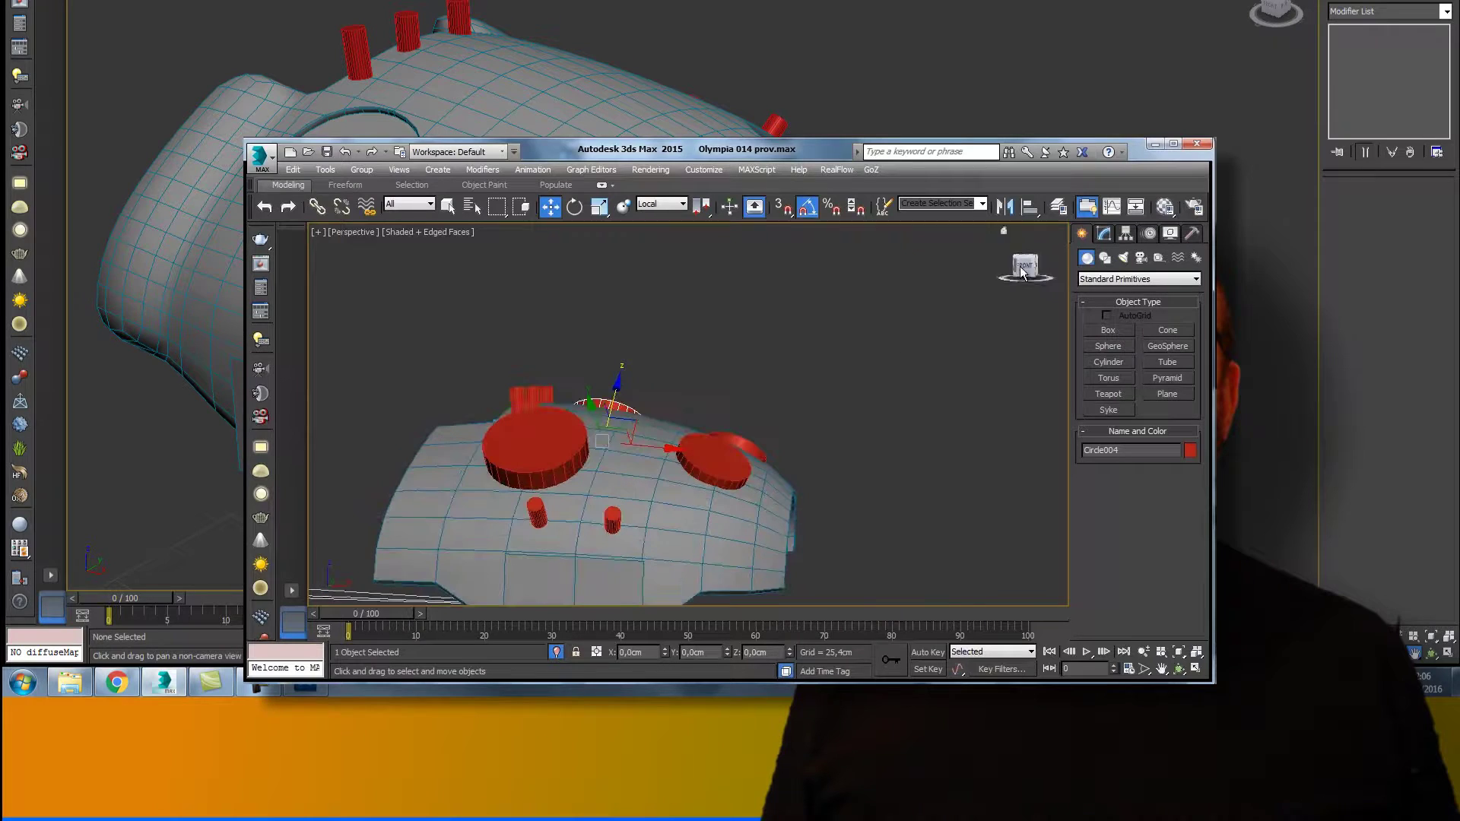
Step: Raise red disk Circle006 slightly along its local Z axis
left_click(726, 450)
left_click_drag(732, 419, 734, 416)
left_click_drag(1025, 274, 420, 236)
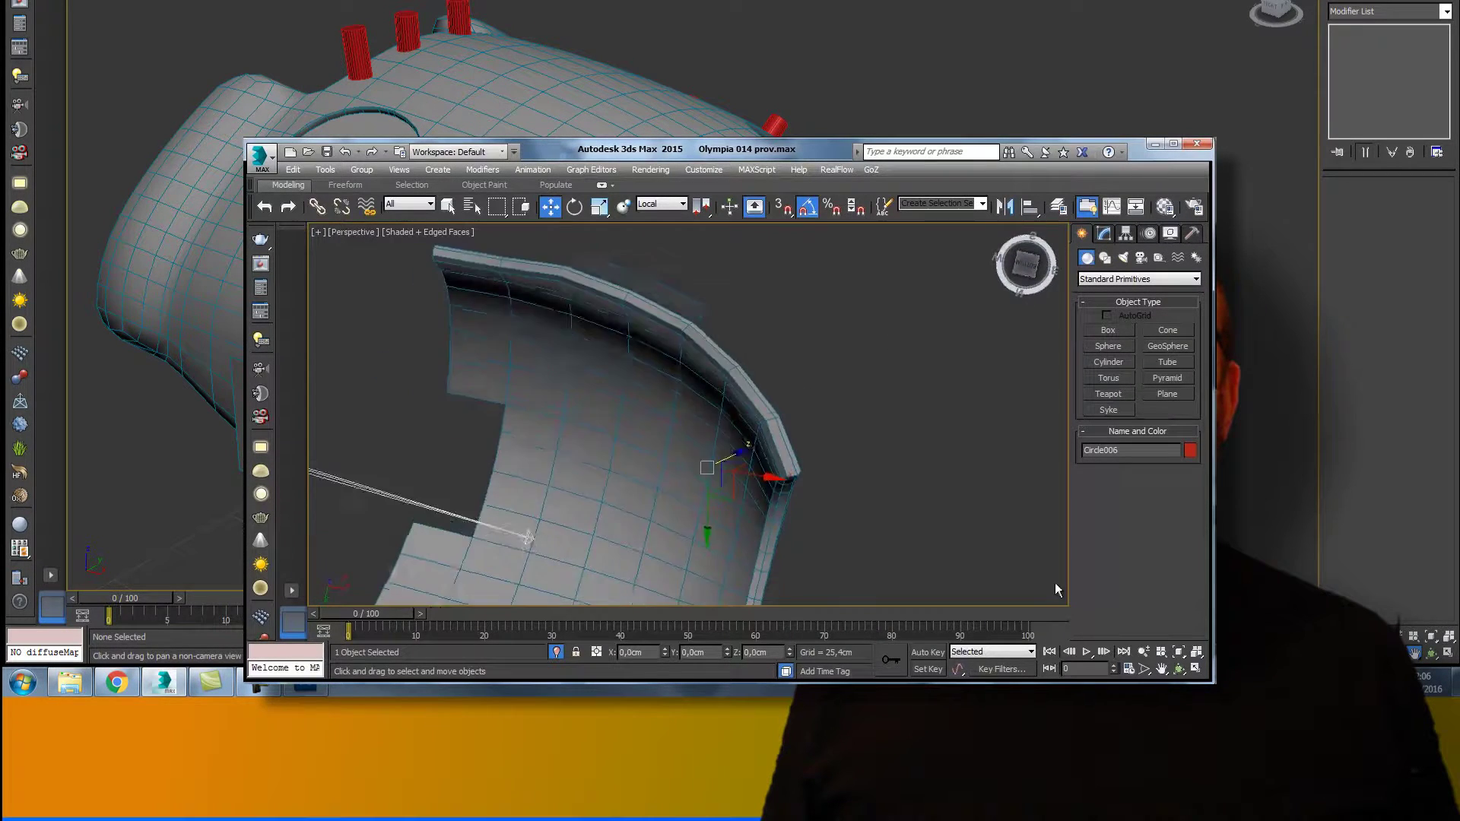
mouse_move(414, 237)
left_mouse_down()
mouse_move(911, 315)
mouse_move(920, 280)
mouse_move(1038, 287)
mouse_move(1095, 430)
left_mouse_up()
middle_click_drag(897, 521, 911, 501)
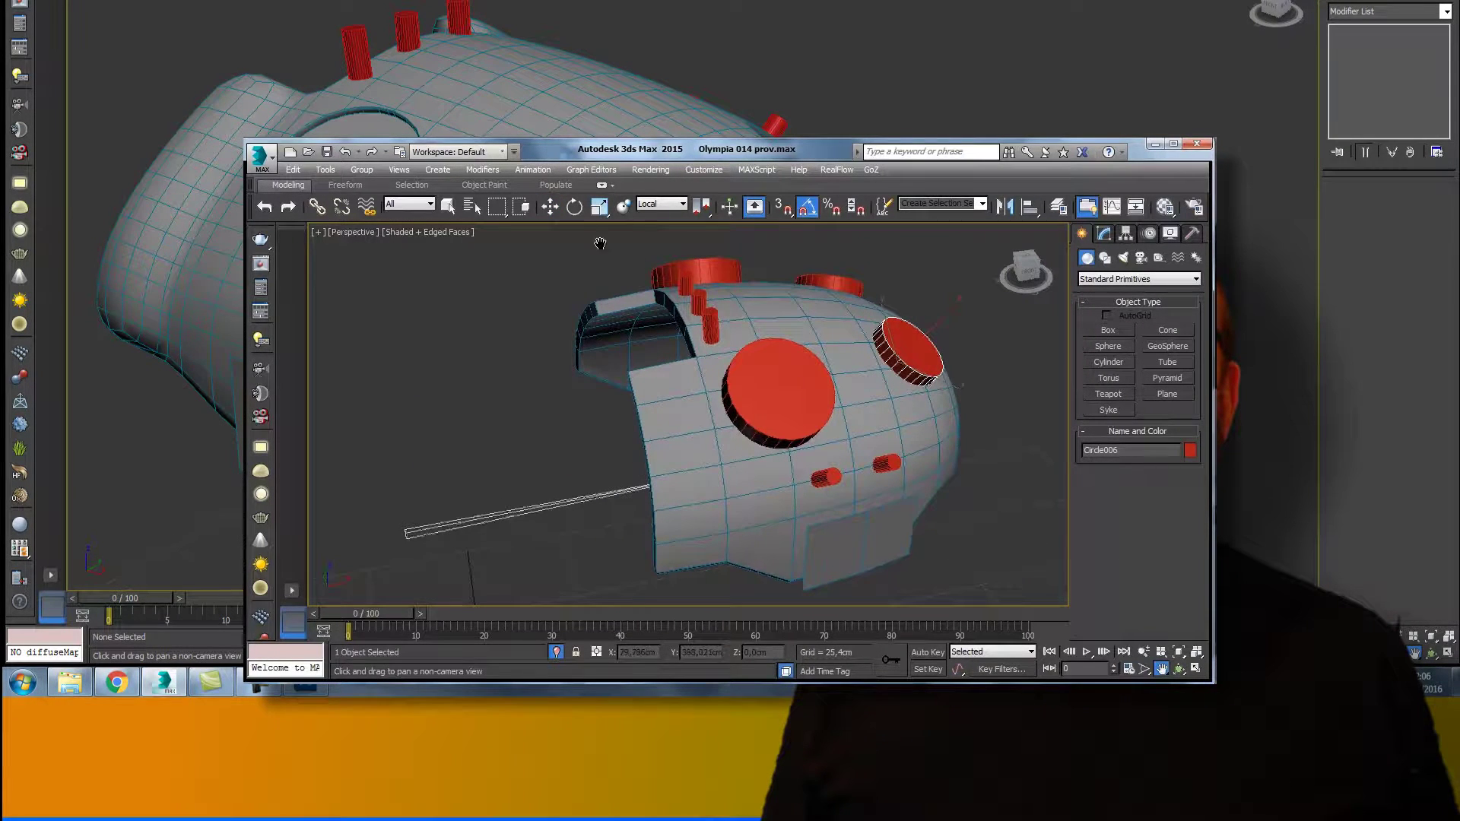
left_click(550, 207)
Step: Select edge rings on Sphere002 near the front rim in Edge mode
left_click(669, 401)
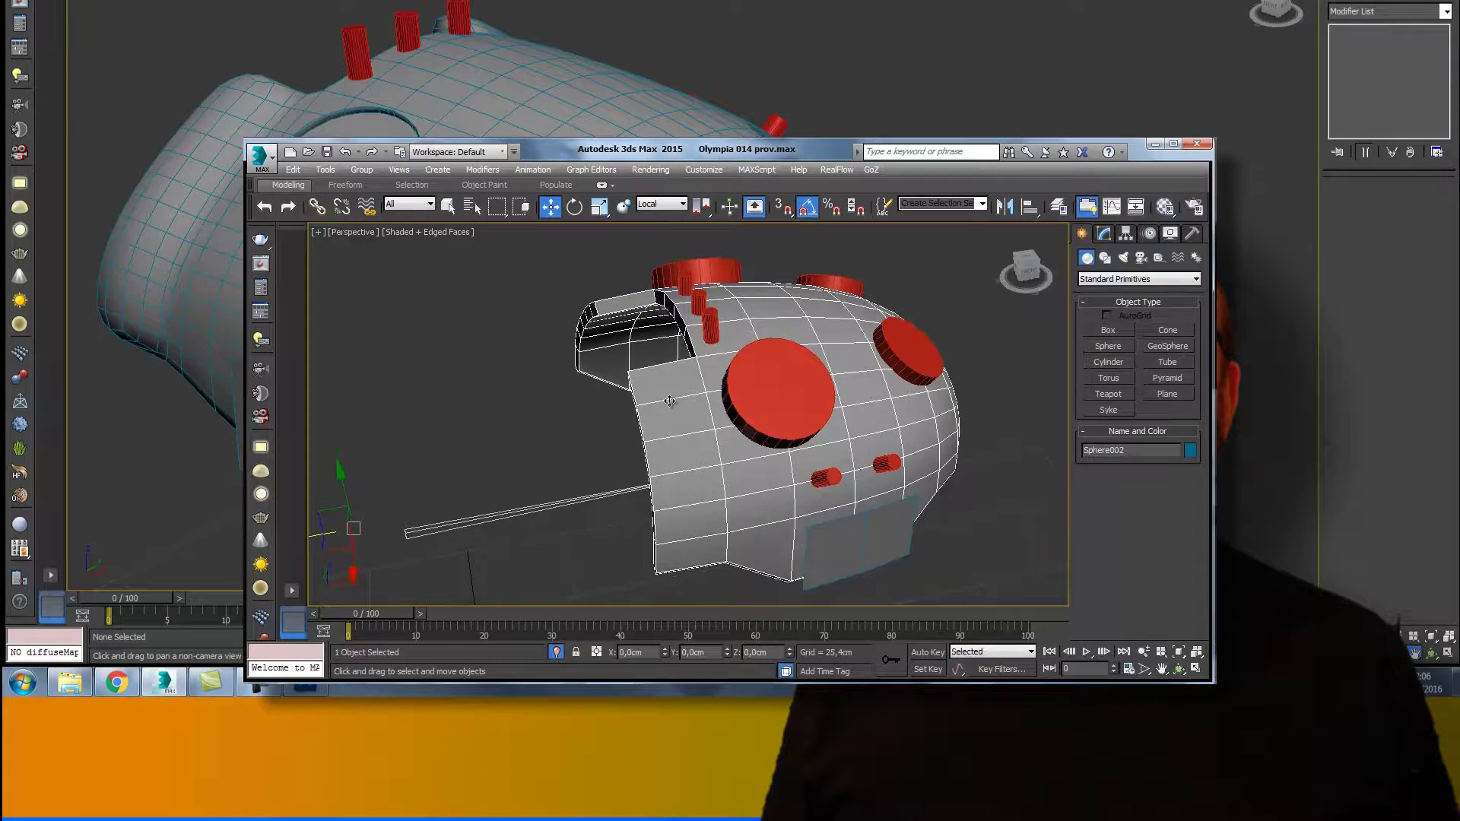
left_click(1103, 234)
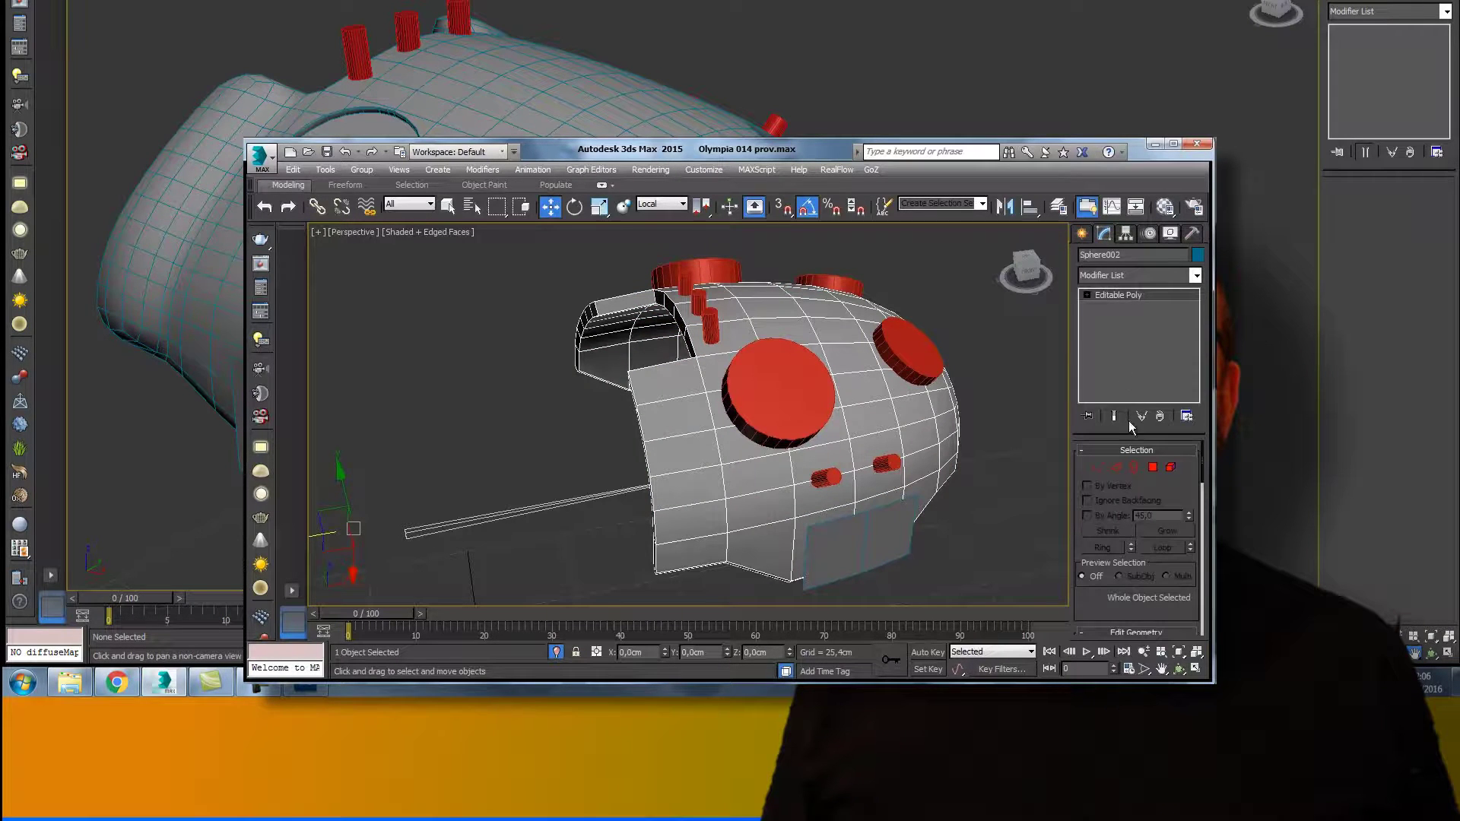
left_click(1117, 469)
left_click(679, 473)
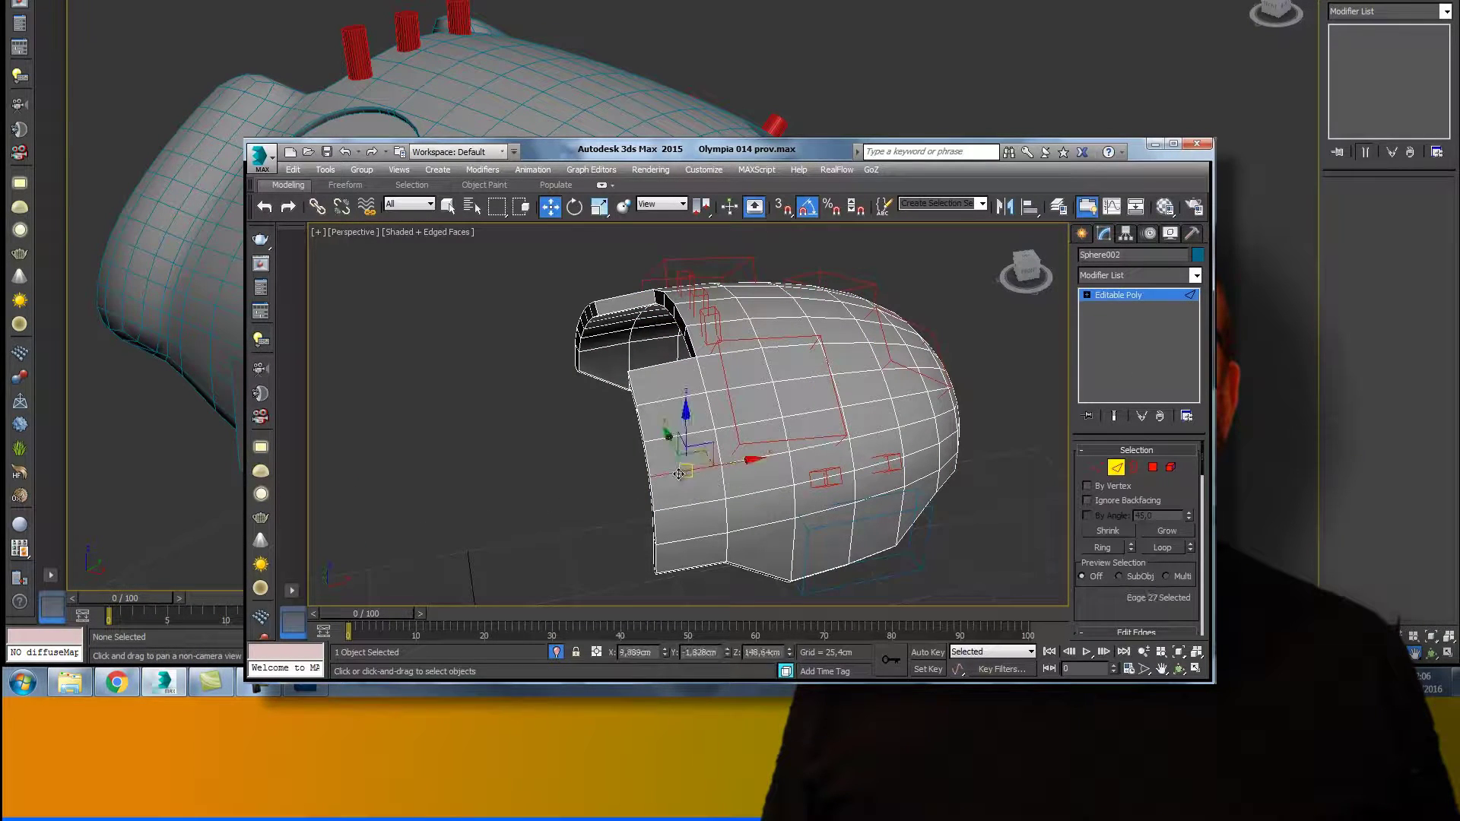
left_click(1111, 549)
left_click_drag(1038, 278, 1034, 303)
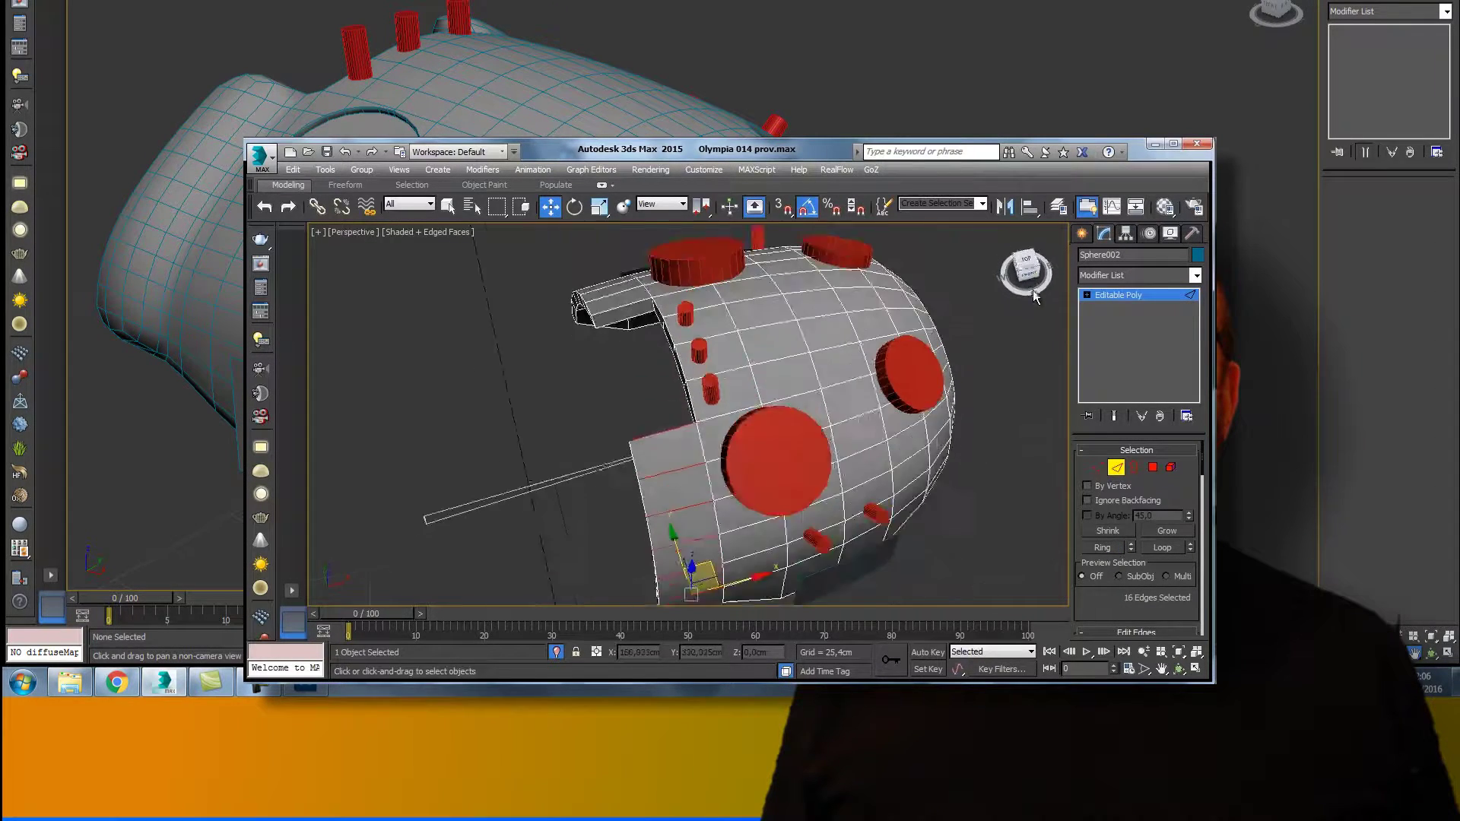
left_click(610, 305, "ctrl")
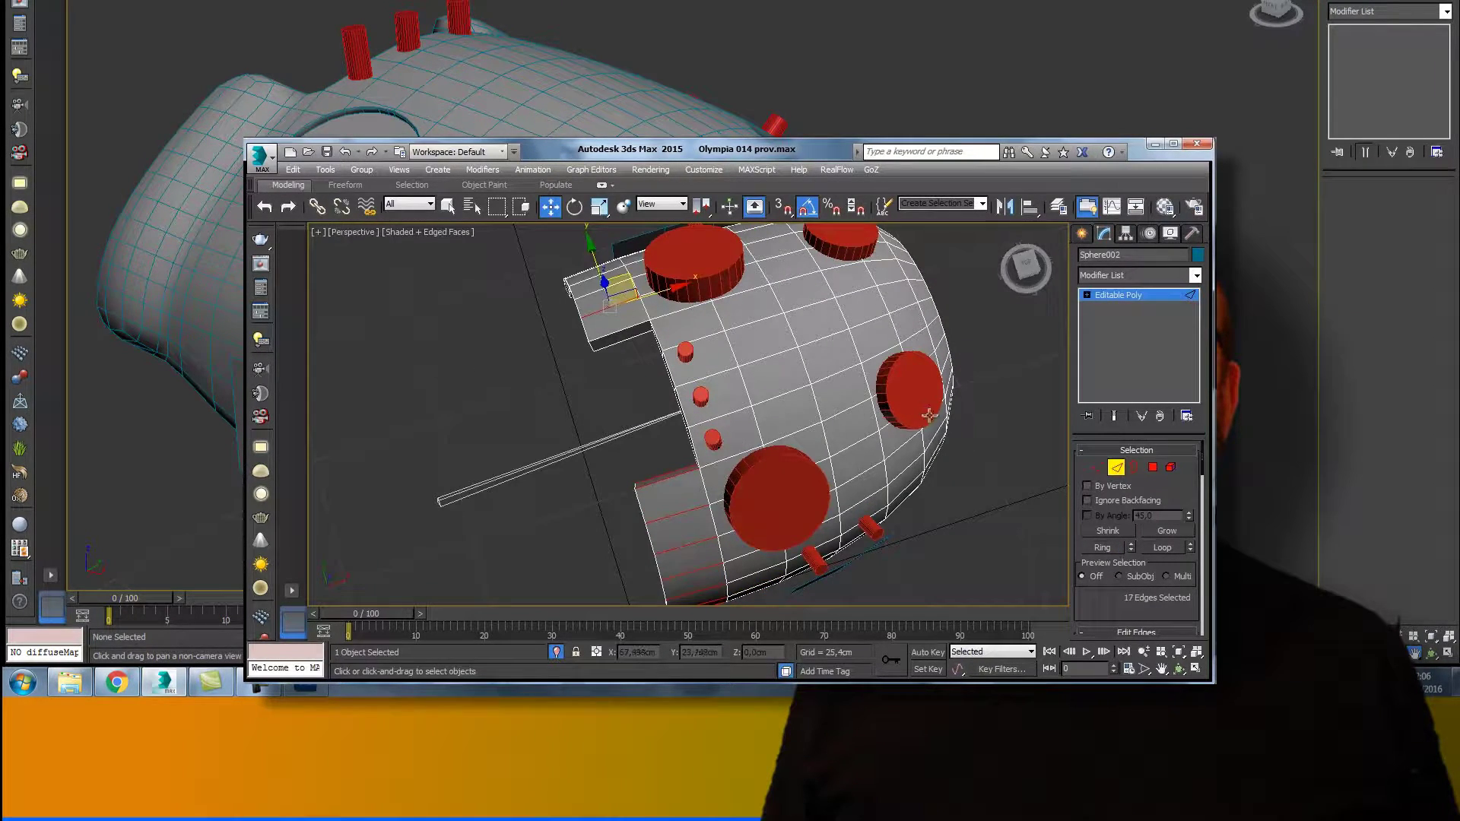
left_click(1102, 549)
Step: Connect the 32 ring edges with 1 segment to add a new edge loop
left_click_drag(1156, 601, 1120, 404)
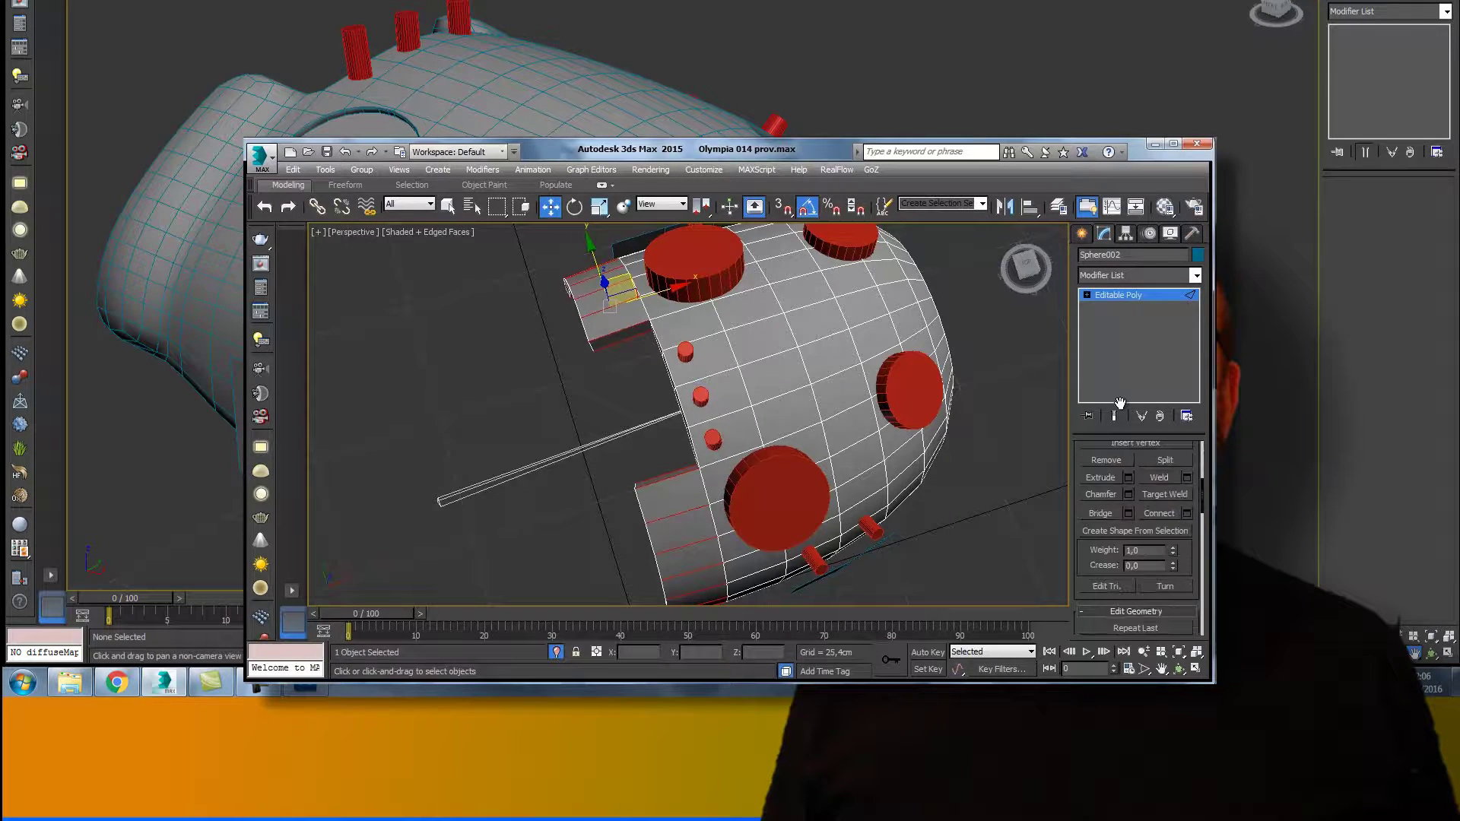
left_click(1183, 516)
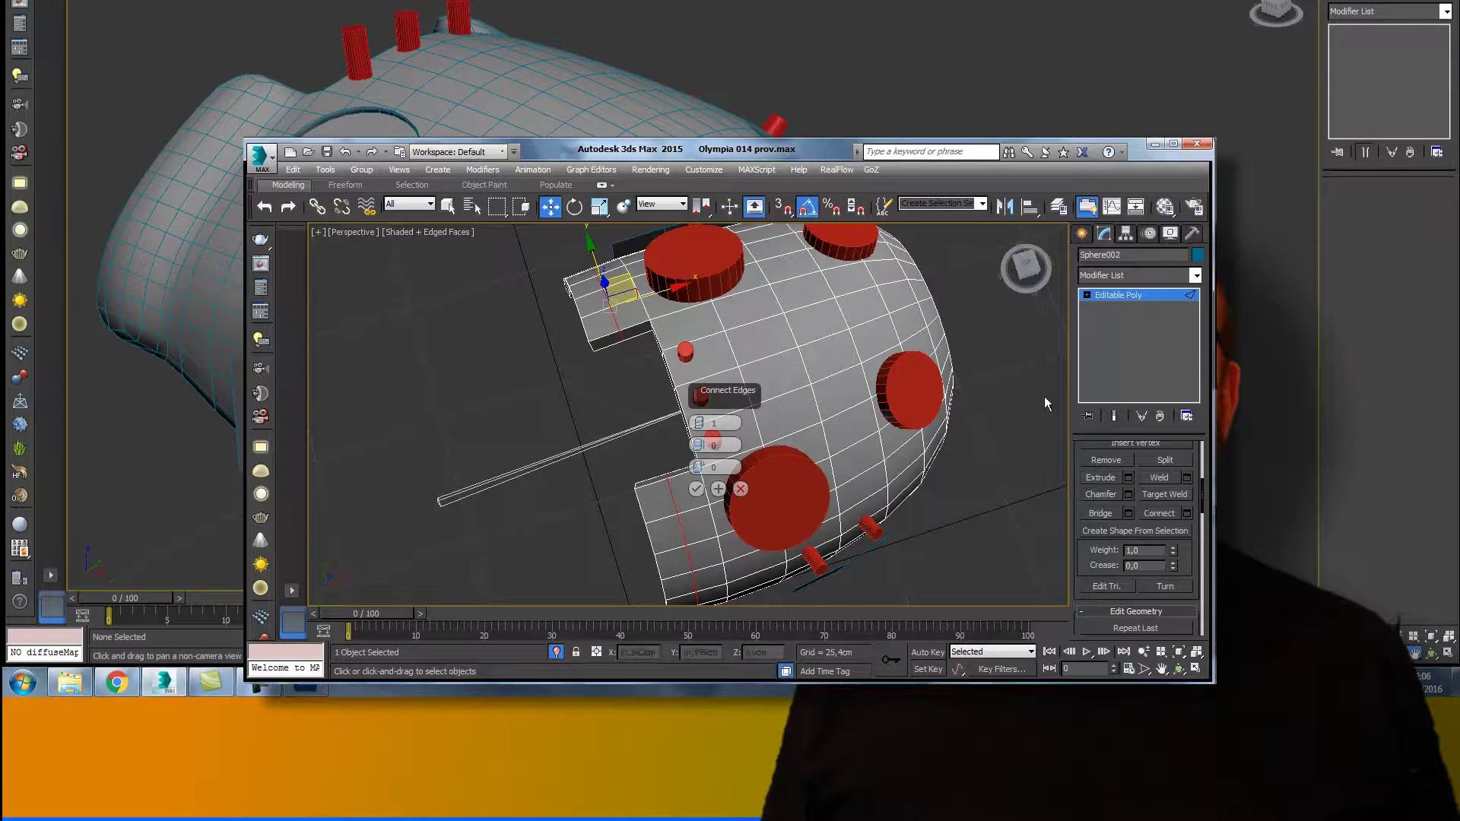
left_click(998, 367)
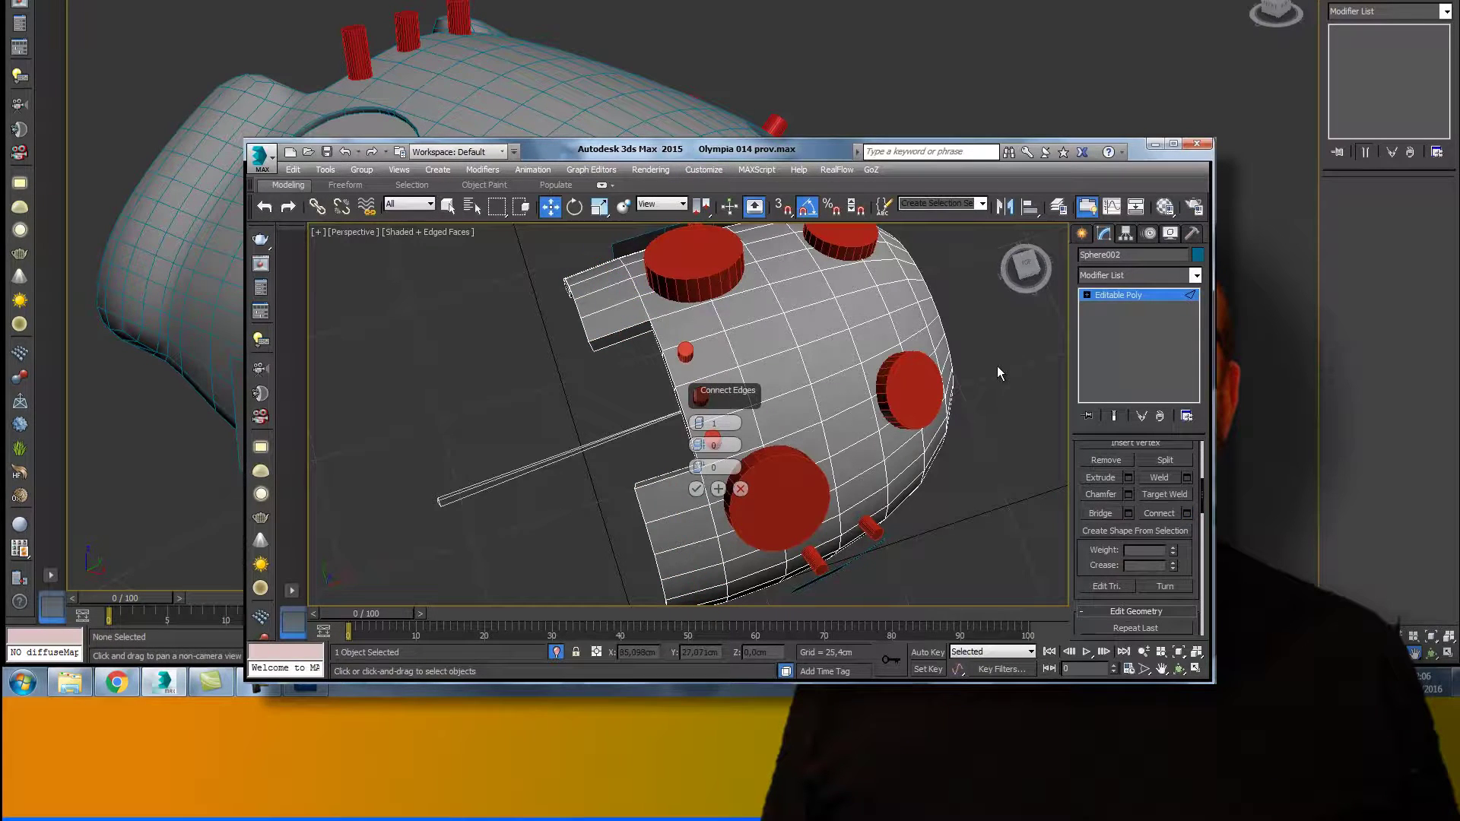
left_click(696, 489)
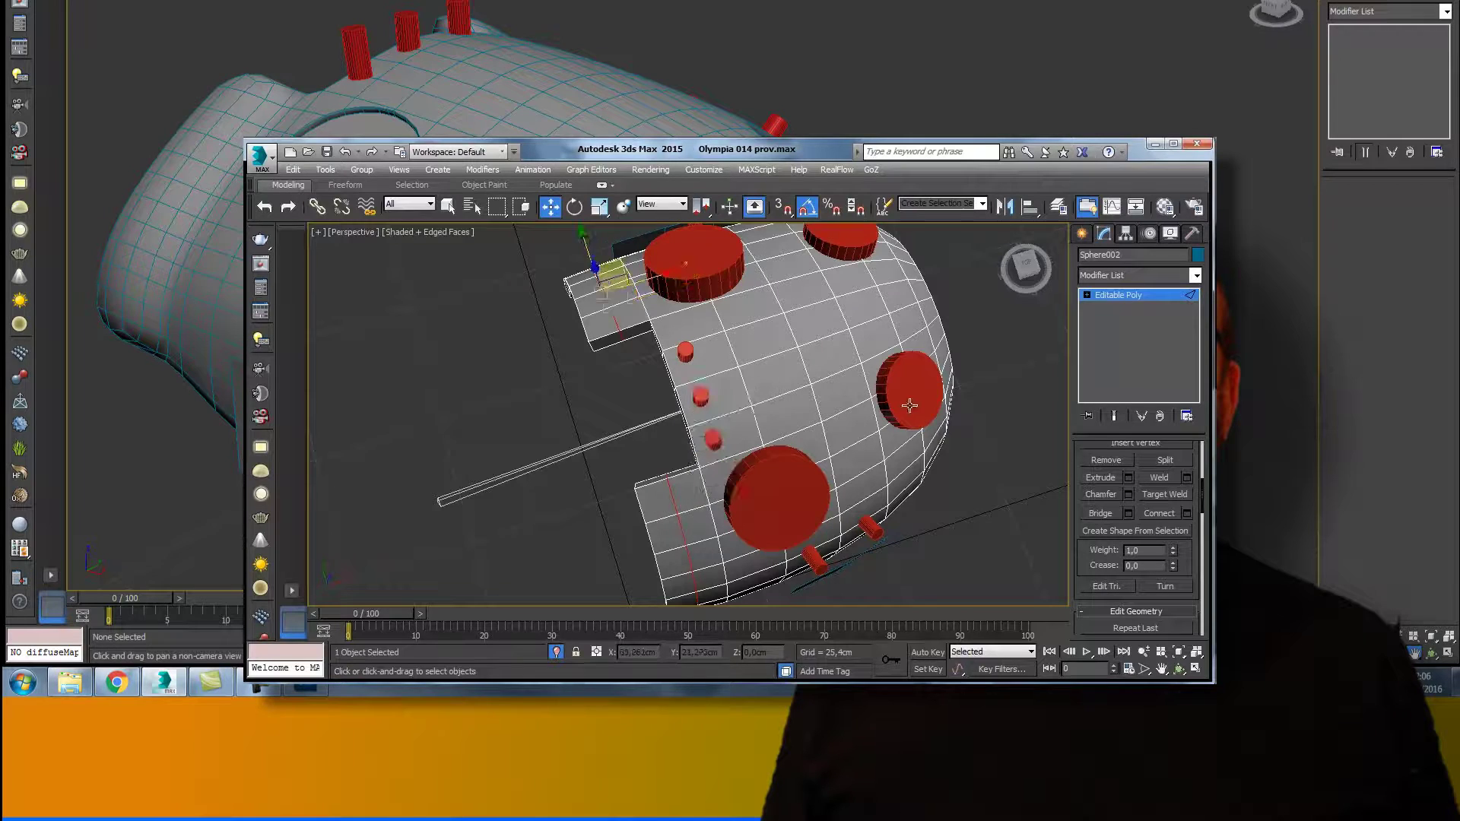
left_click_drag(1019, 270, 1012, 232)
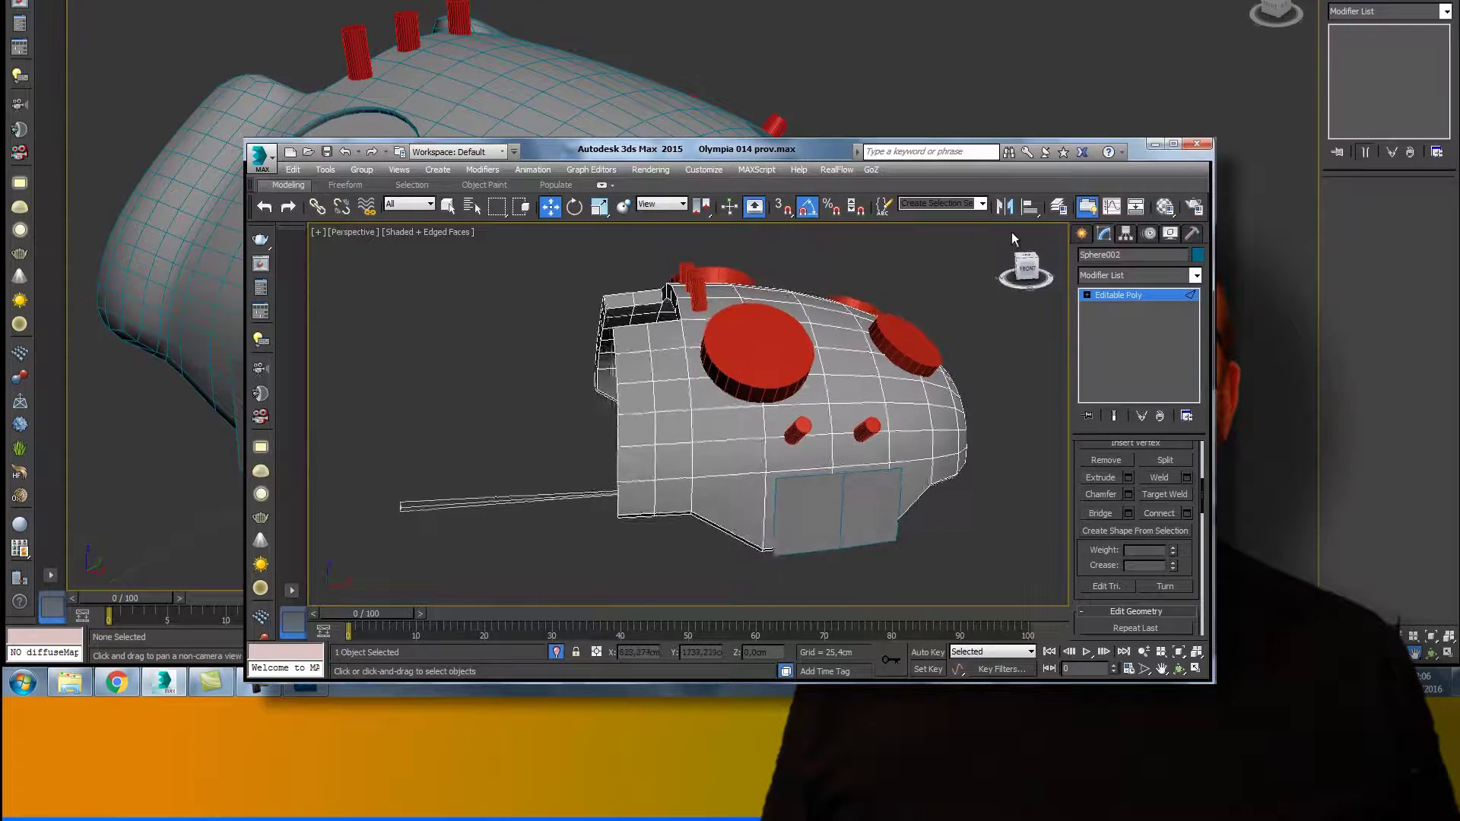
scroll(1196, 447, "up", 5)
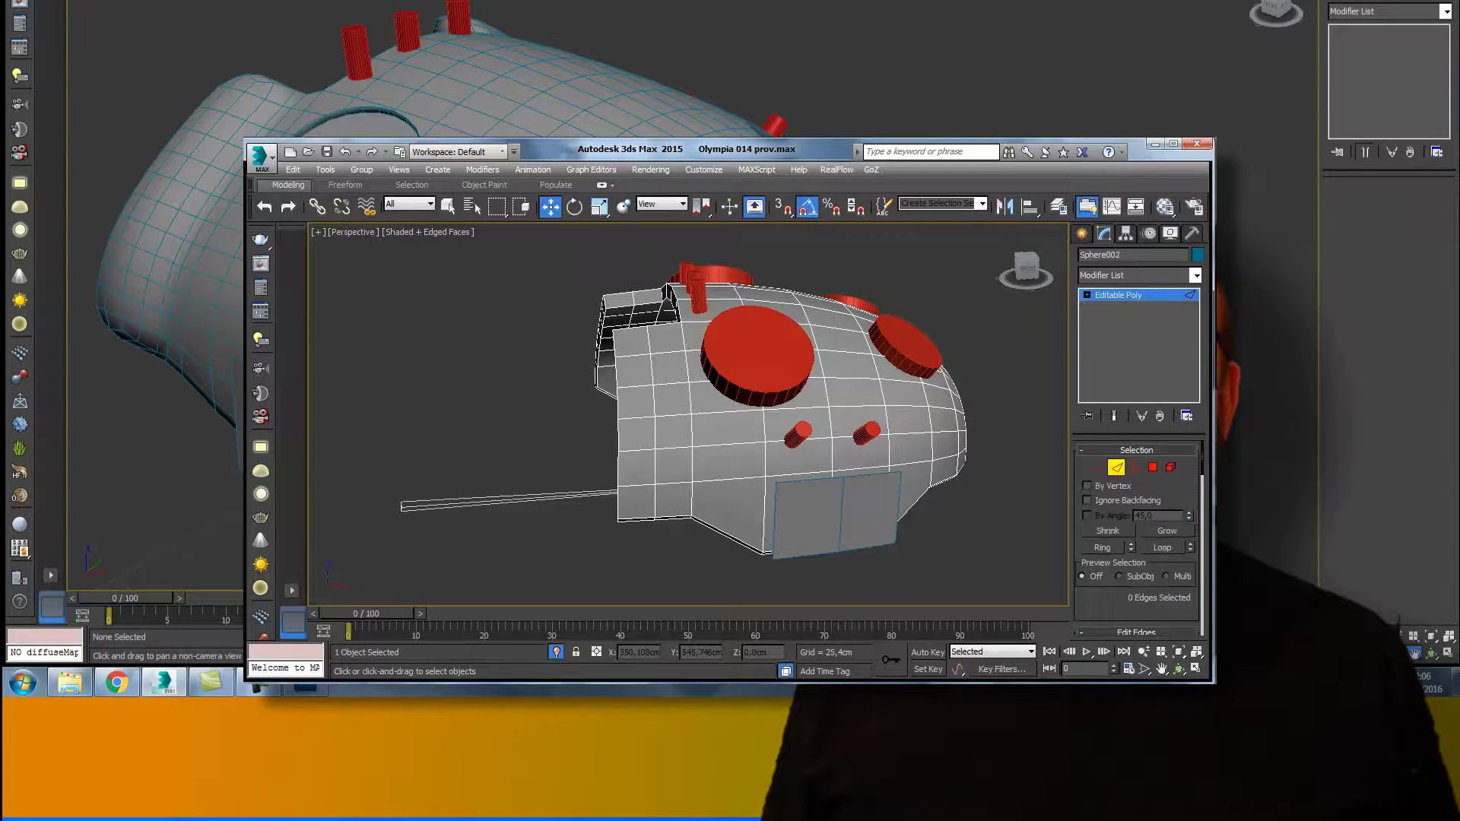
Step: Select the first column of rim polygons in Polygon mode
left_click(1154, 468)
left_click(627, 351)
left_click(636, 403, "ctrl")
left_click(637, 434, "ctrl")
left_click(641, 464, "ctrl")
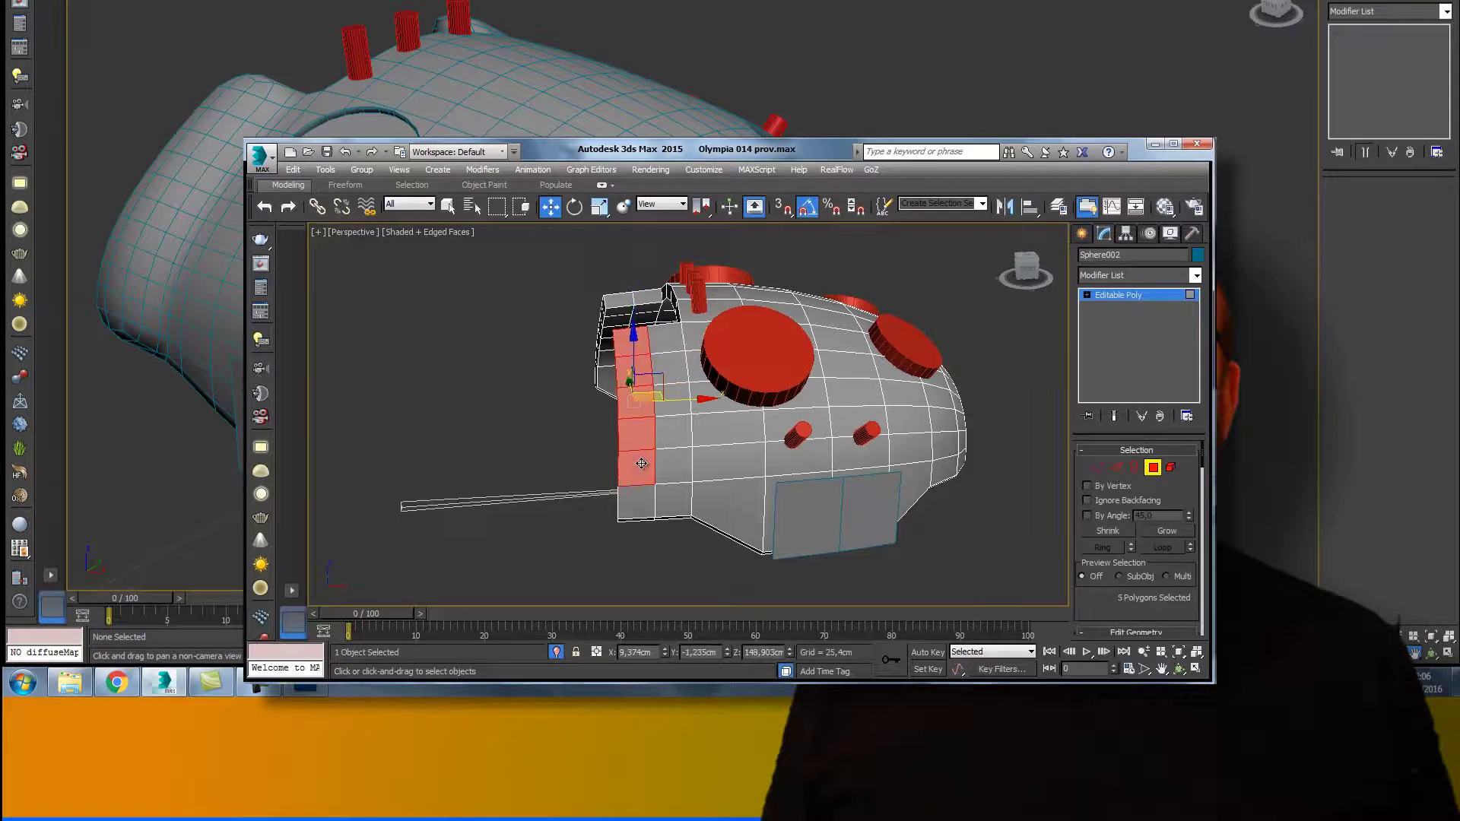
left_click(637, 499, "ctrl")
Step: Extend the polygon selection along the front rim from below
middle_click_drag(956, 316, 791, 394, "alt")
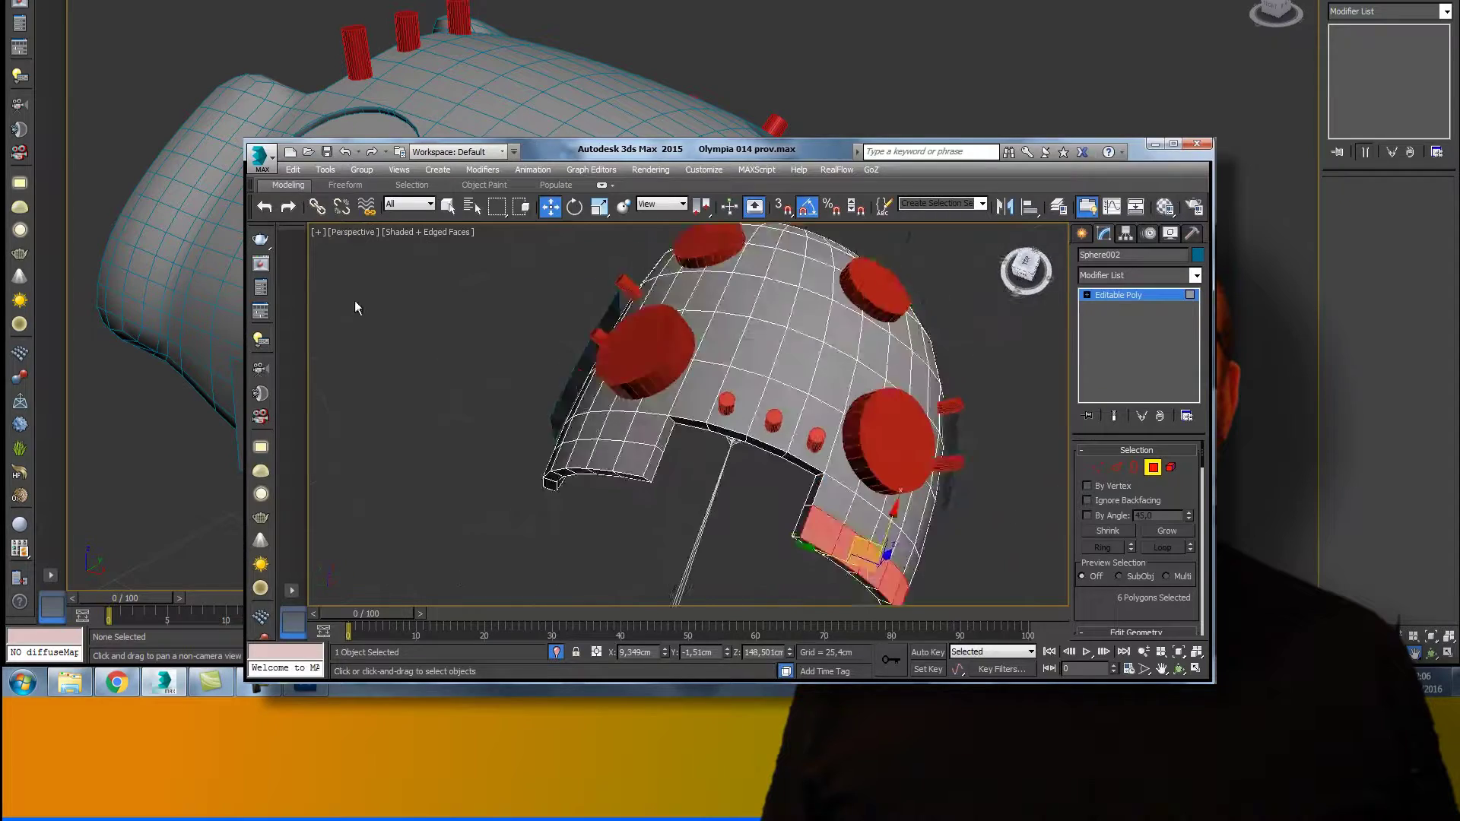
left_click(791, 394, "ctrl")
left_click(758, 430, "ctrl")
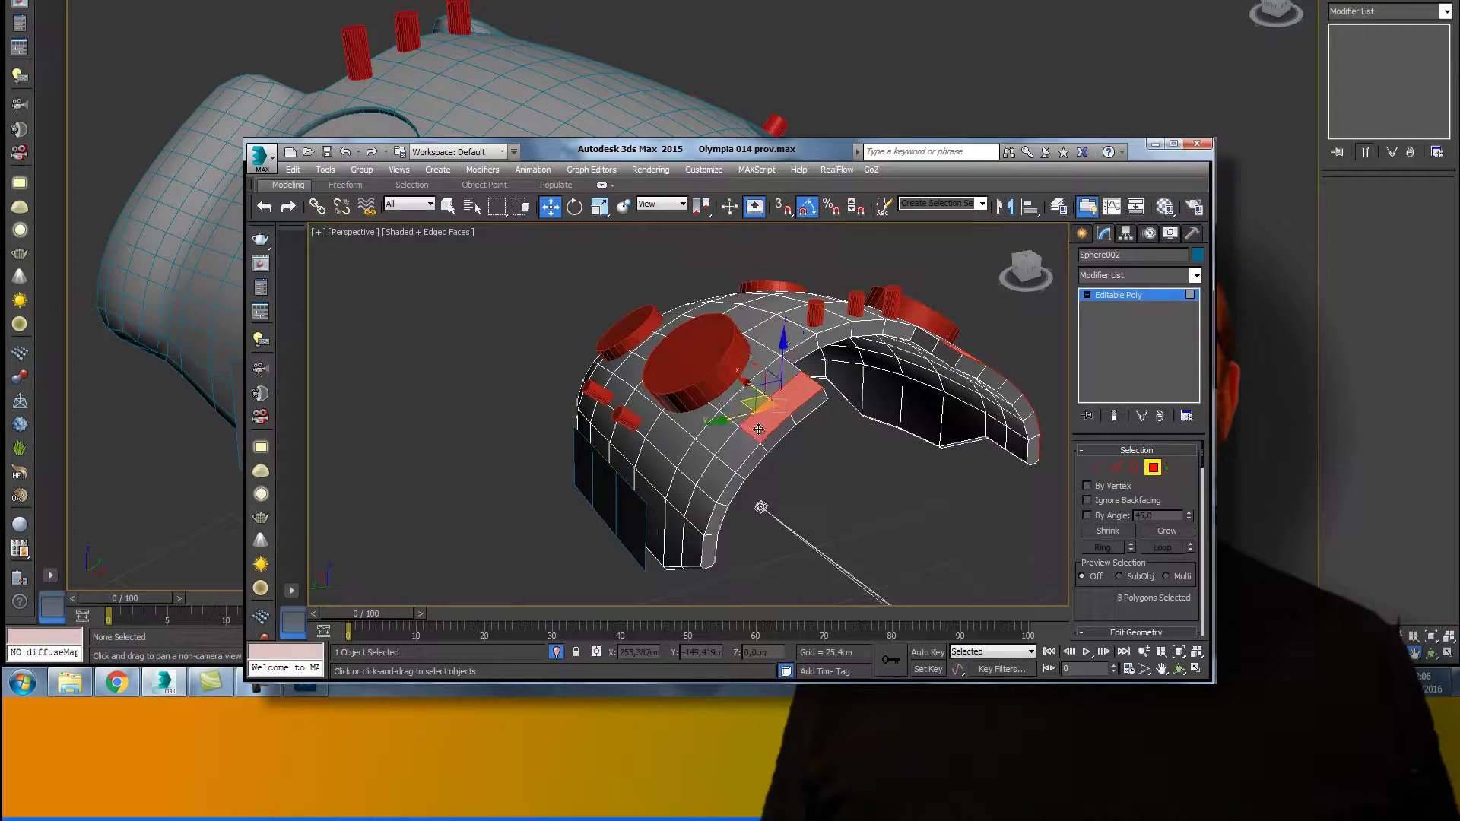
left_click(719, 481, "ctrl")
left_click(700, 508, "ctrl")
left_click(692, 543, "ctrl")
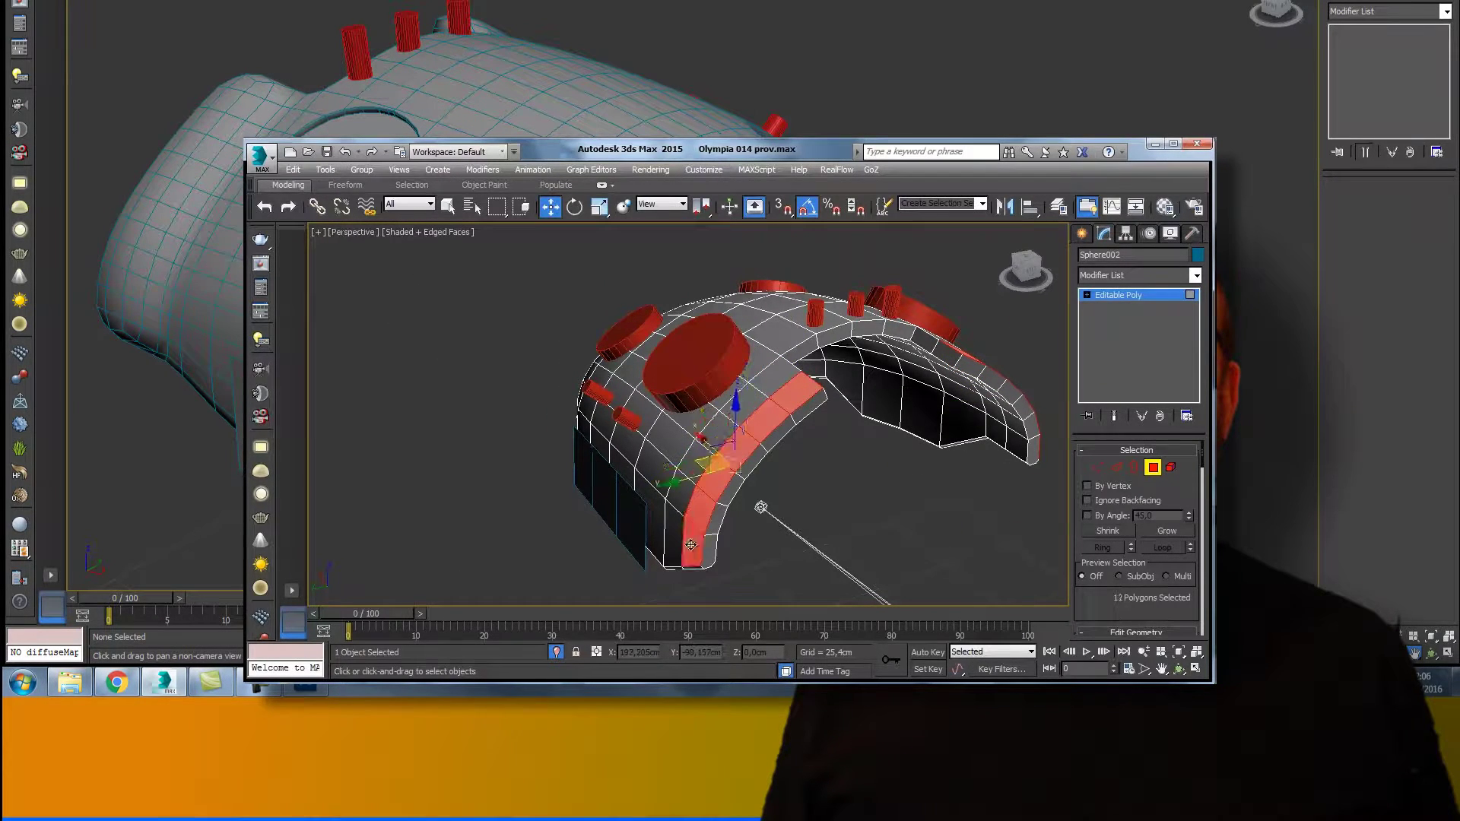
mouse_move(1025, 270)
left_mouse_down()
mouse_move(984, 286)
mouse_move(893, 280)
left_mouse_up()
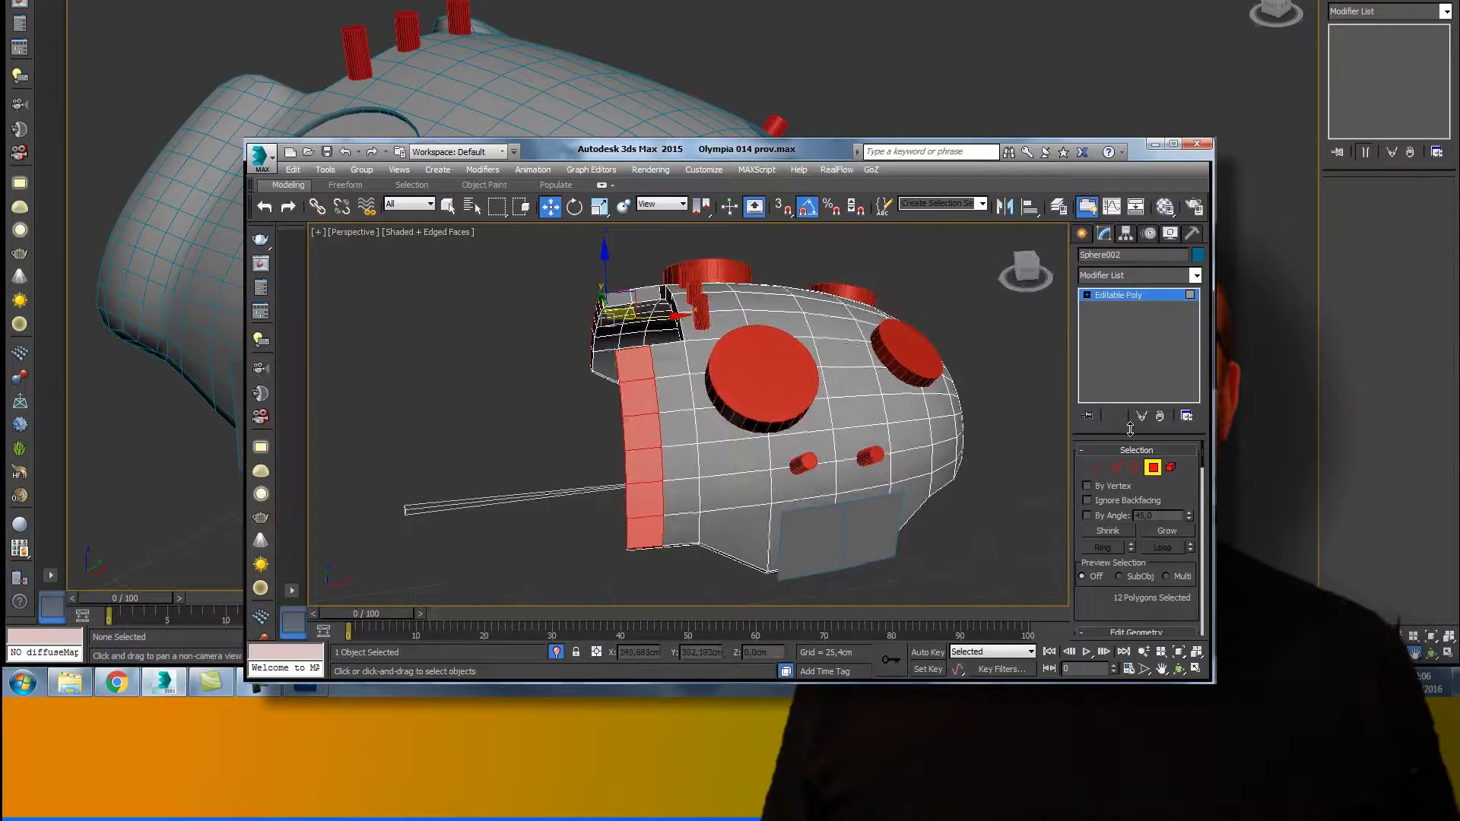
Step: Extrude the rim polygon strip outward with a reduced height
left_click_drag(1127, 601, 1110, 515)
scroll(1114, 533, "down", 3)
scroll(1118, 555, "down", 3)
scroll(1124, 578, "down", 2)
left_click(1128, 574)
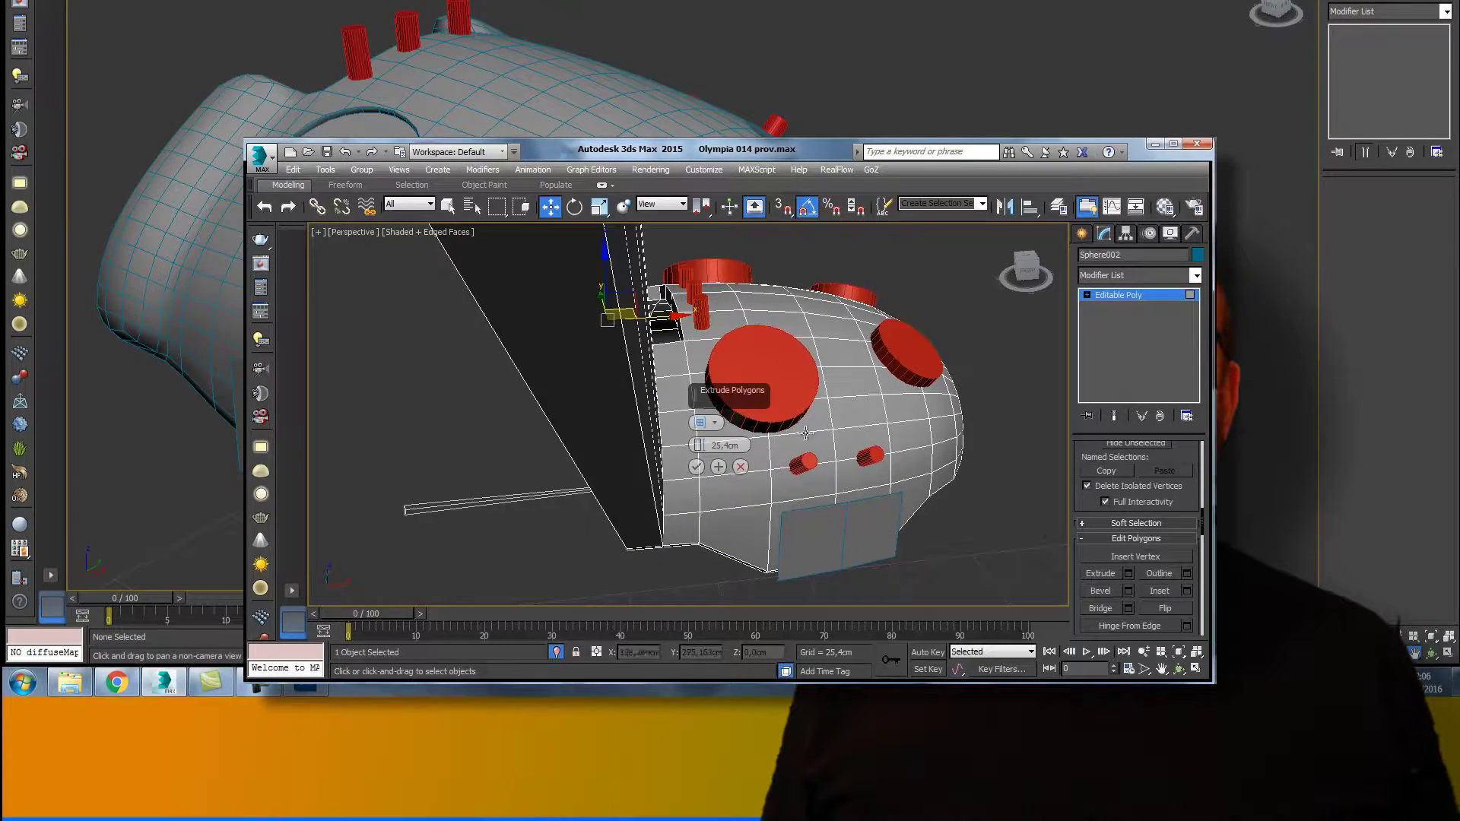
left_click_drag(699, 445, 702, 487)
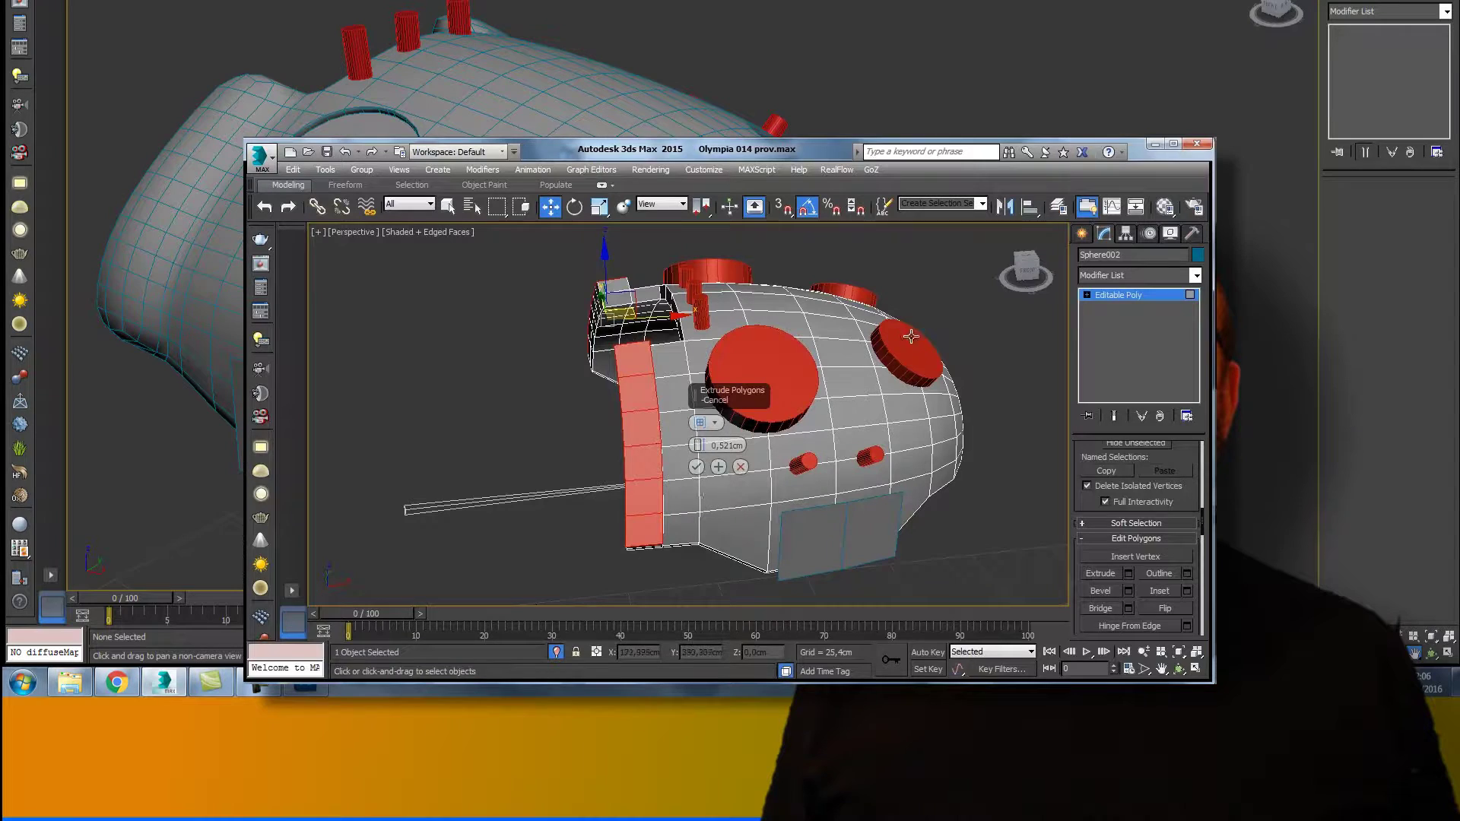
left_click(697, 467)
left_click(1012, 362)
left_click_drag(1025, 283, 979, 283)
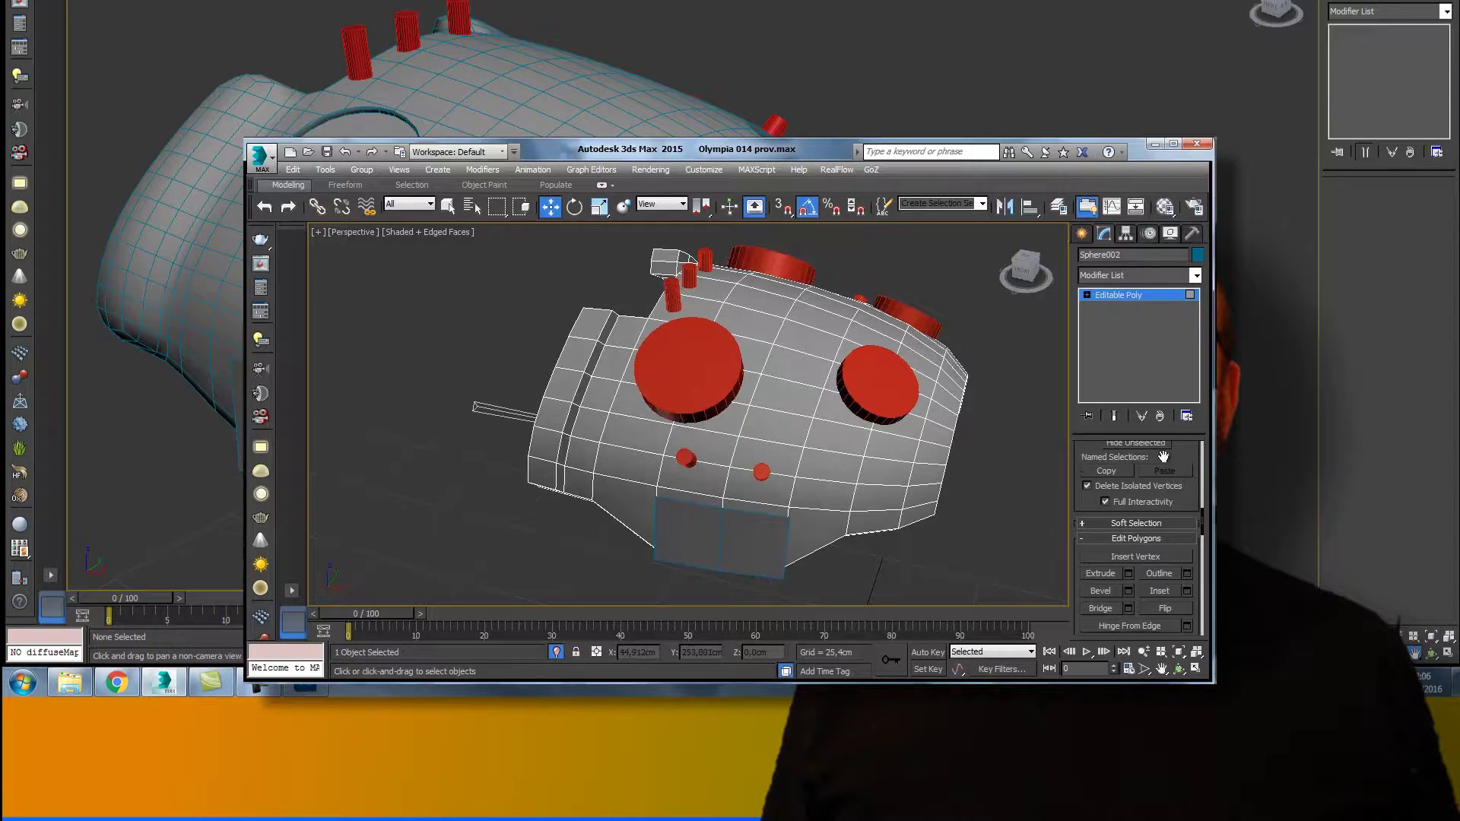
scroll(1162, 456, "up", 5)
Step: Select the lower-flap edge loop, move it upward, and return to object level
scroll(1162, 456, "up", 5)
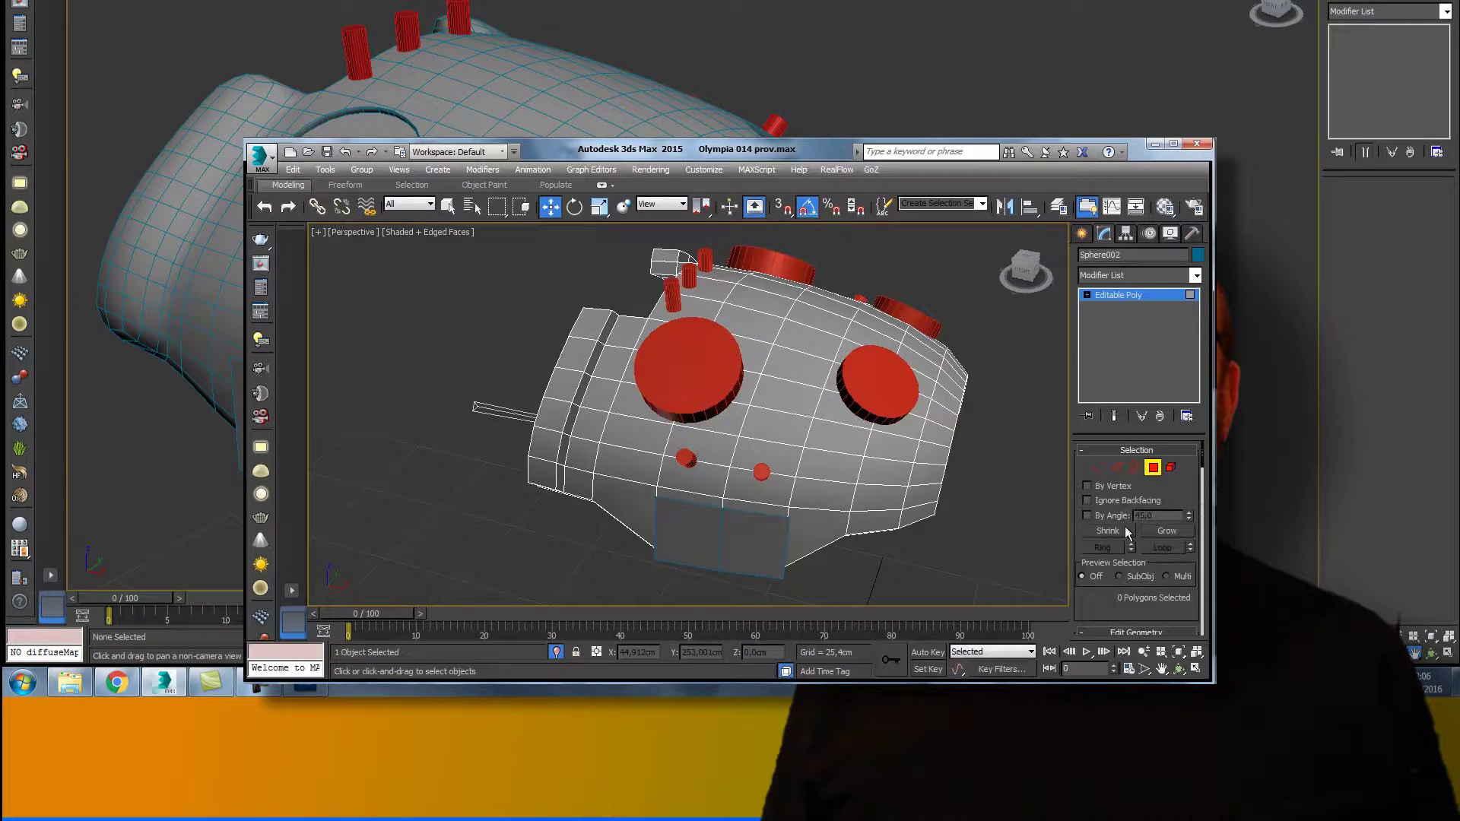
left_click(1116, 468)
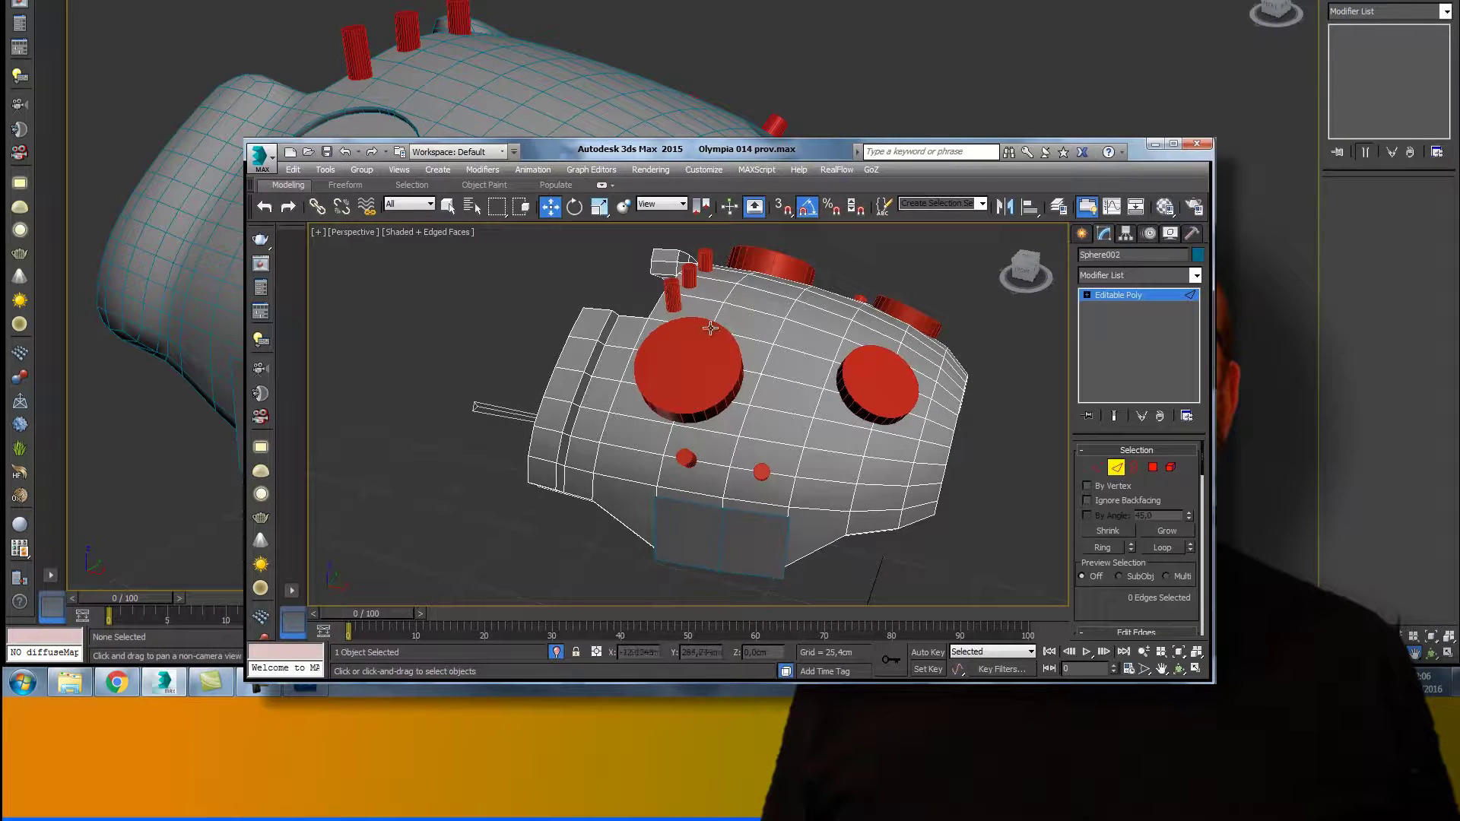
left_click(609, 333)
mouse_move(1045, 292)
left_mouse_down()
mouse_move(316, 293)
mouse_move(318, 321)
mouse_move(1057, 325)
mouse_move(362, 356)
left_mouse_up()
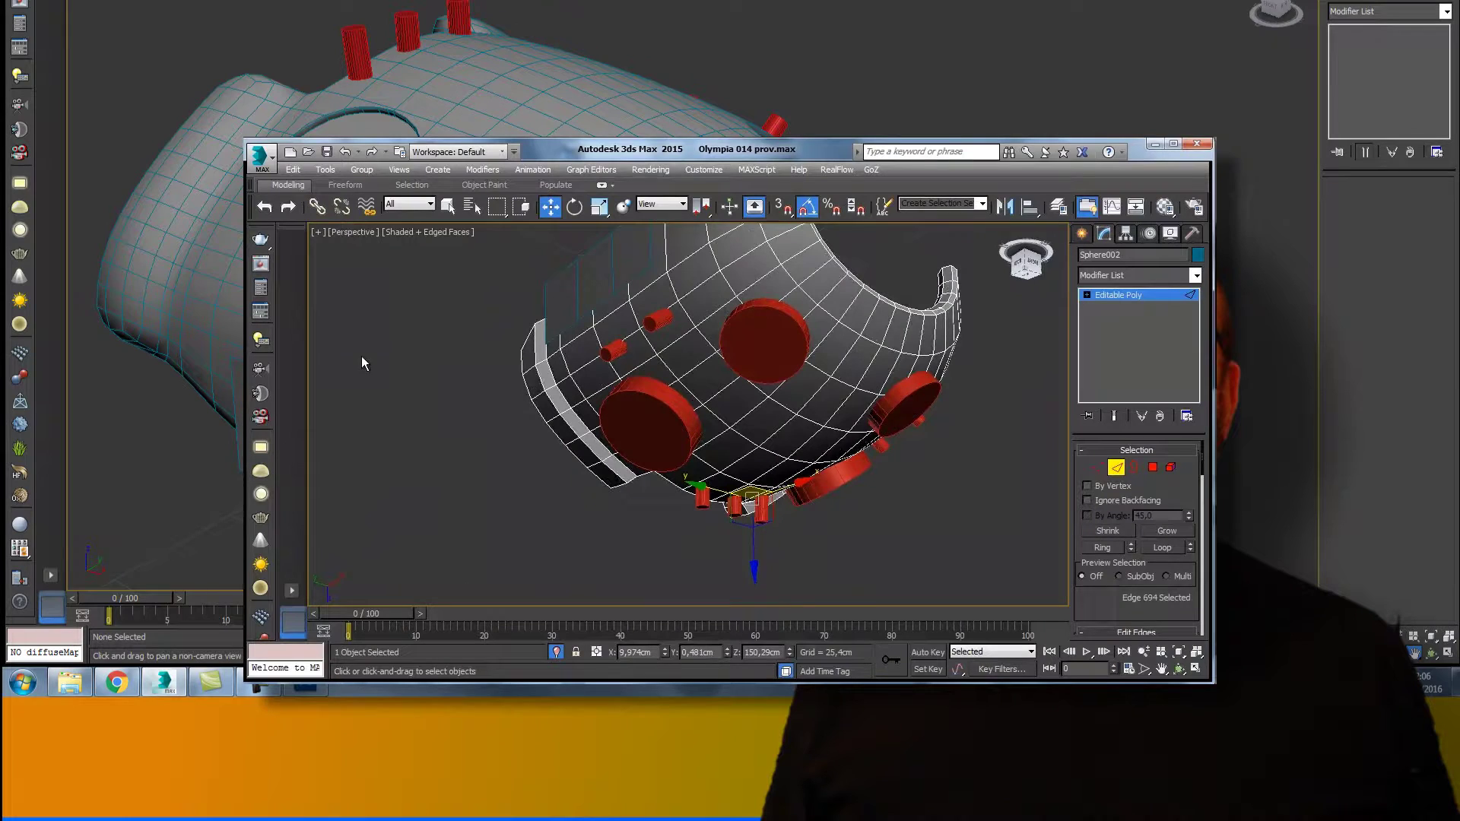
left_click(580, 421)
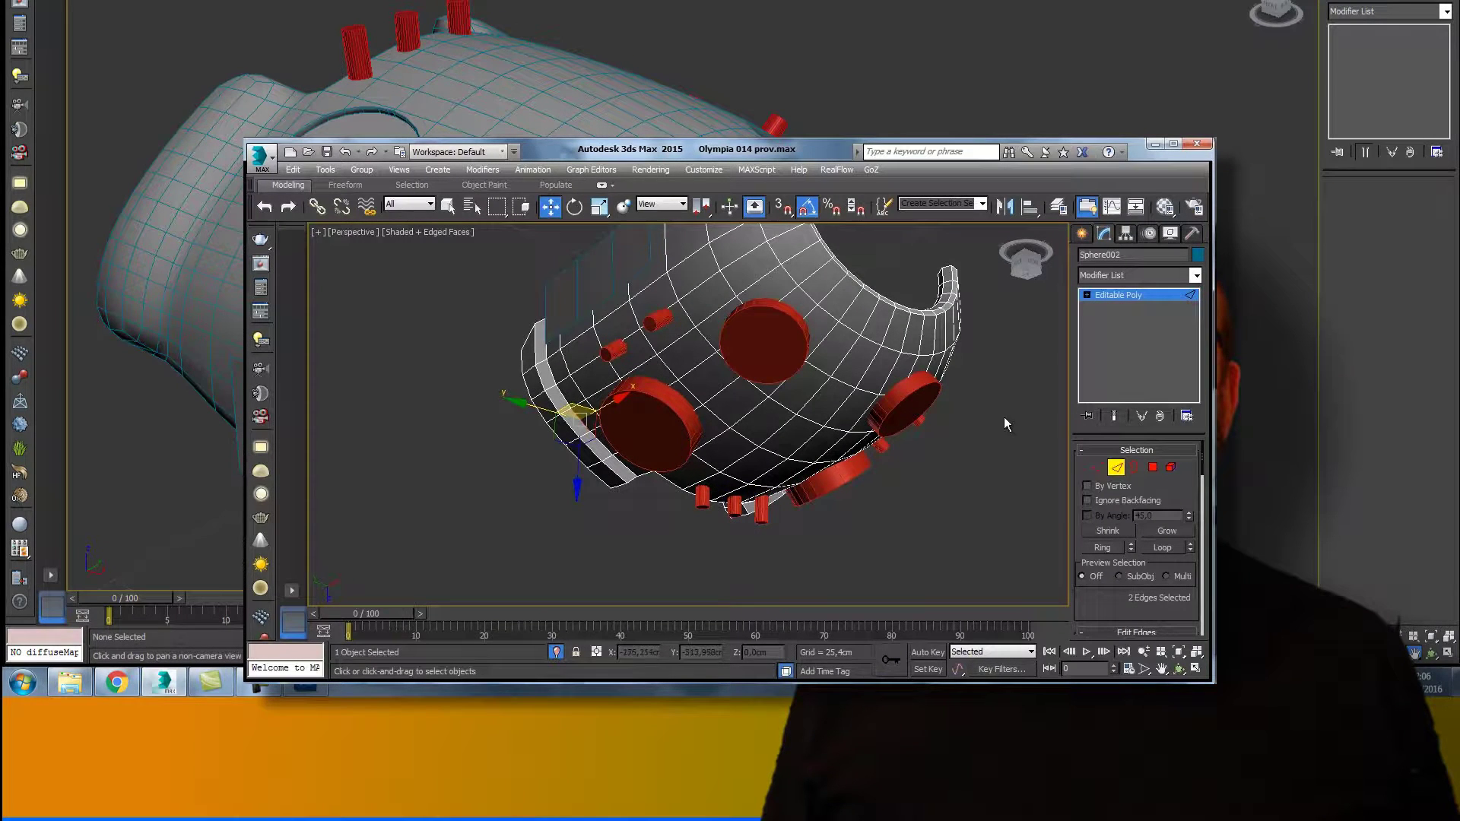
left_click(1174, 547)
mouse_move(1026, 263)
left_mouse_down()
mouse_move(975, 600)
mouse_move(948, 235)
mouse_move(989, 604)
mouse_move(980, 226)
mouse_move(998, 295)
left_mouse_up()
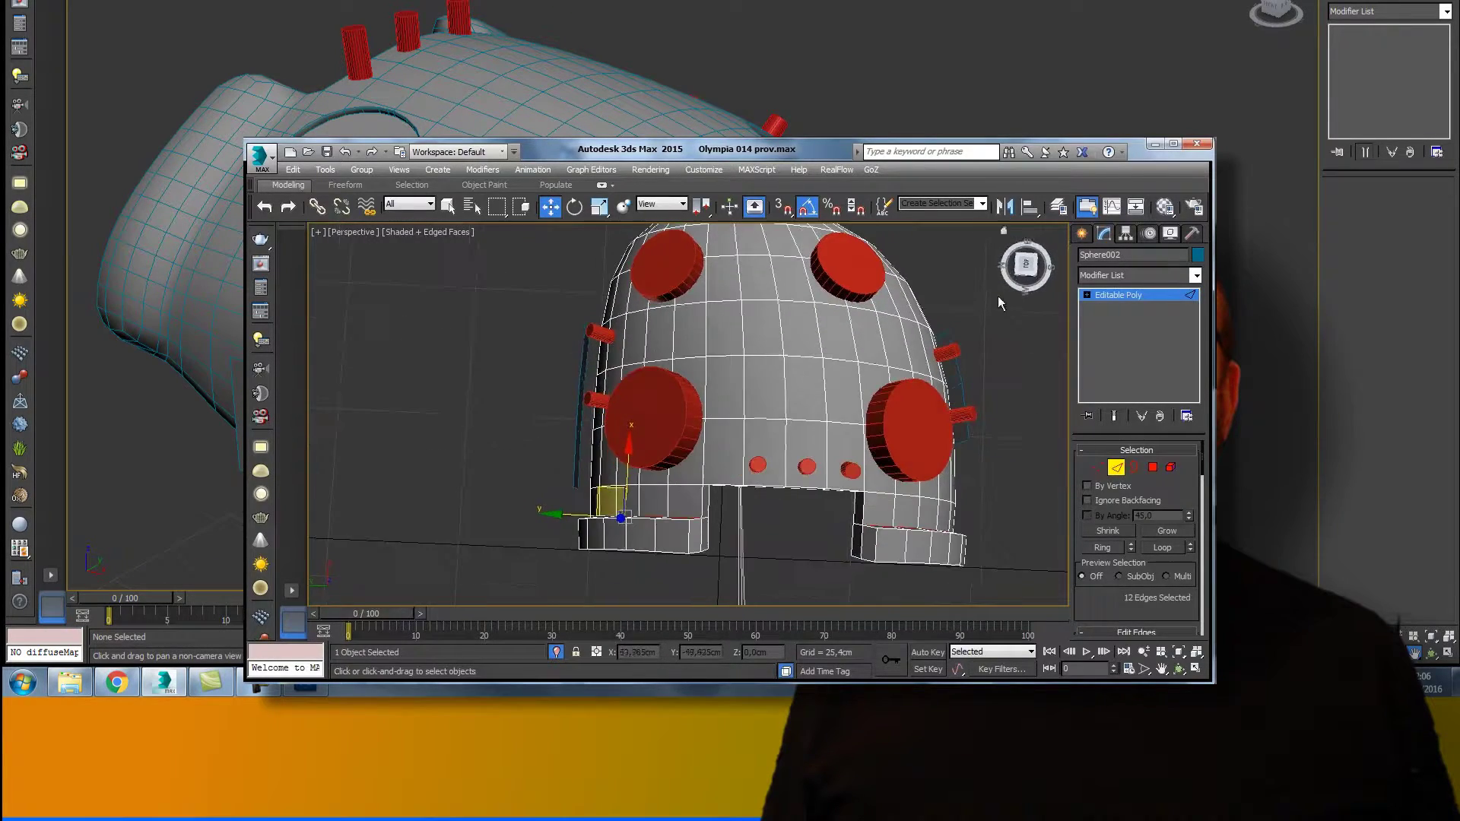
left_click_drag(627, 455, 628, 432)
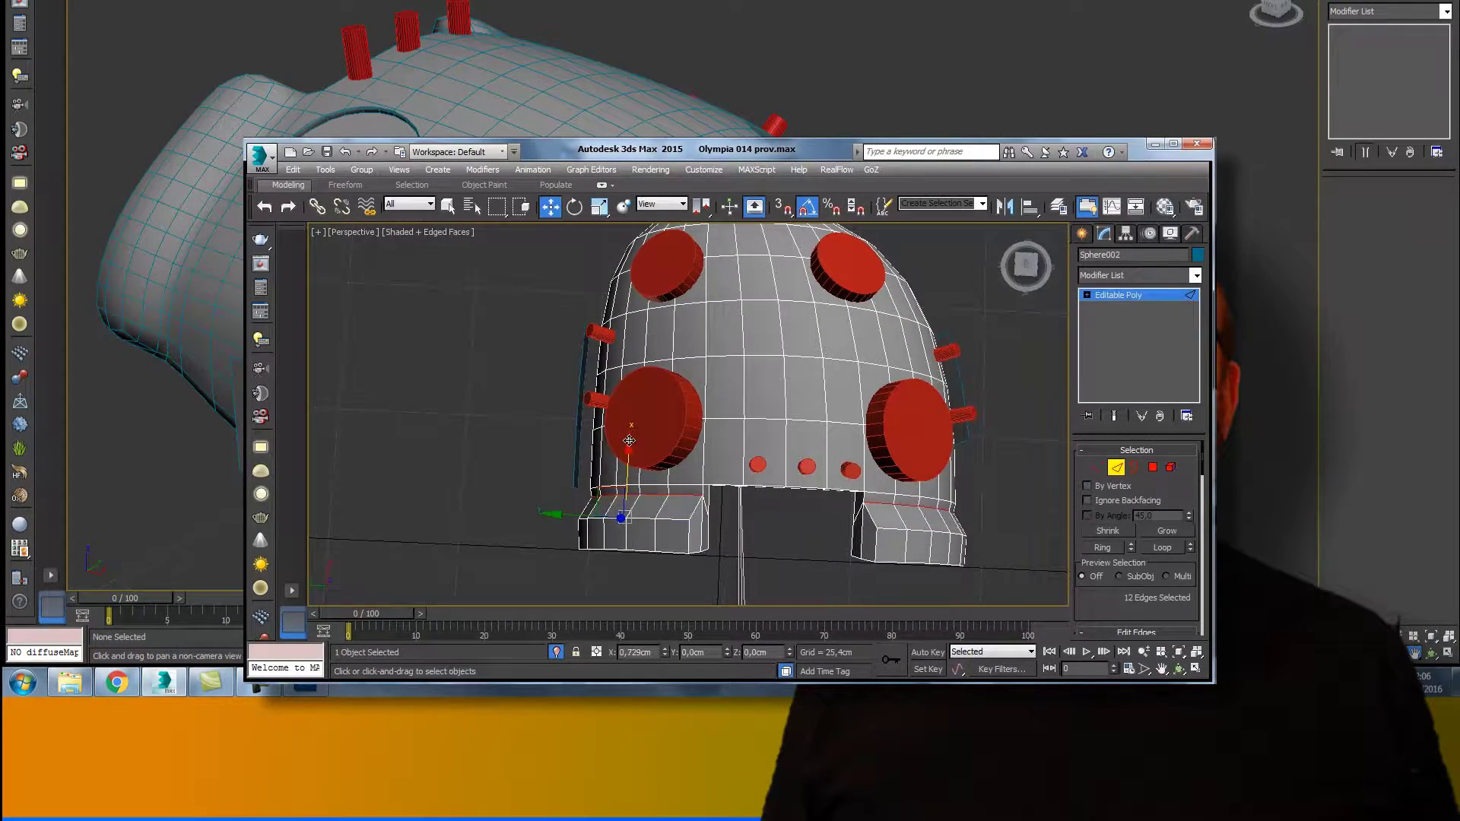
mouse_move(1025, 261)
left_mouse_down()
mouse_move(893, 603)
mouse_move(958, 605)
mouse_move(870, 234)
left_mouse_up()
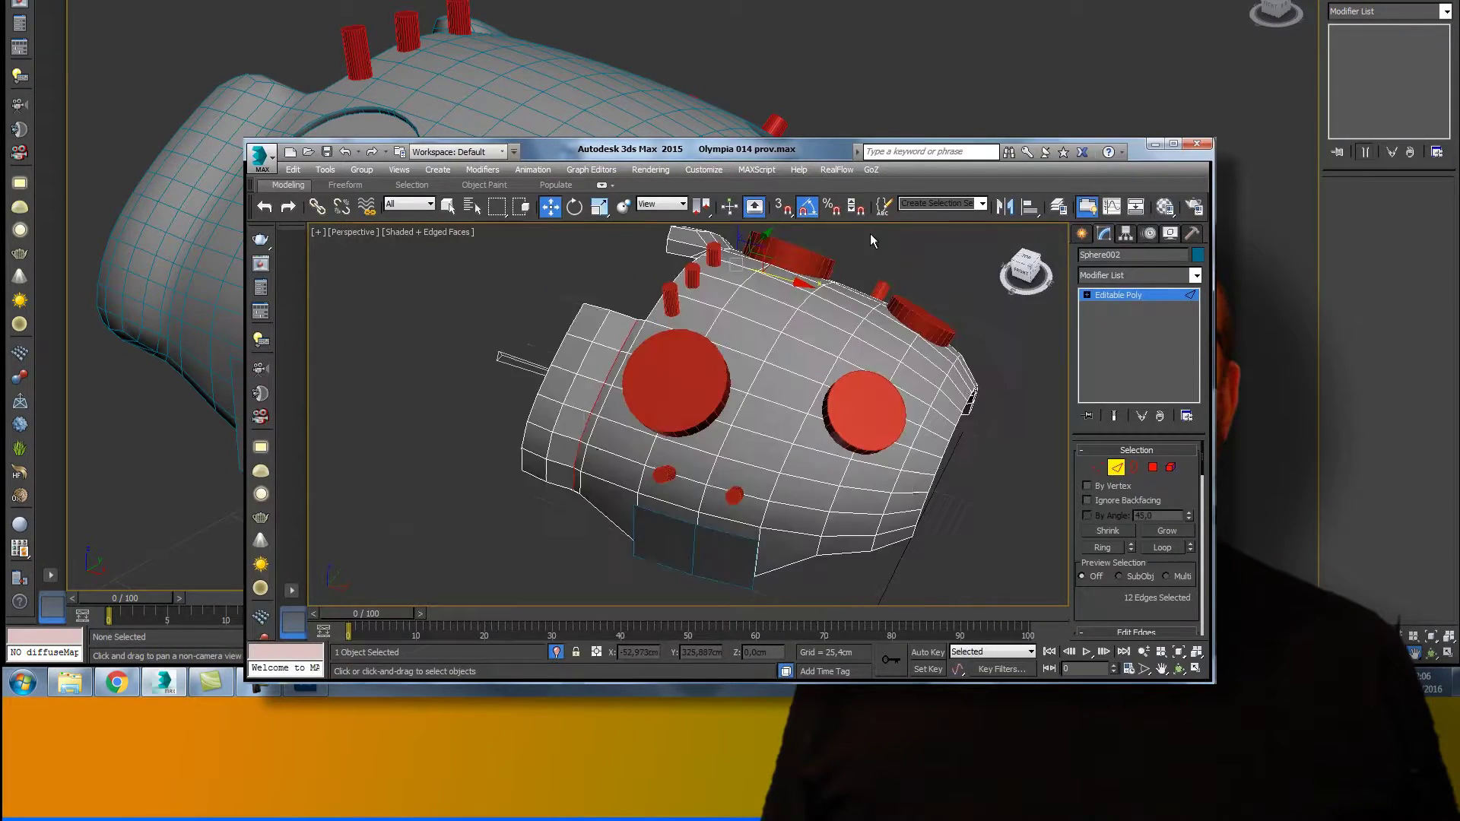
left_click(1117, 468)
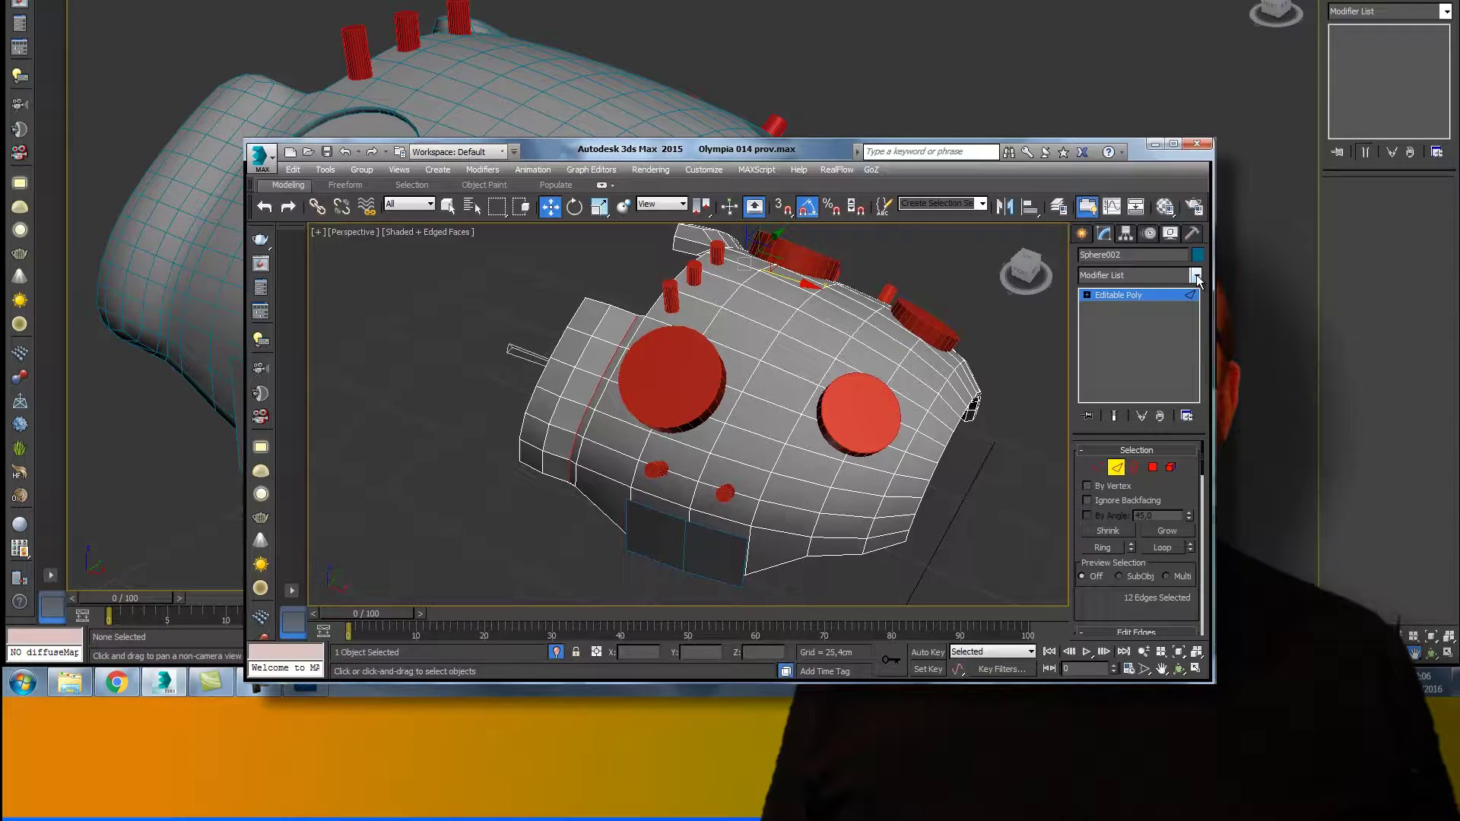
left_click(1116, 469)
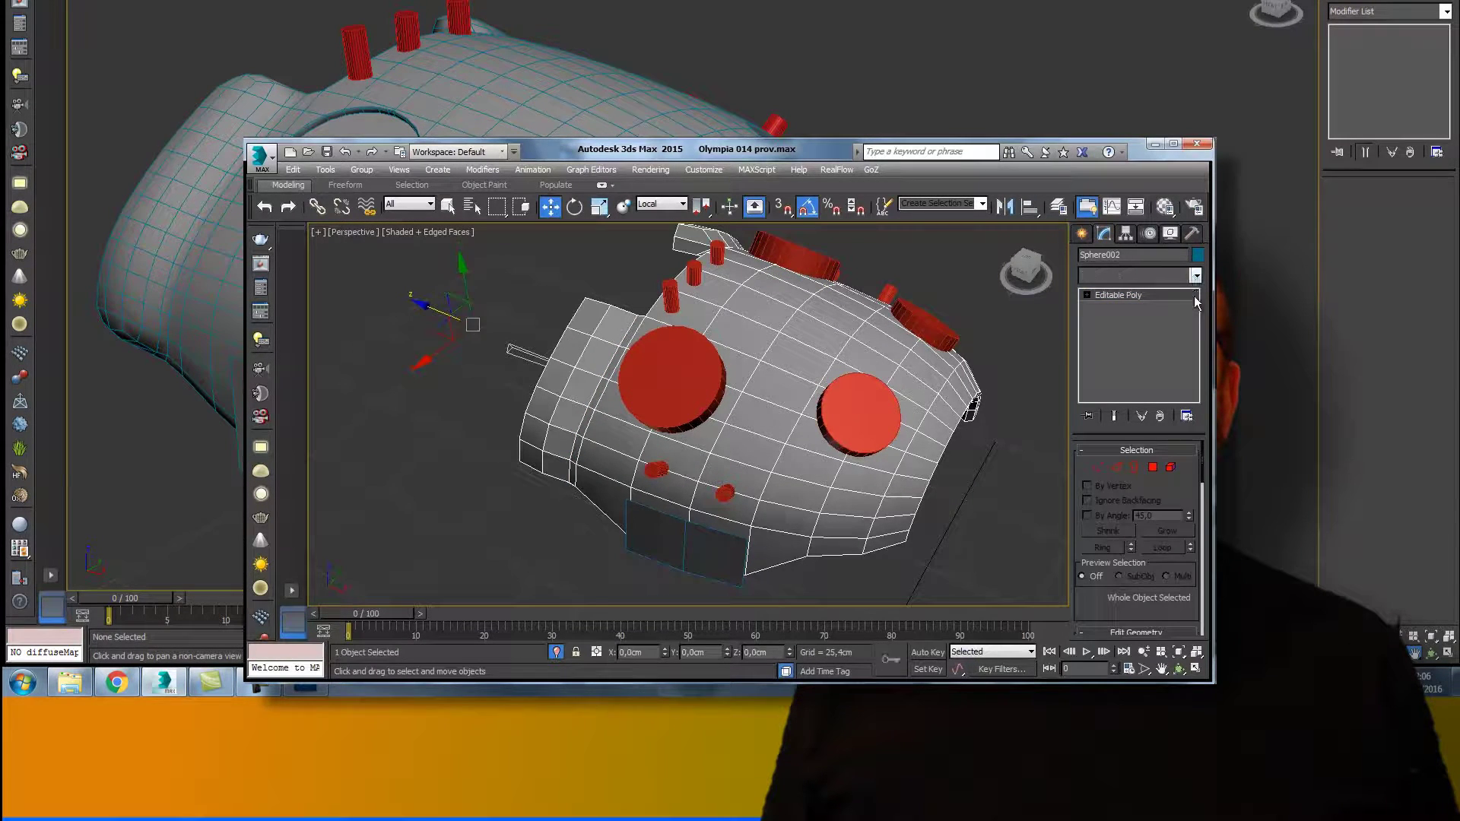
Step: Apply a TurboSmooth modifier with 1 iteration to Sphere002
key("2")
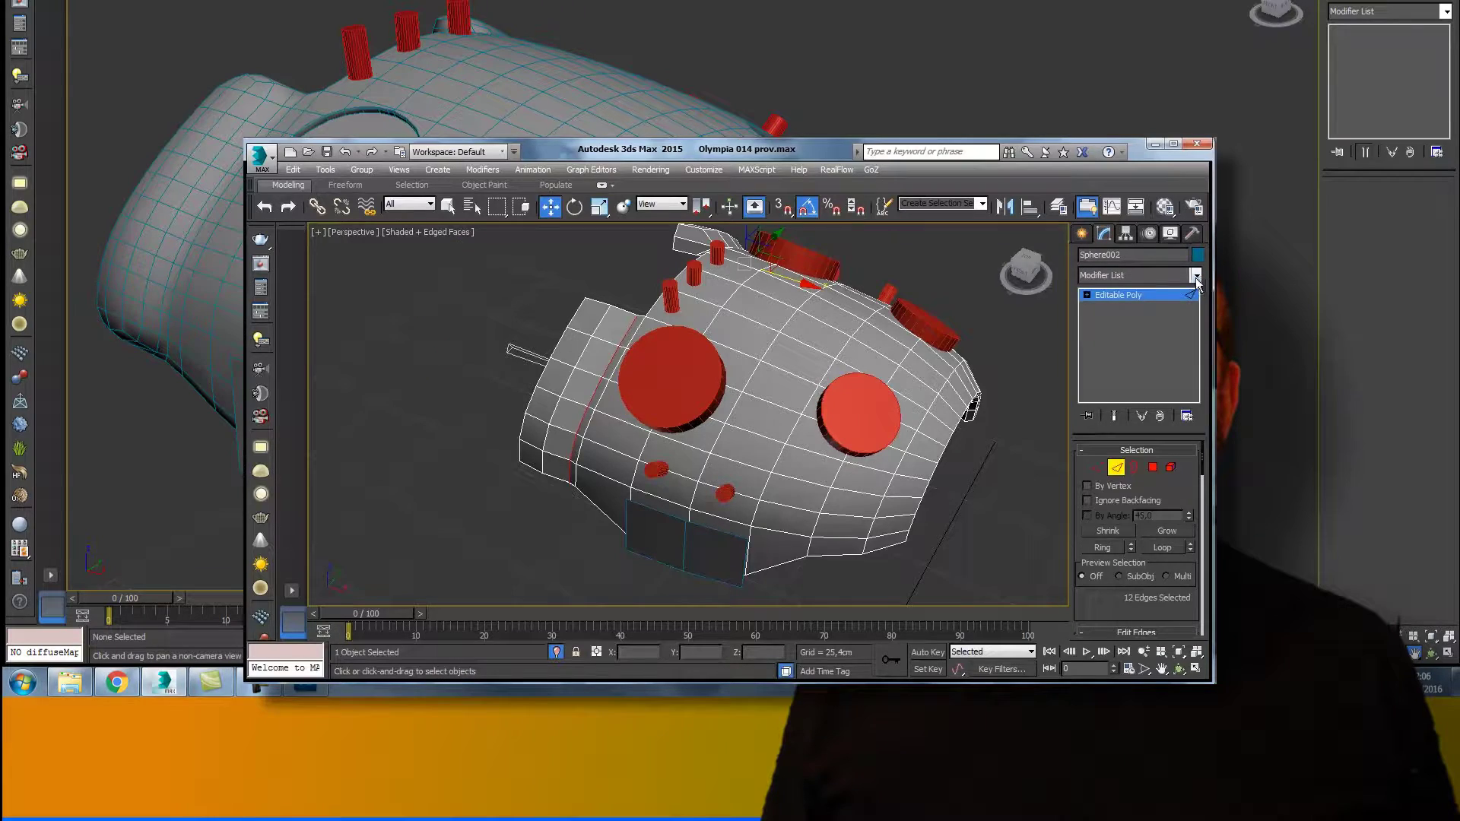
left_click(1197, 275)
left_click_drag(1198, 354, 1196, 654)
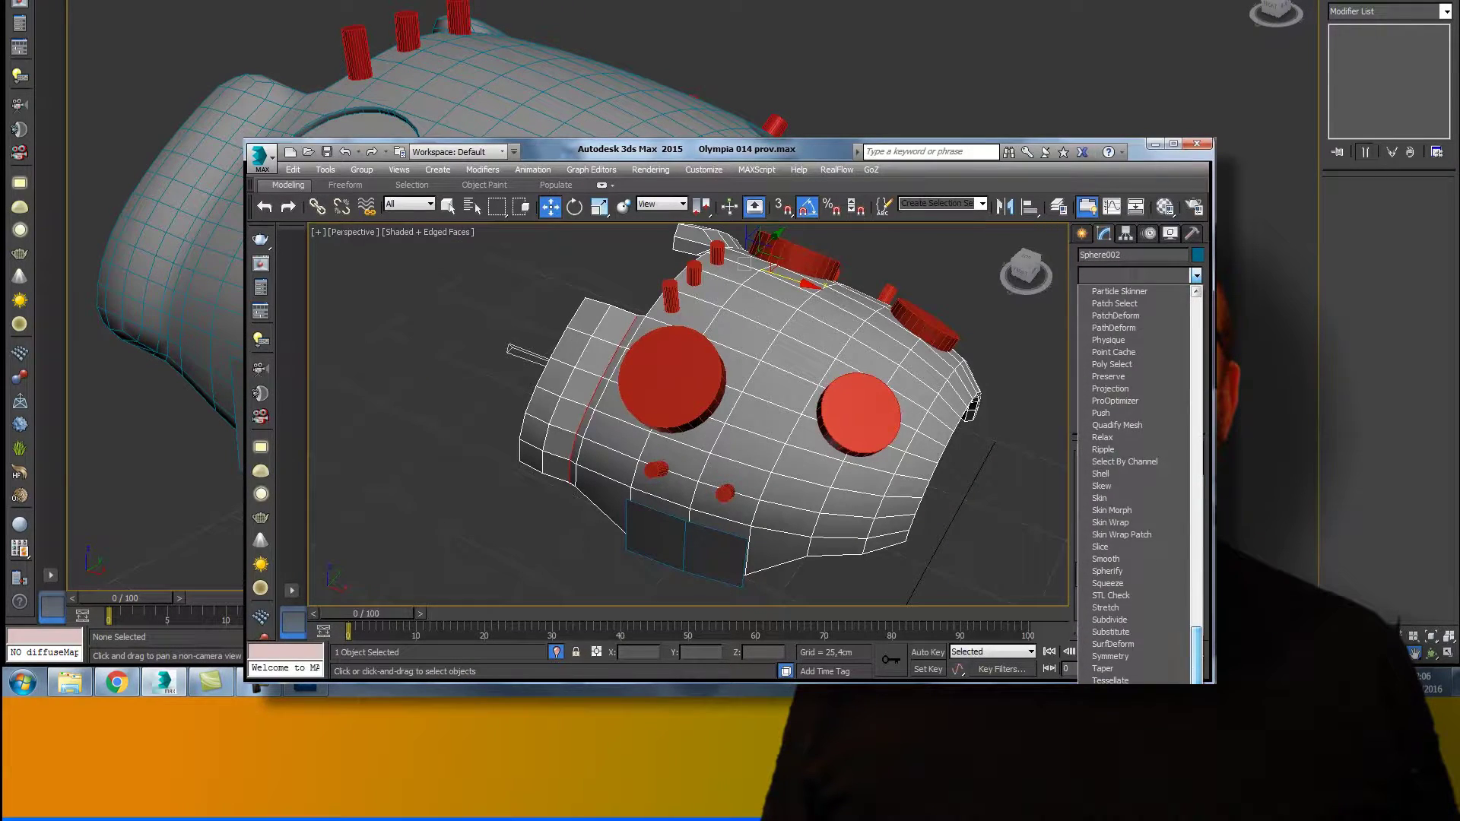
left_click(1118, 679)
mouse_move(1027, 270)
left_mouse_down()
mouse_move(436, 248)
mouse_move(984, 257)
mouse_move(1048, 290)
mouse_move(773, 340)
left_mouse_up()
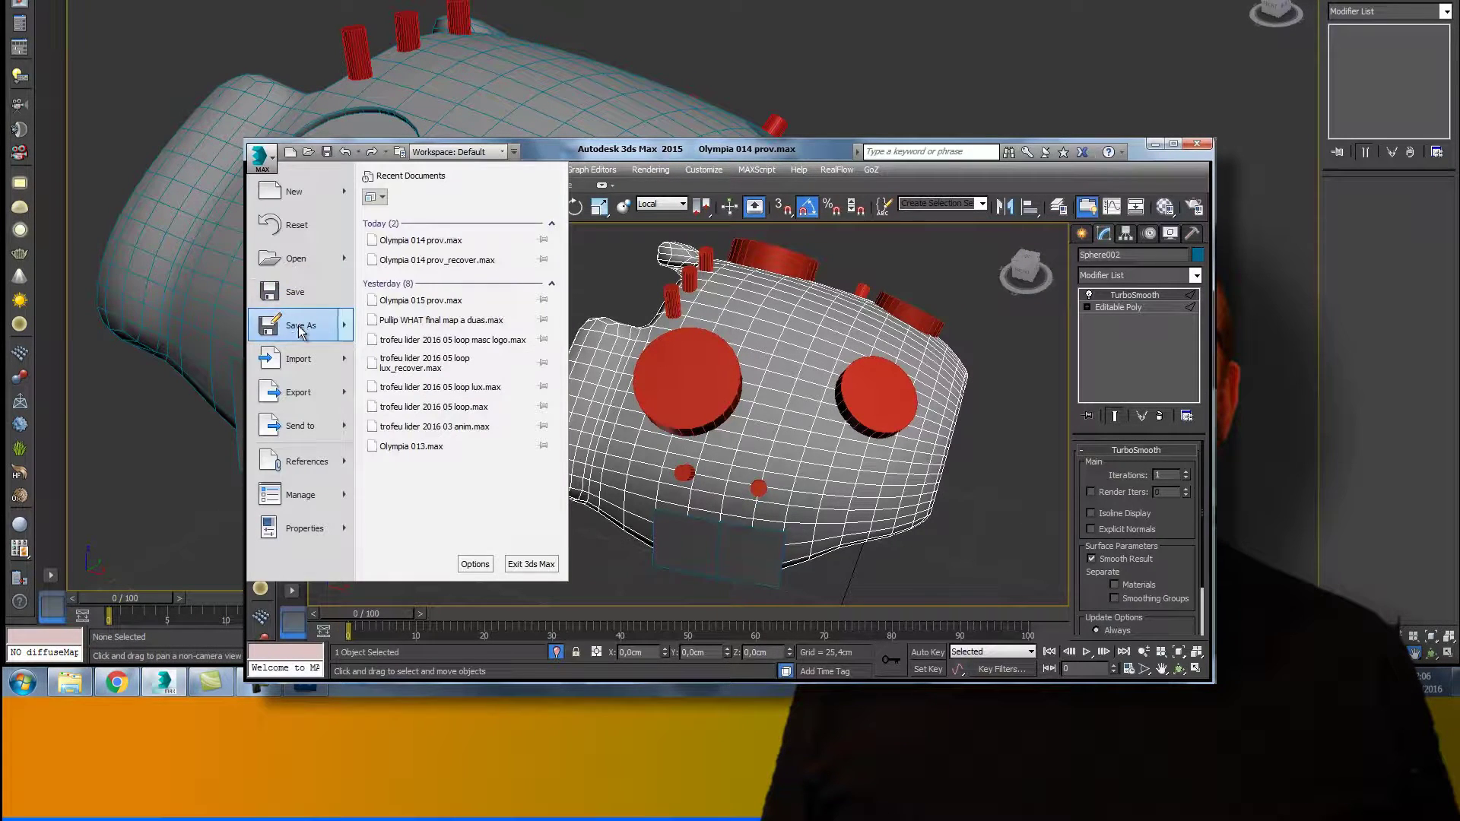
Step: Save the scene as 'Olympia 015 ombreira' in the HARD 000 - References folder
left_click(402, 307)
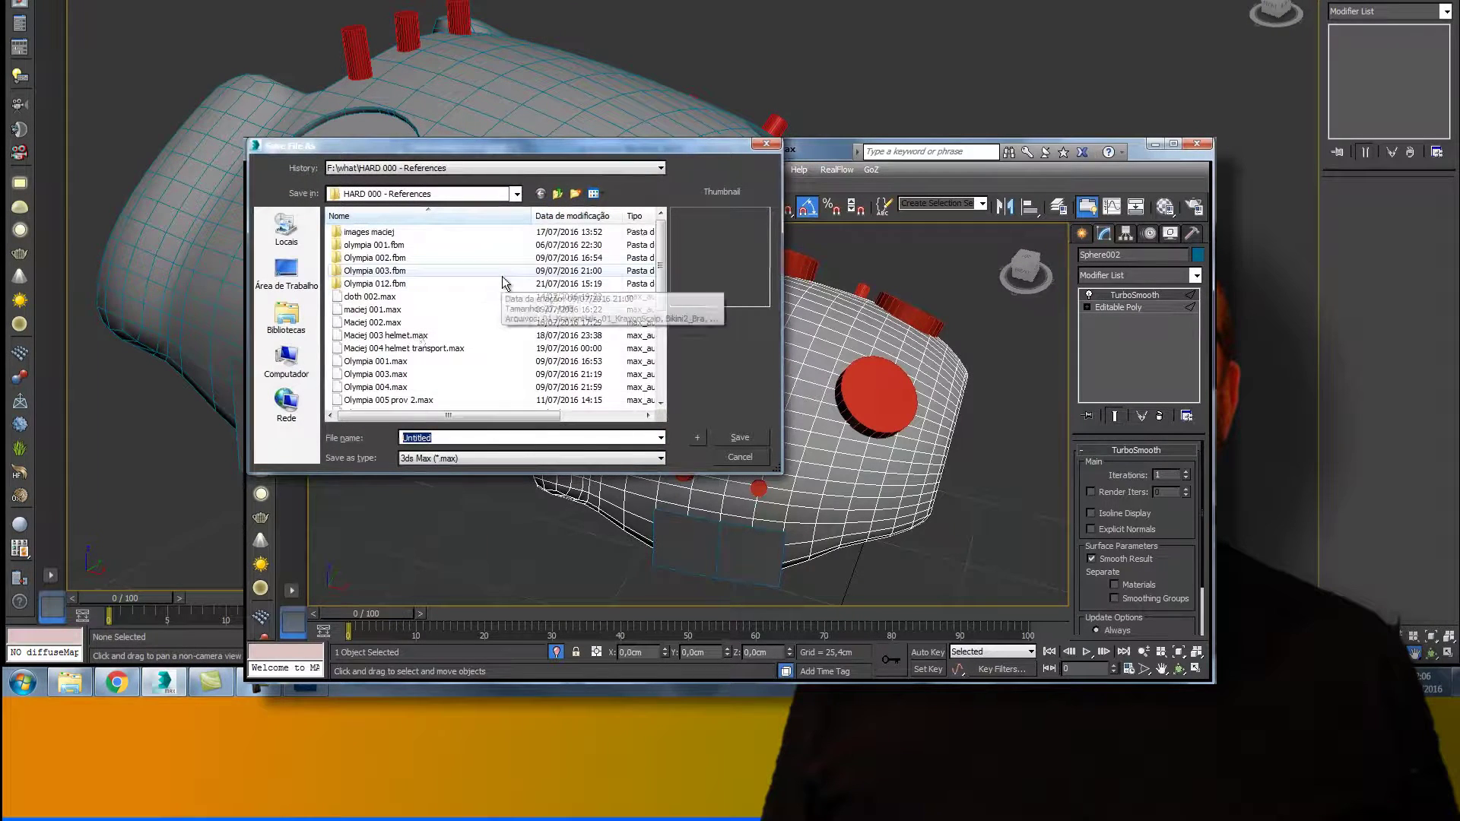
scroll(570, 397, "down", 2)
scroll(578, 399, "down", 2)
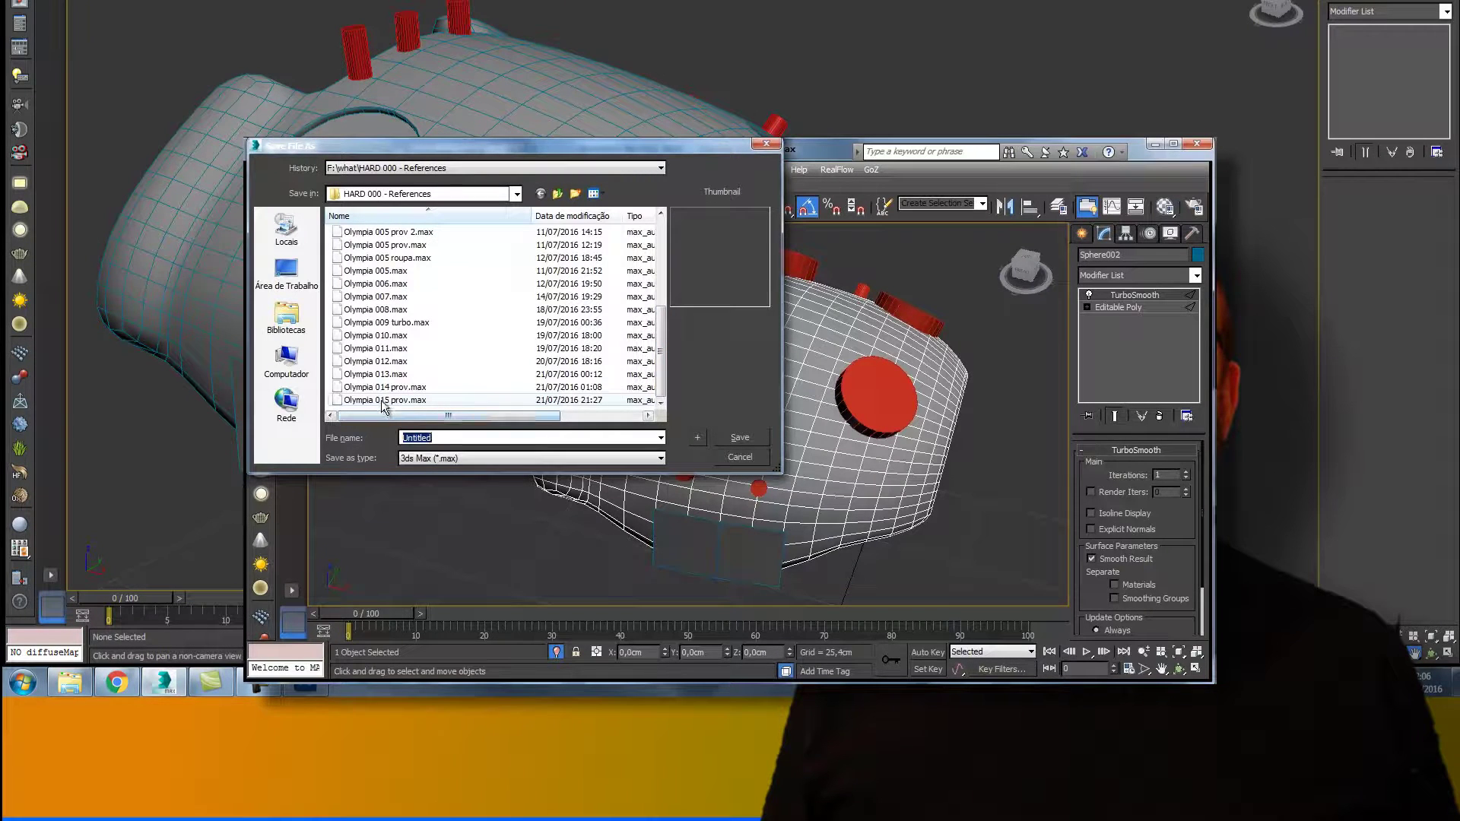
left_click(386, 400)
double_click(458, 438)
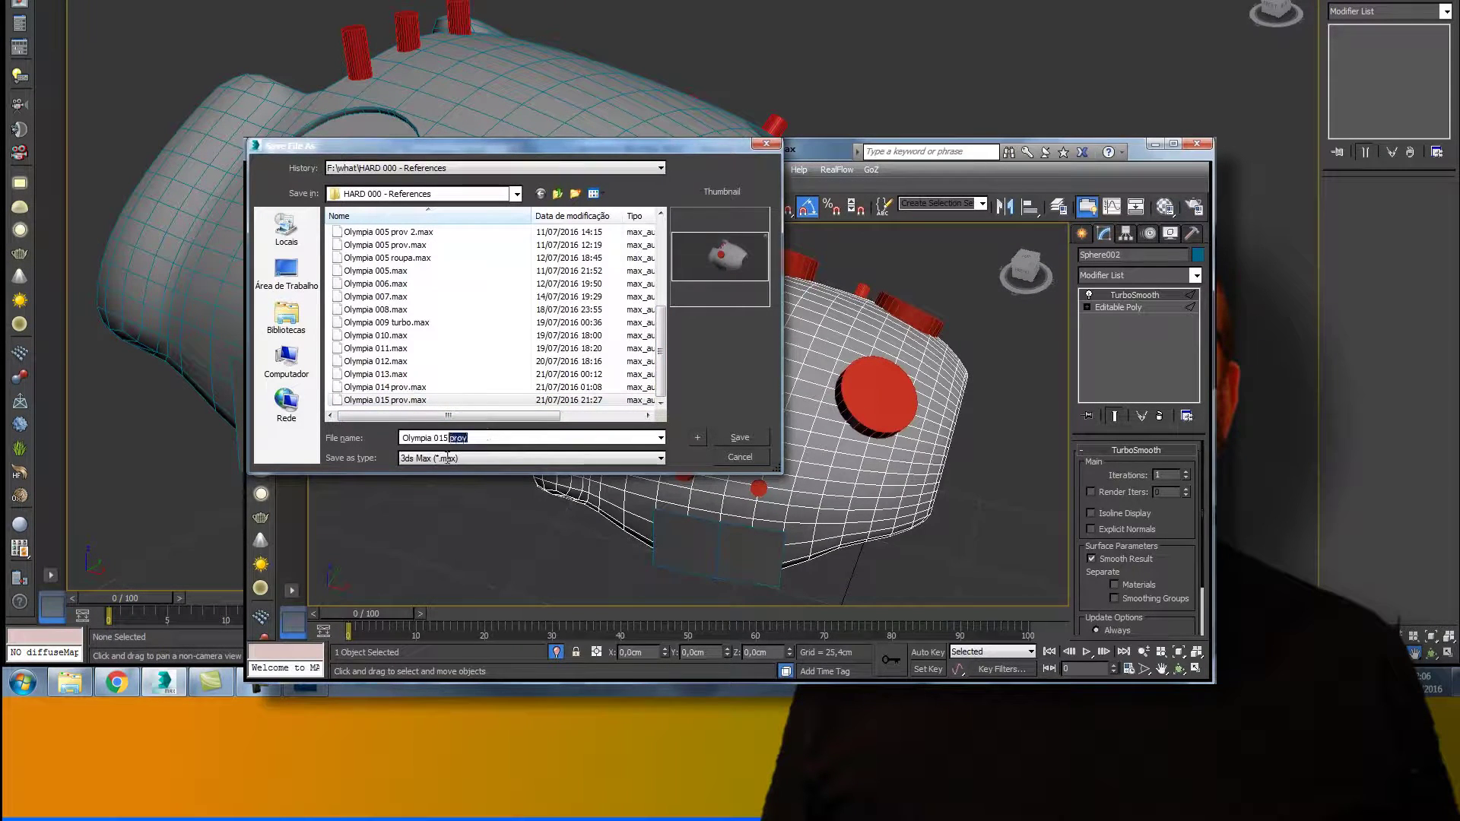
key("BackSpace")
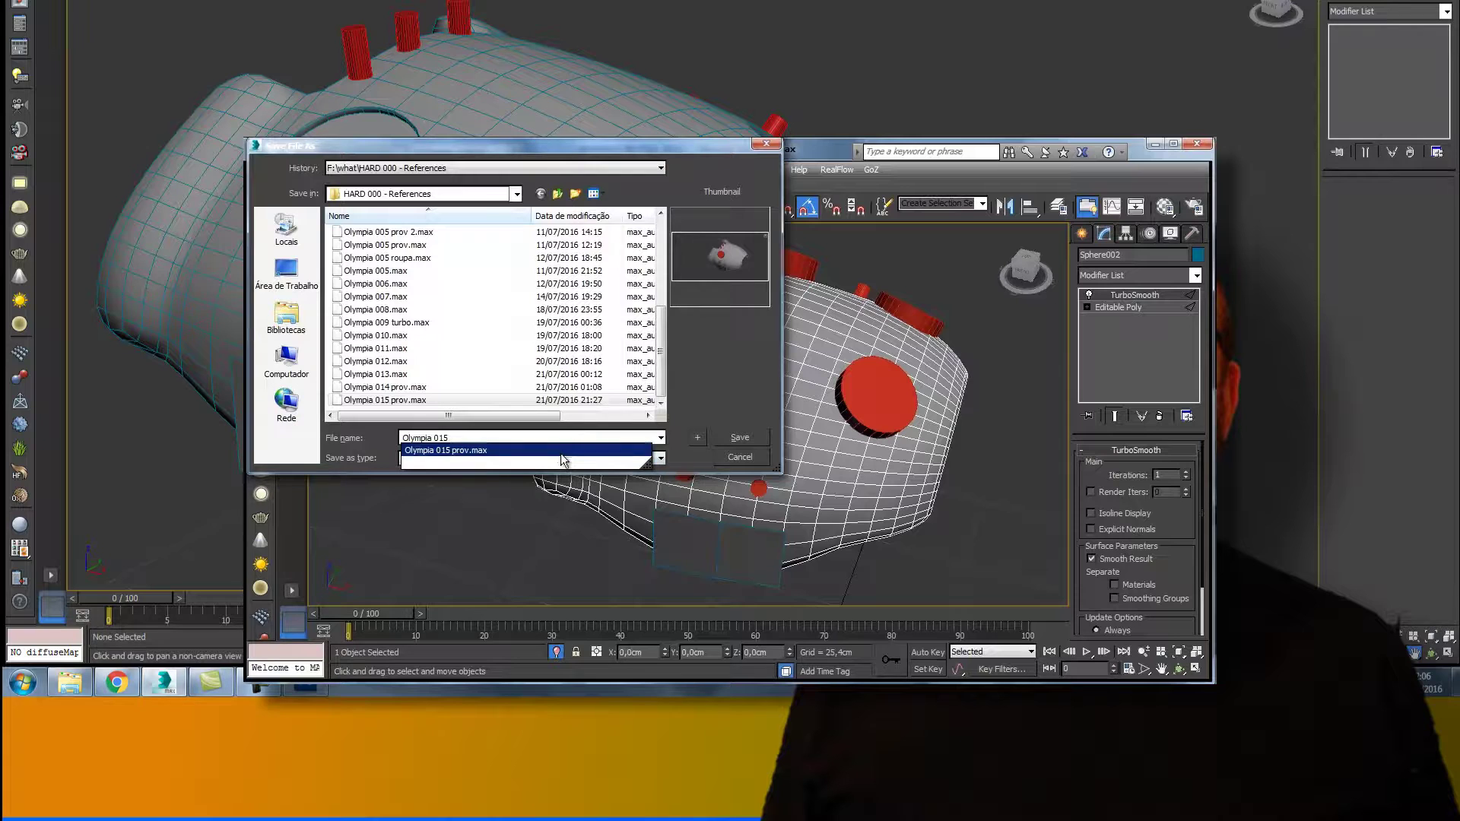
type(" ombreira")
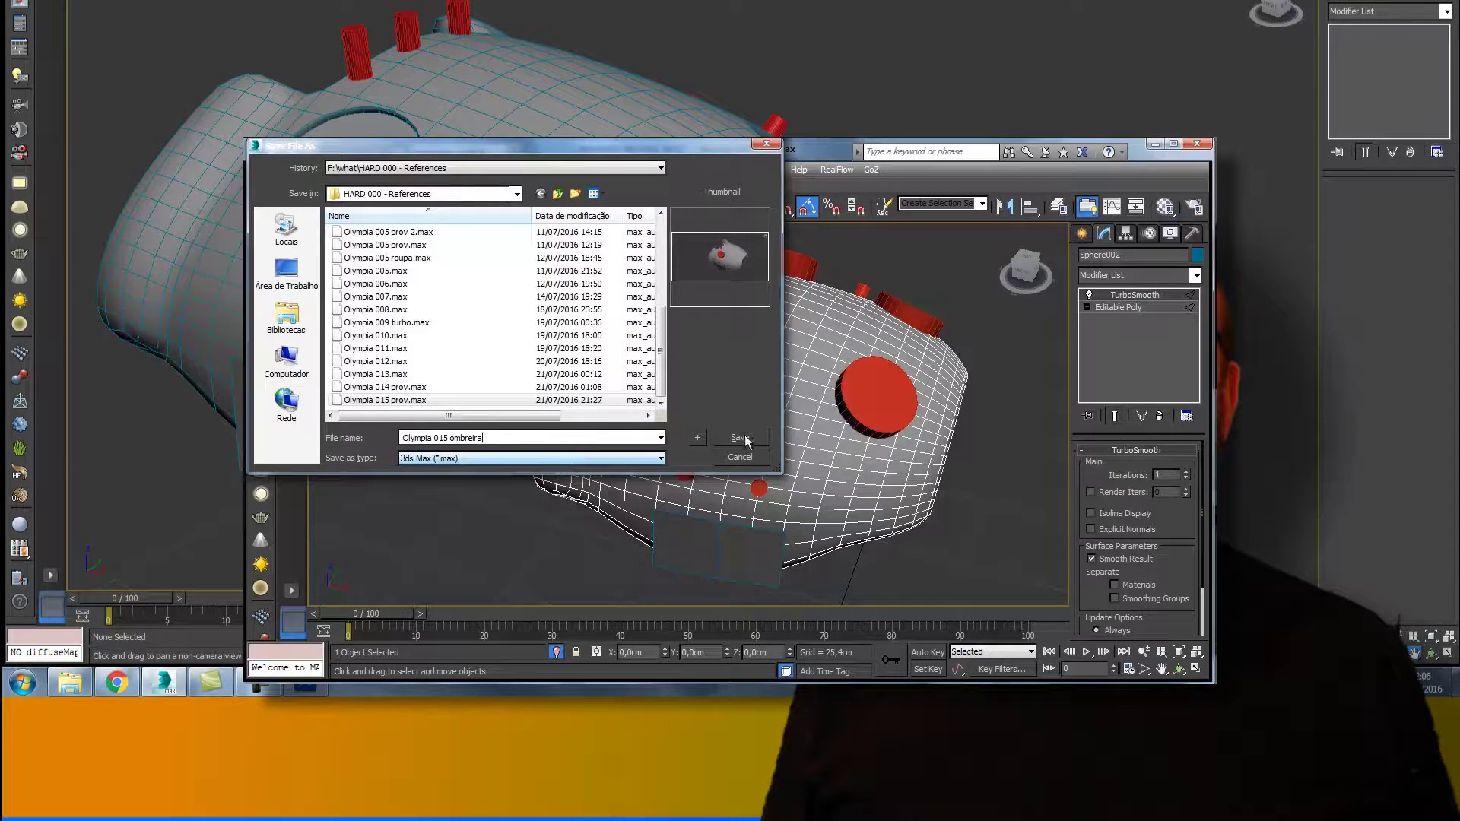
left_click(738, 437)
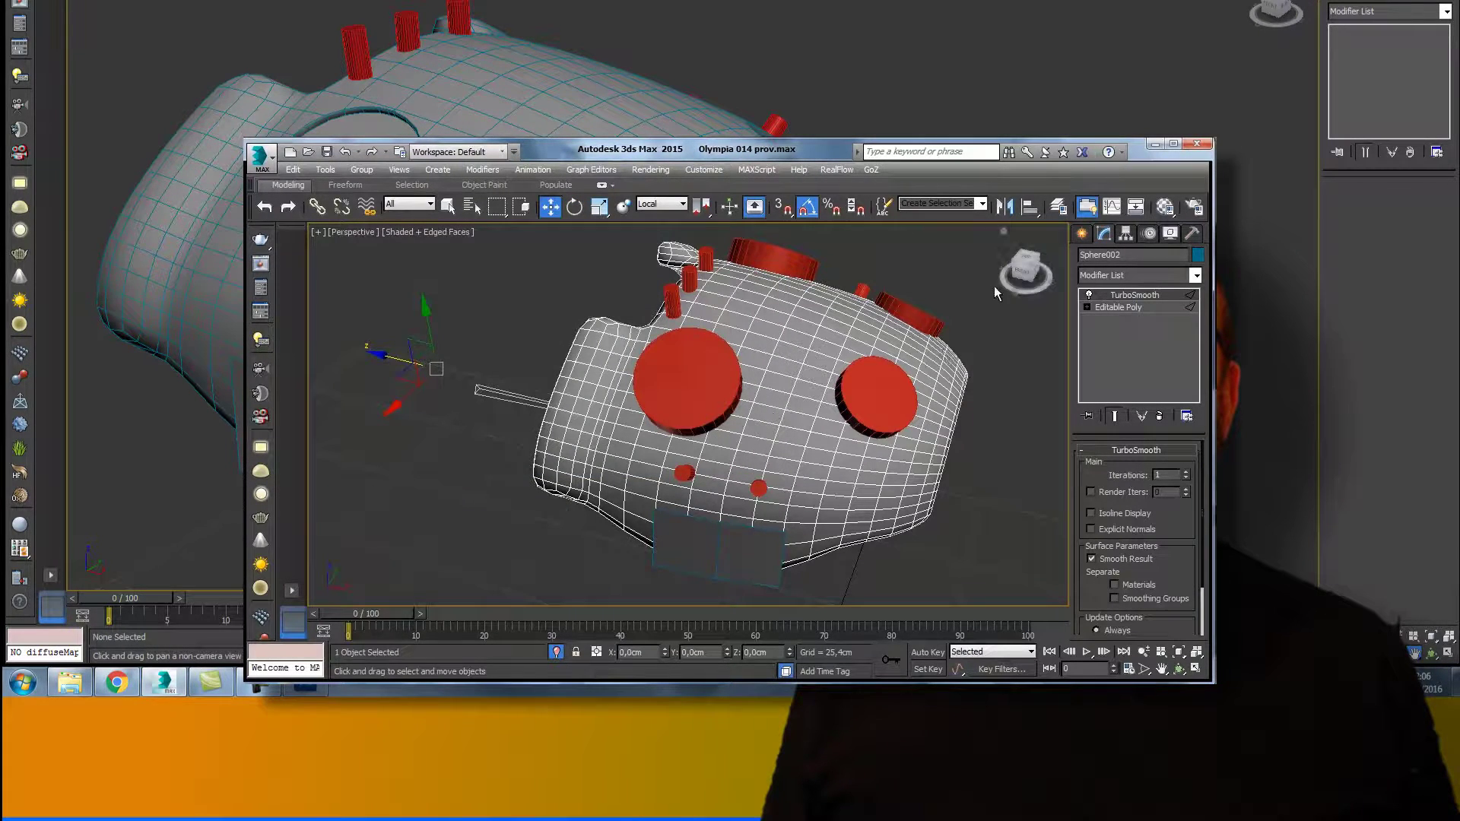
Step: Frame the helmet and select the two top red cylinders and two red discs
left_click_drag(1028, 278, 1018, 286)
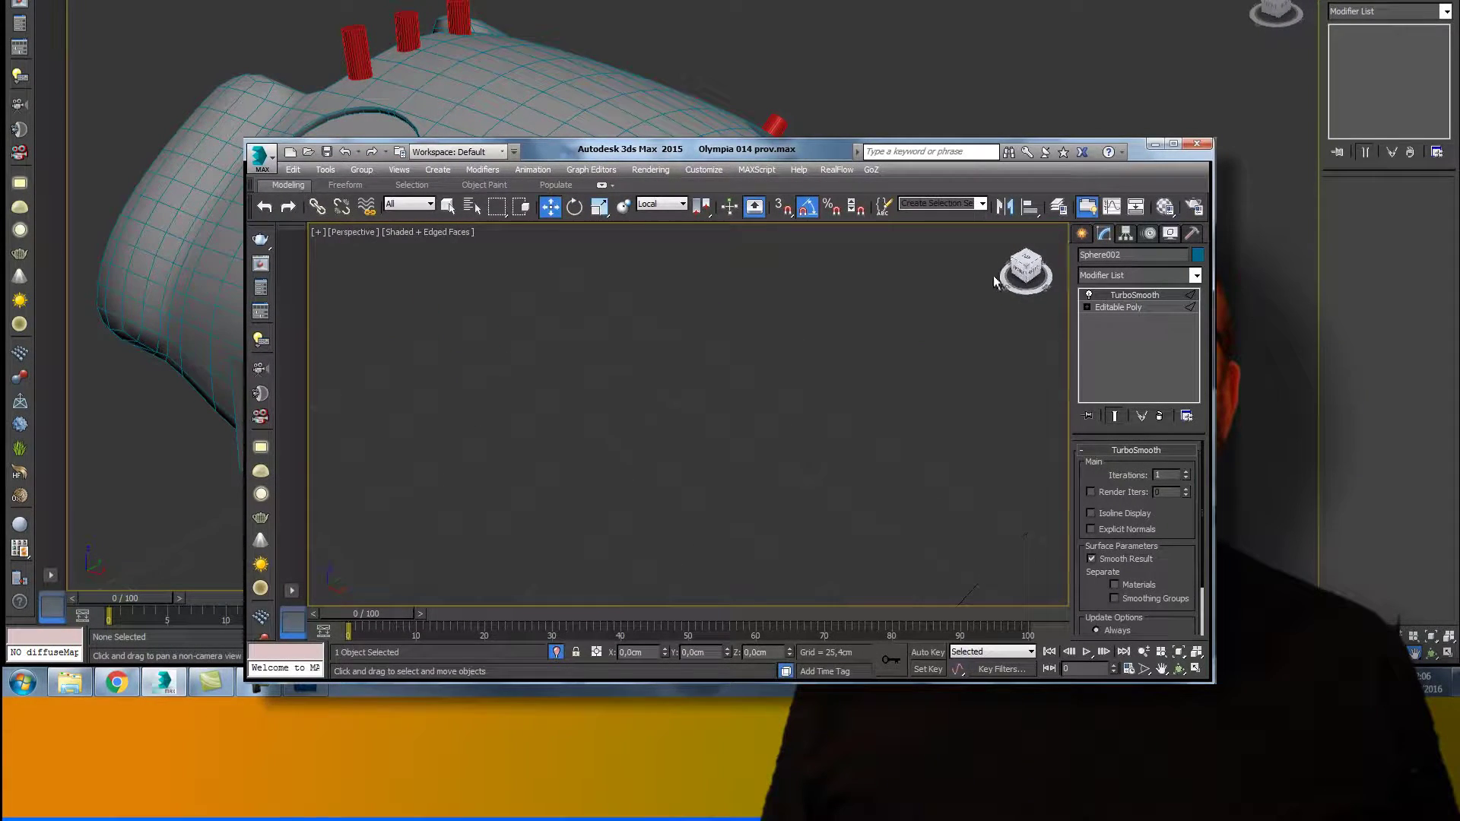
left_click(1195, 654)
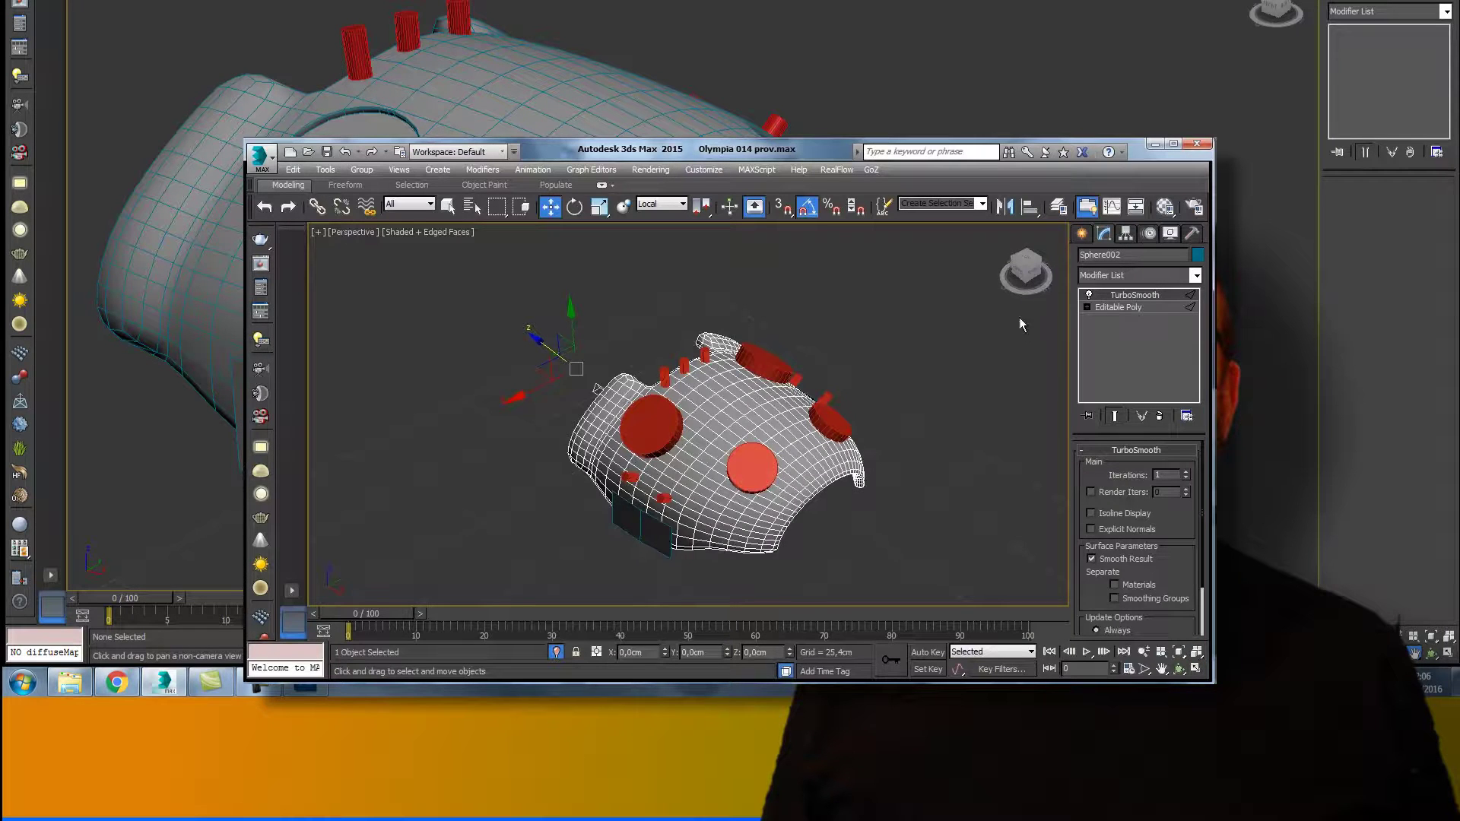
left_click(1179, 669)
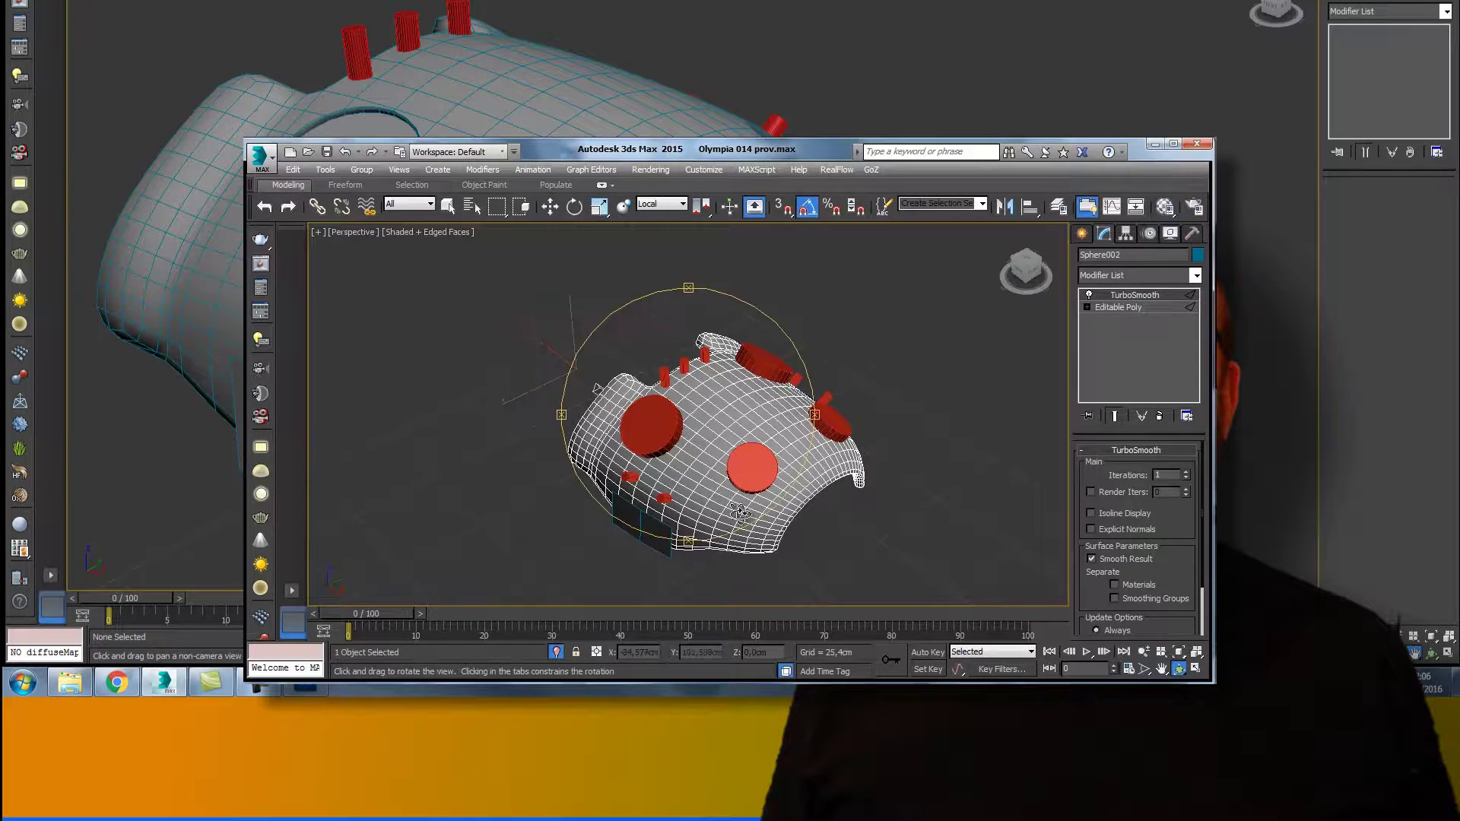
mouse_move(726, 400)
left_mouse_down()
mouse_move(789, 428)
mouse_move(680, 248)
left_mouse_up()
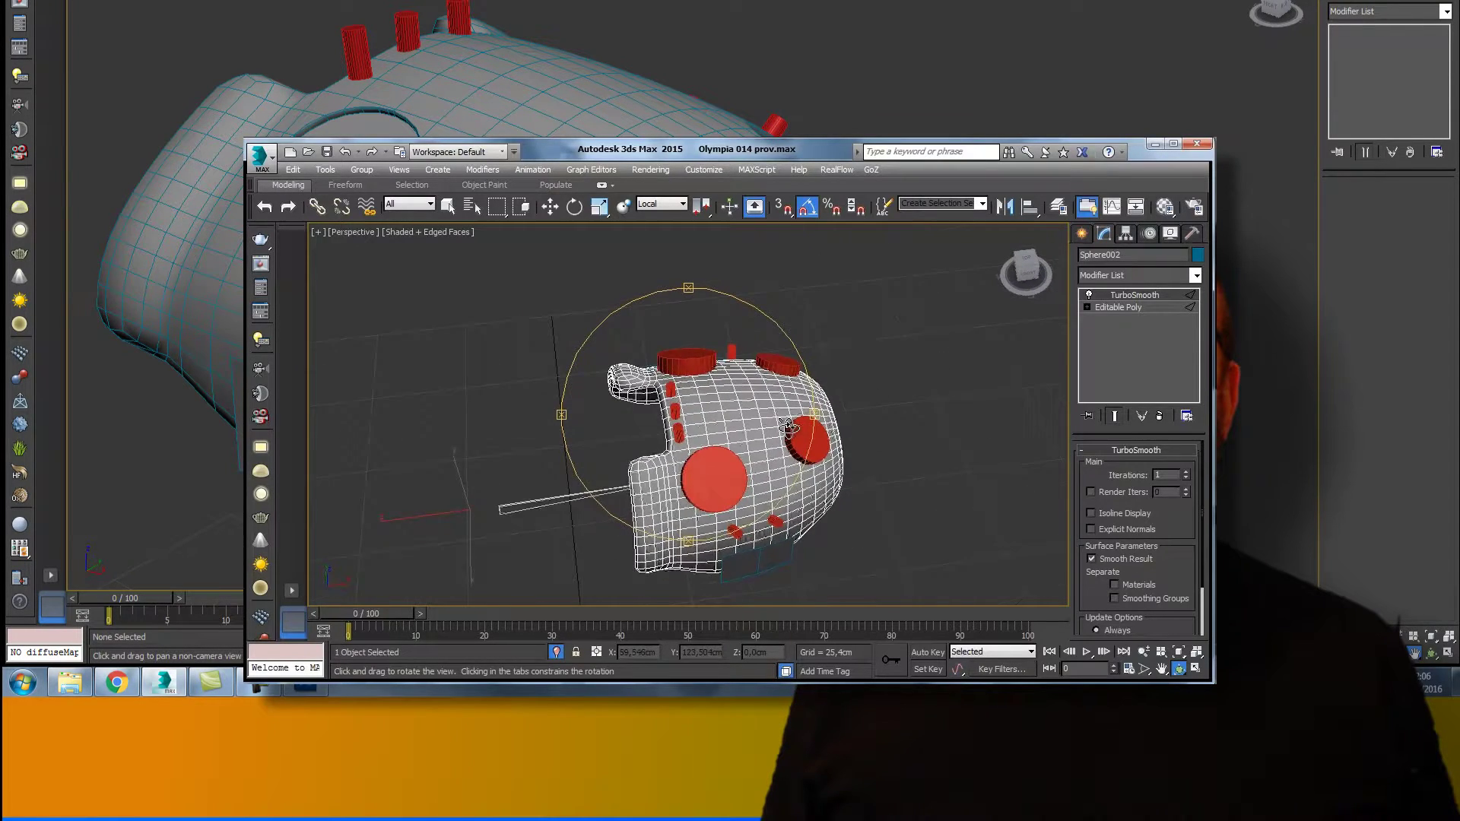
left_click(550, 207)
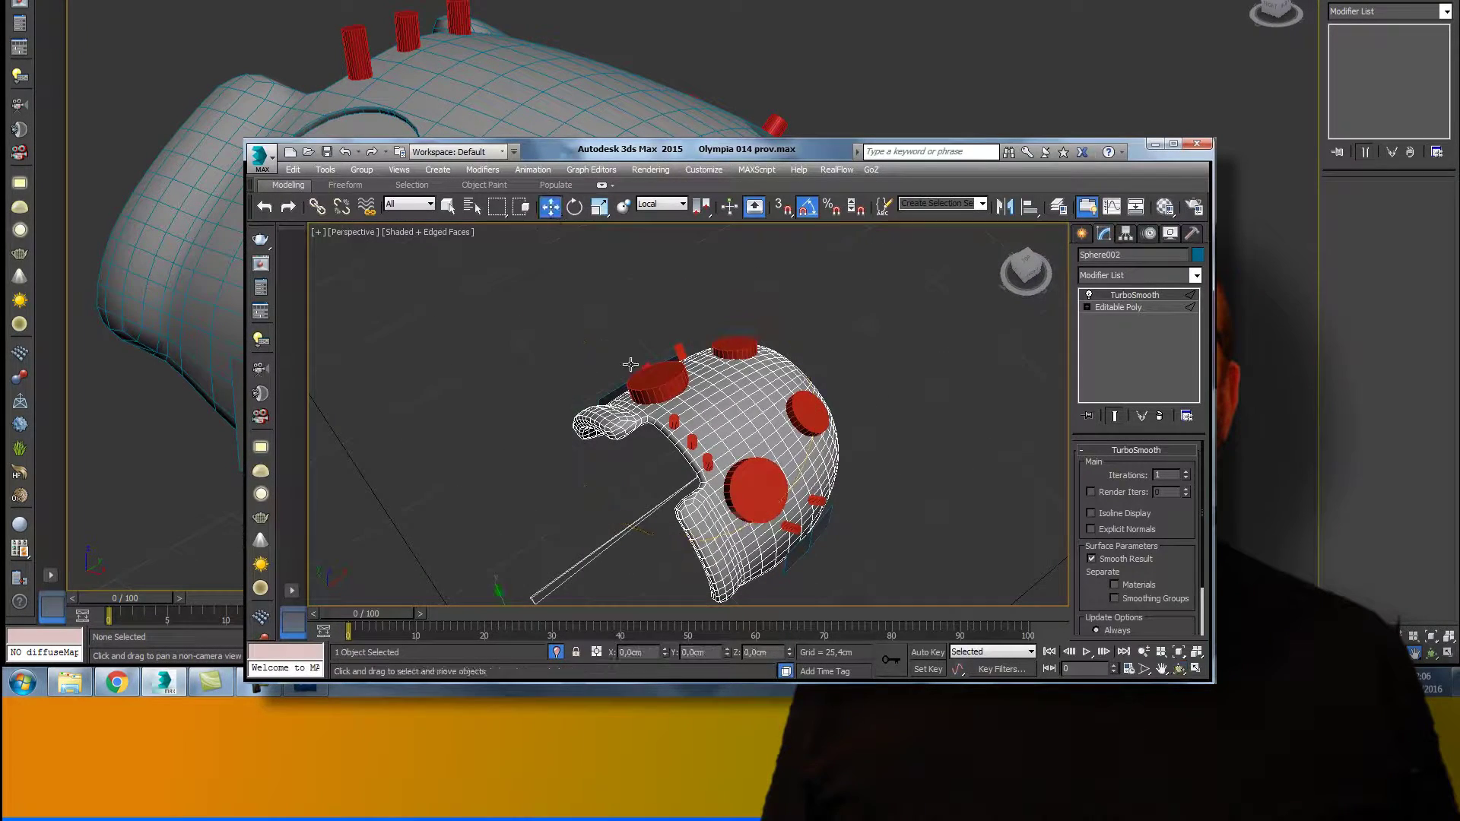
left_click(659, 381)
left_click(735, 348, "ctrl")
left_click(805, 431, "ctrl")
left_click(764, 507, "ctrl")
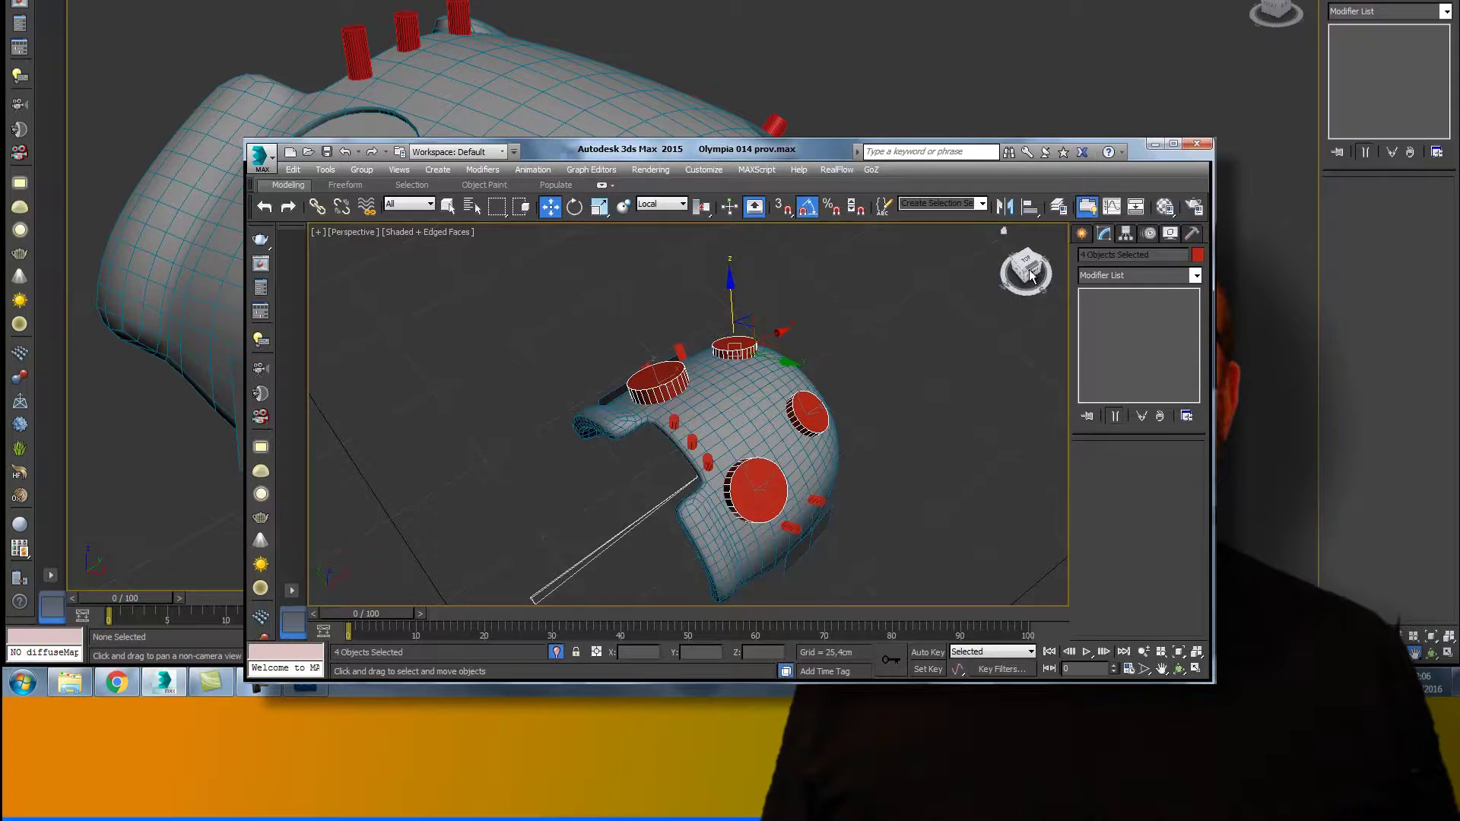
left_click(1024, 267)
Step: Clone the four red pieces as instances, starting with Circle015
right_click(879, 335)
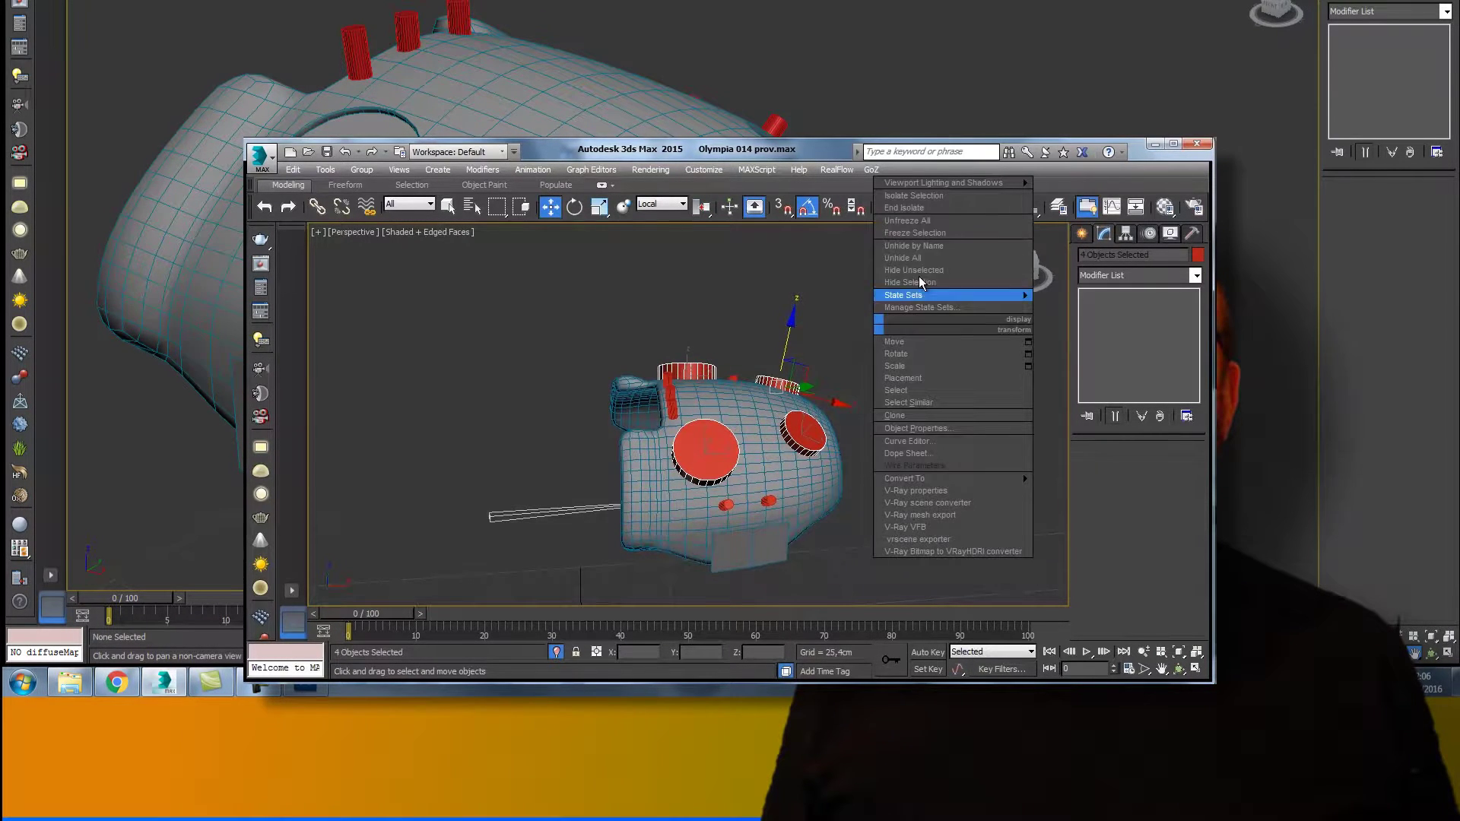
left_click(926, 421)
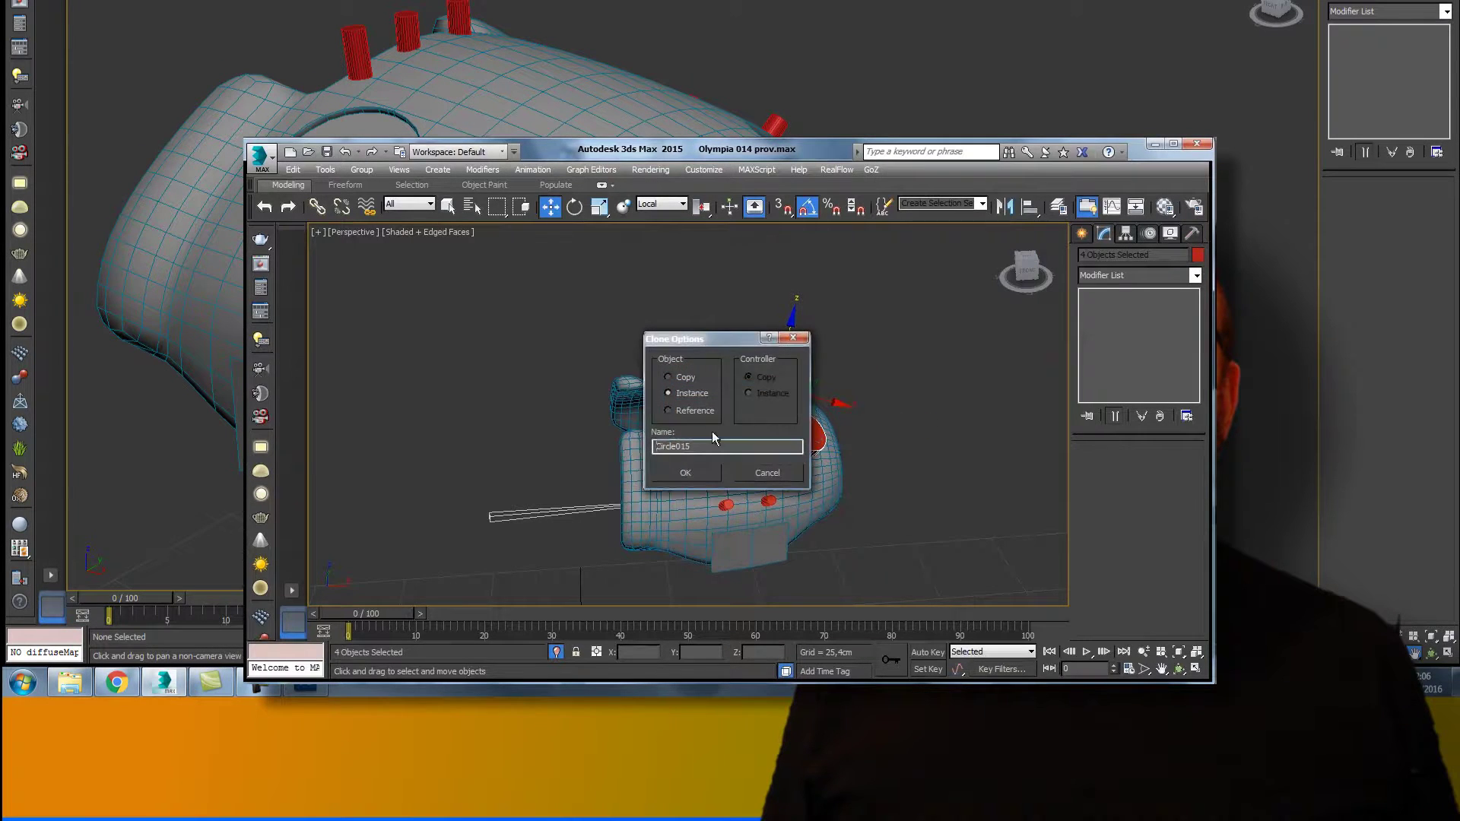
left_click(687, 472)
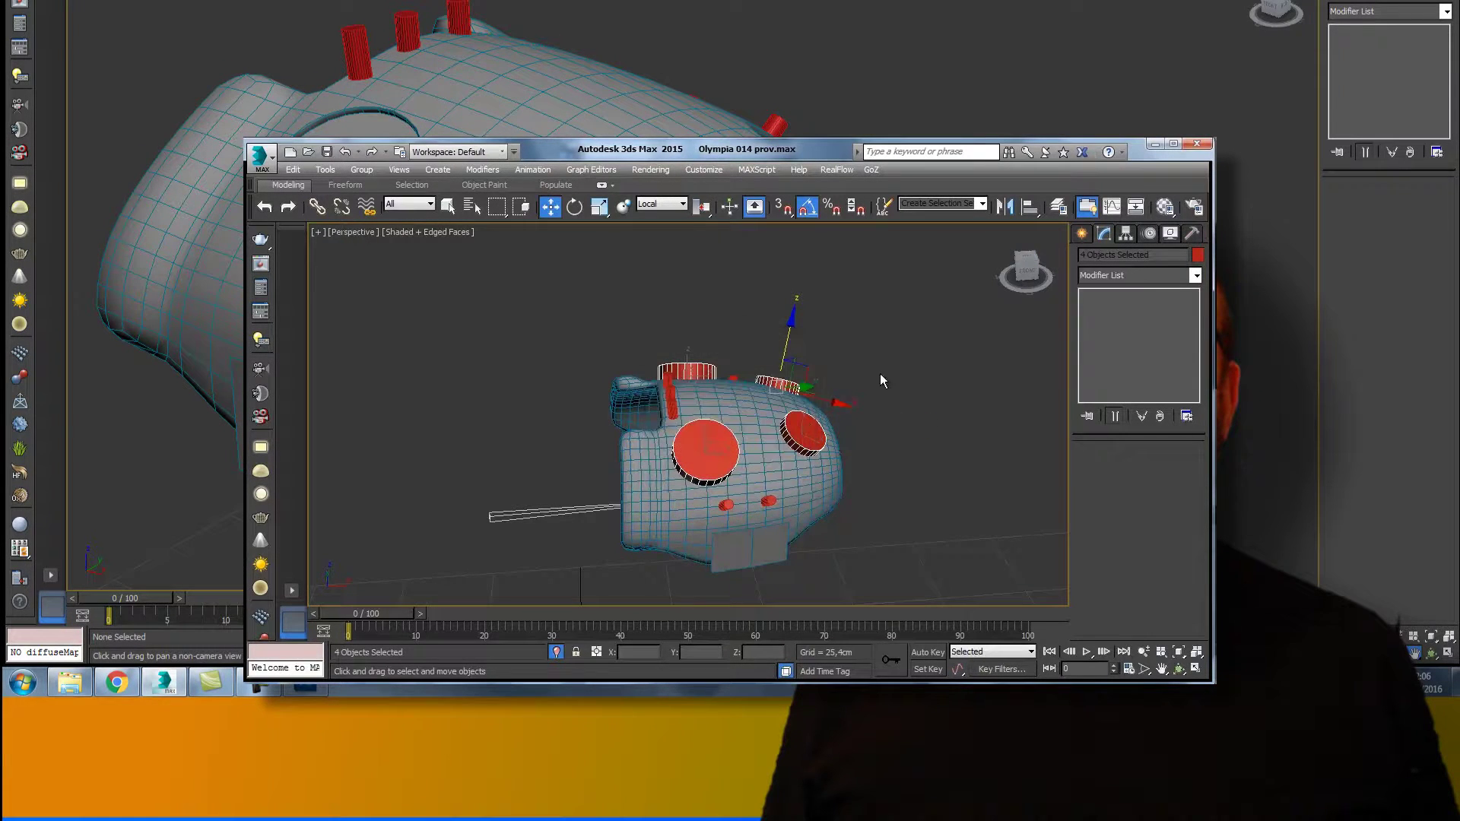
right_click(866, 286)
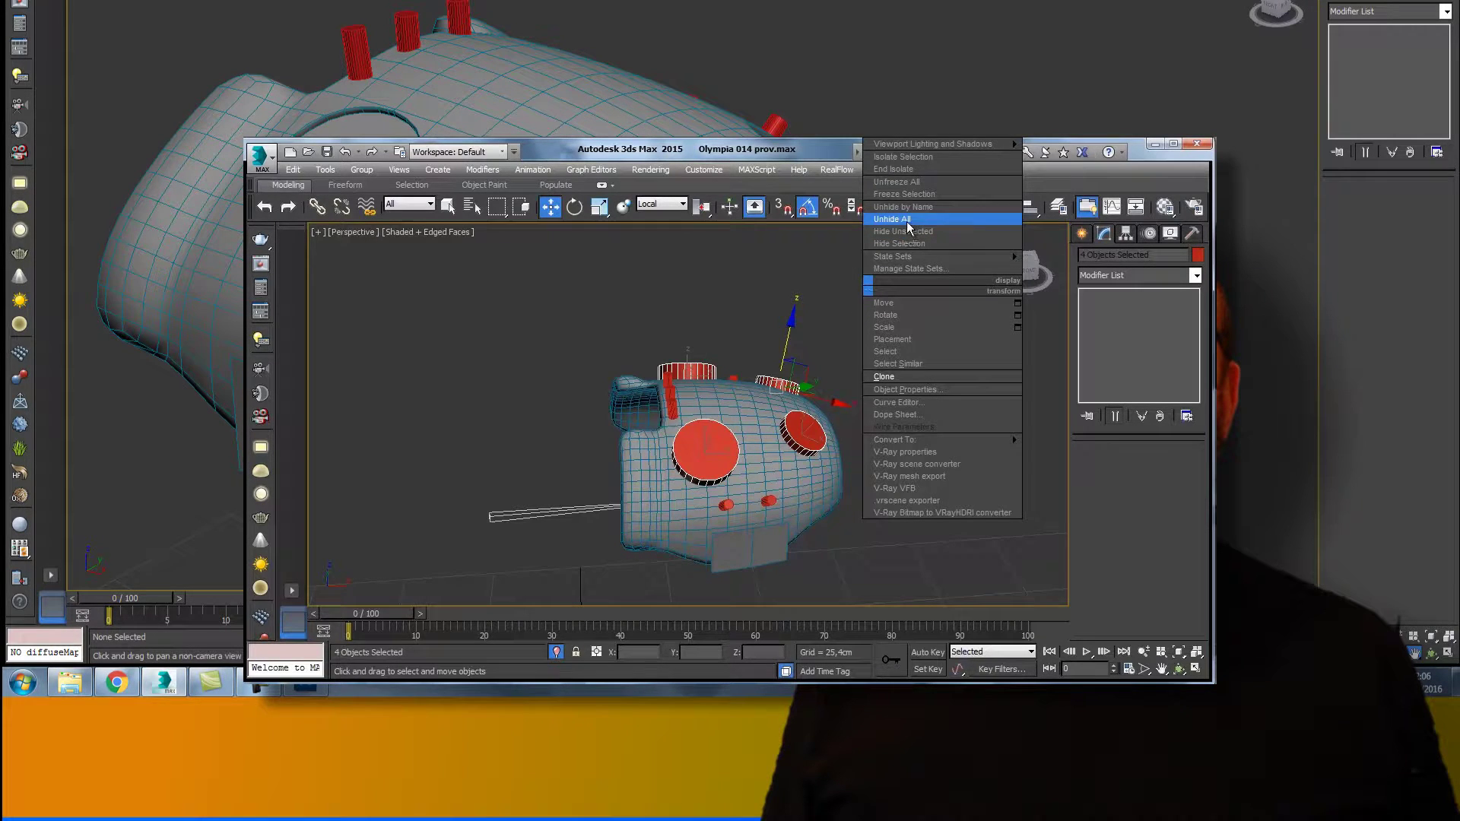
Step: Hide the instanced cutter copies and collapse Sphere002 to Editable Poly
left_click(902, 244)
left_click(749, 418)
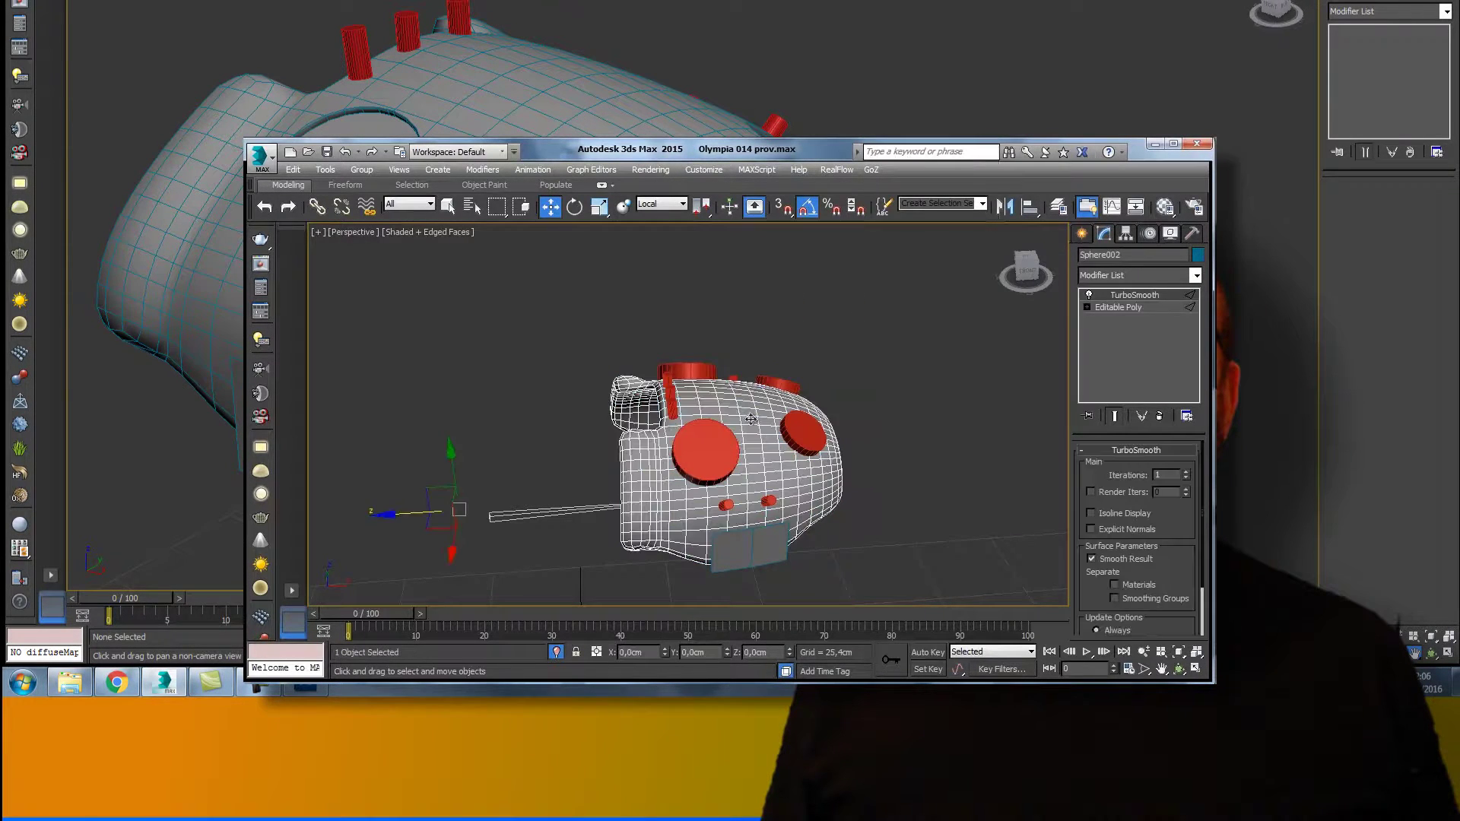
right_click(1111, 306)
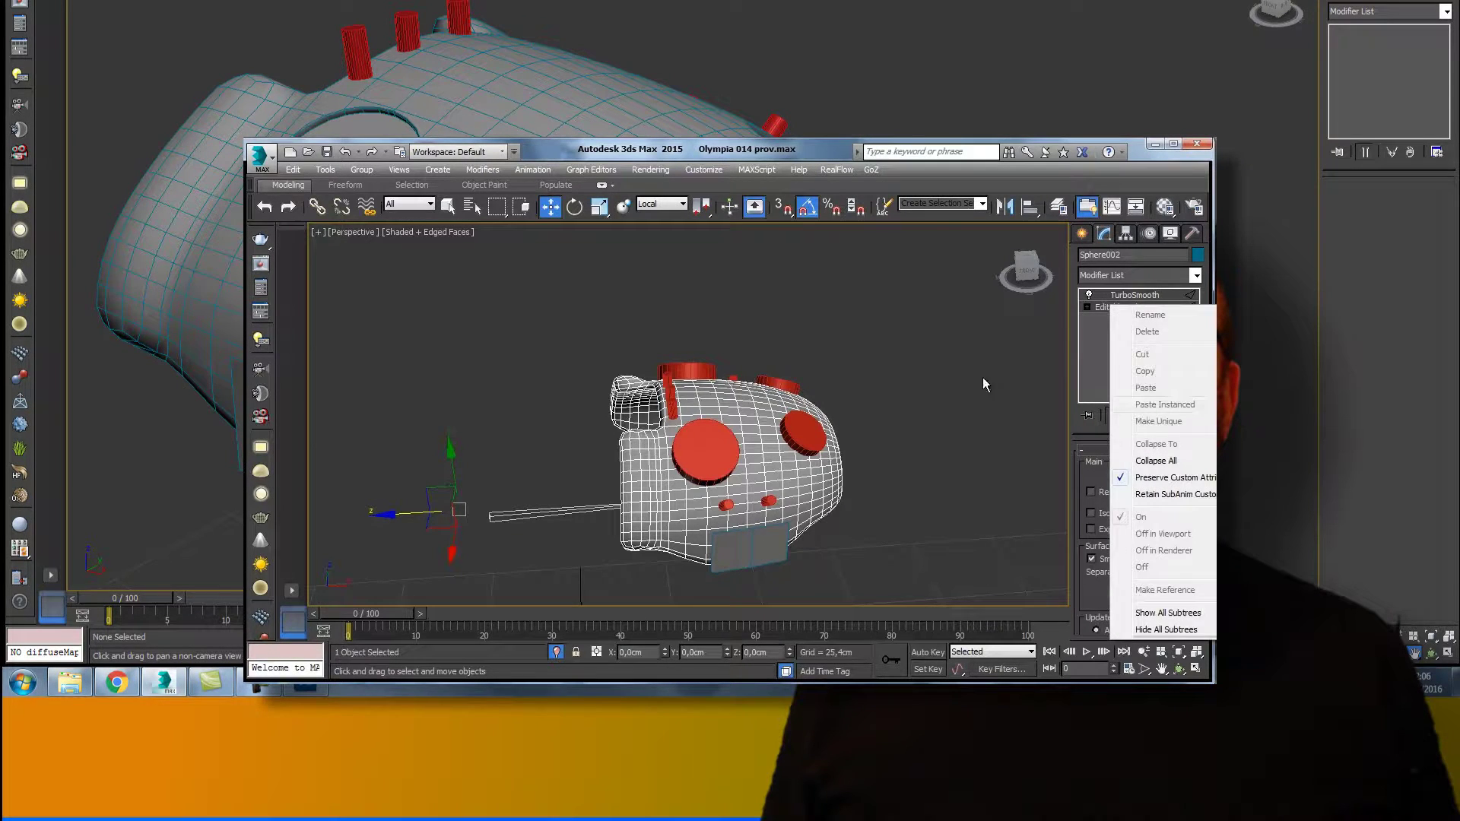
left_click(851, 398)
left_click(761, 464)
right_click(945, 323)
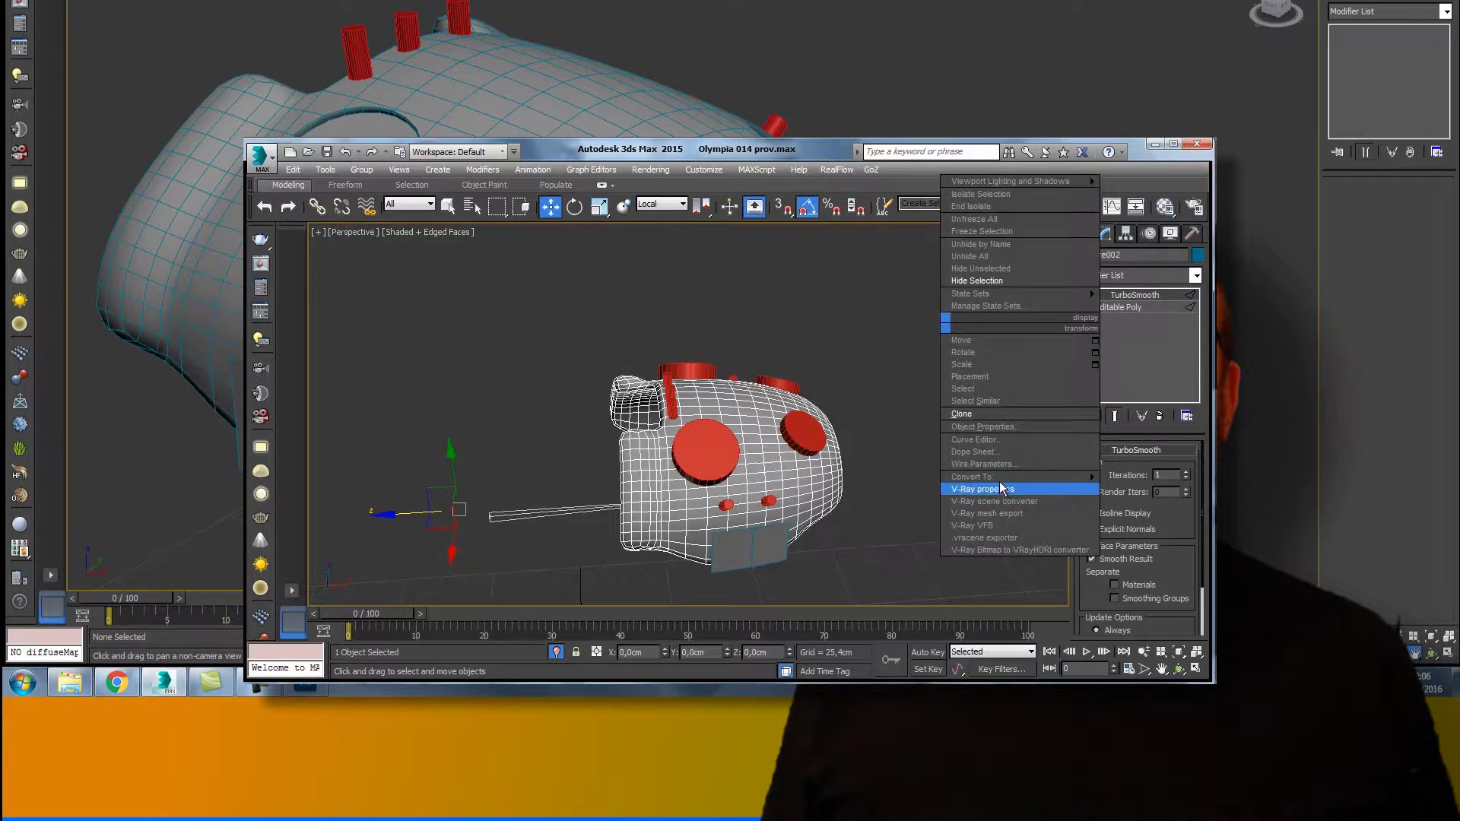
left_click(1141, 489)
Step: Browse the Modifier List and close it without adding a modifier
left_click(1195, 276)
left_click(1032, 281)
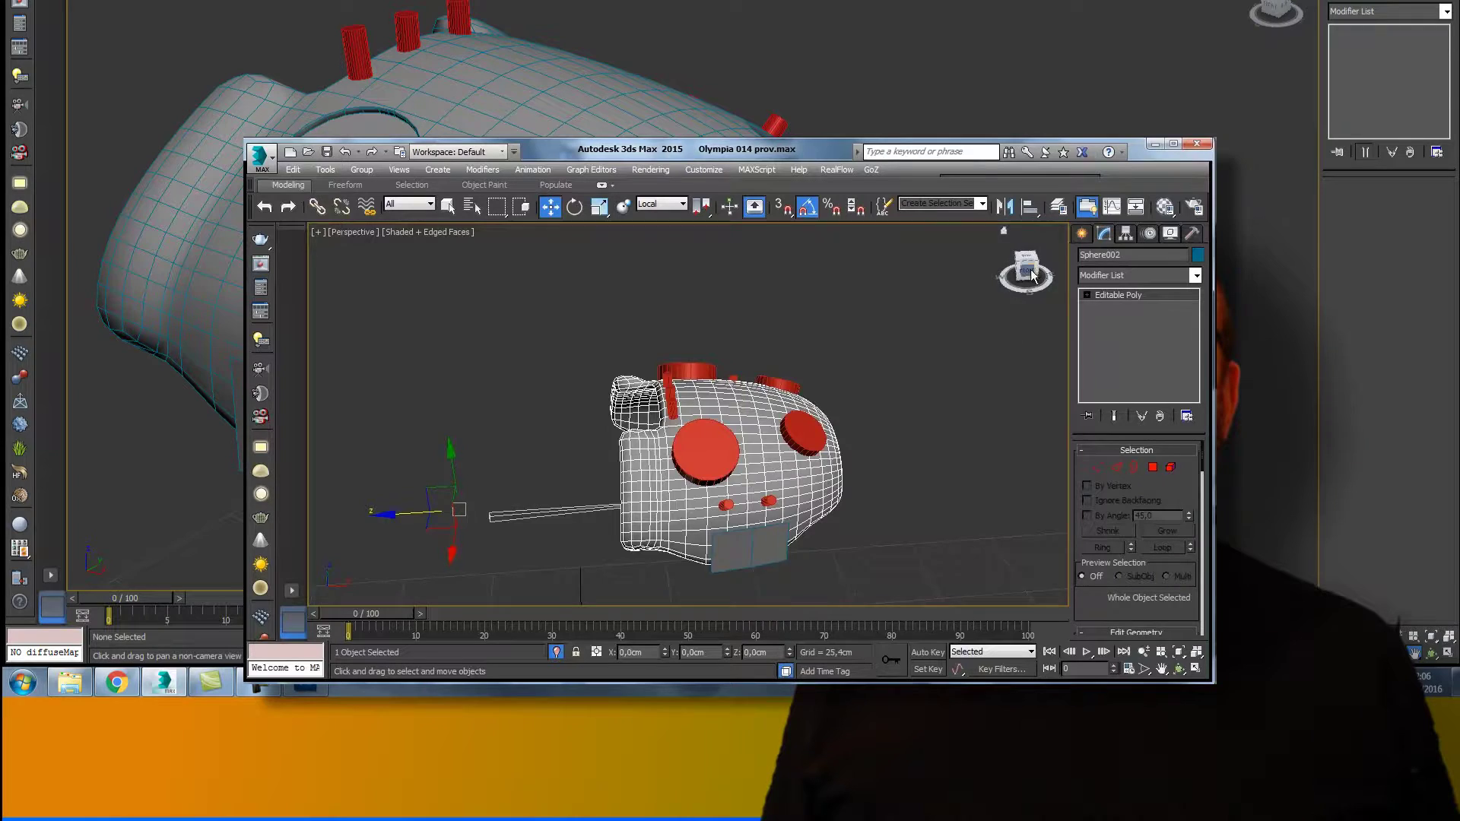
left_click_drag(1033, 281, 1028, 278)
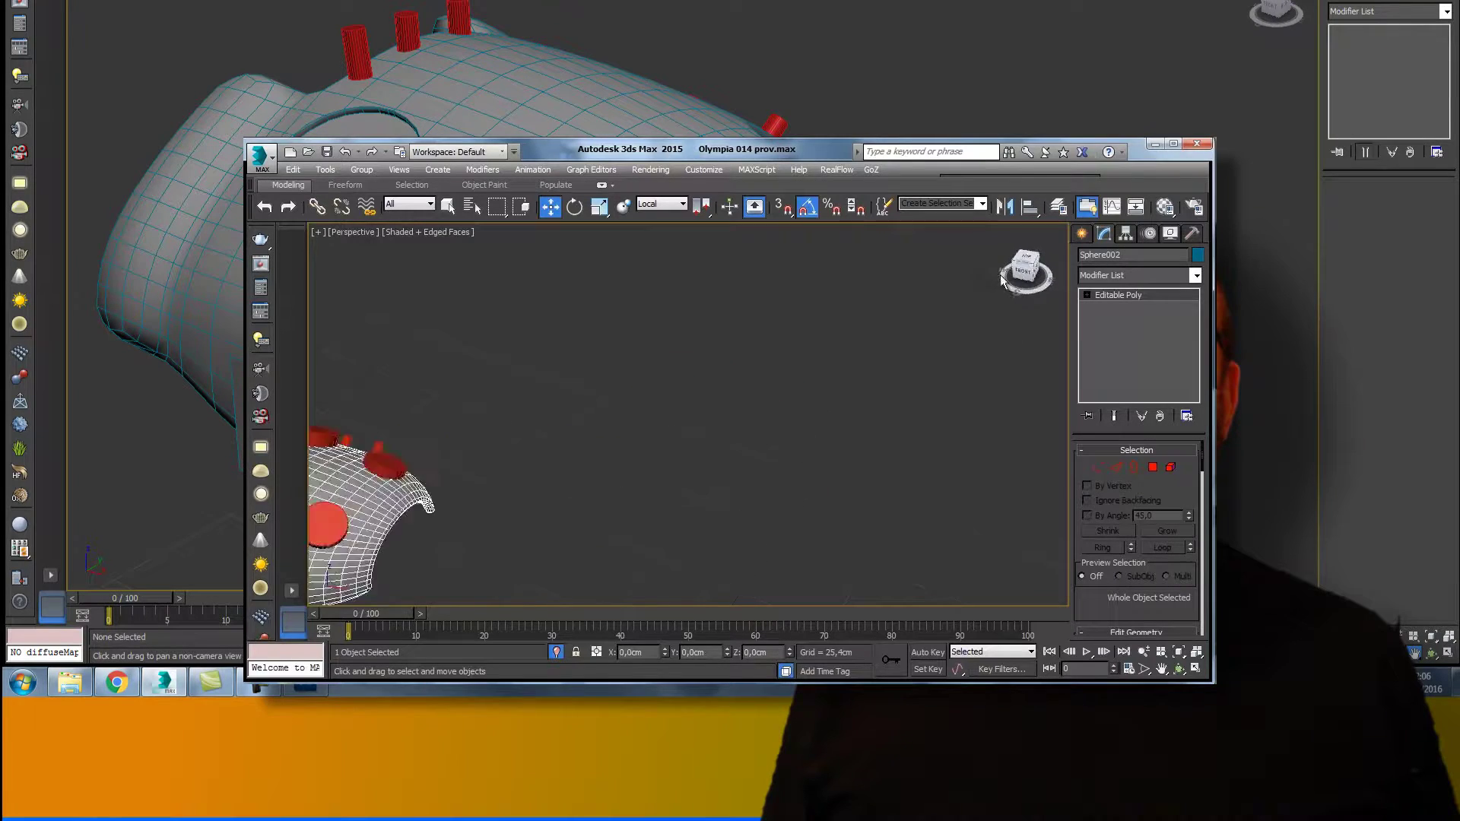
left_click(1196, 275)
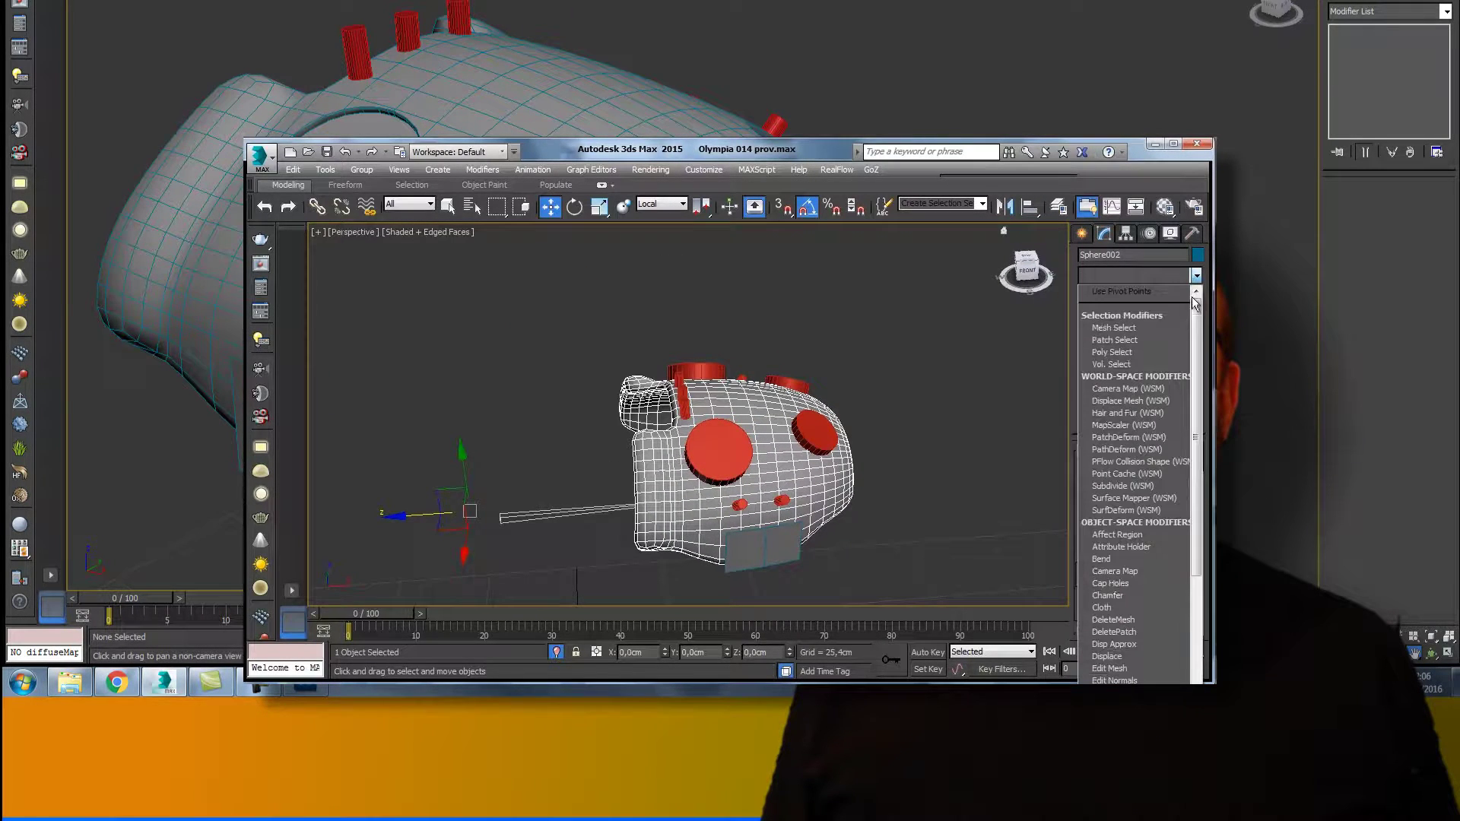
left_click_drag(1196, 328, 1194, 455)
left_click(993, 340)
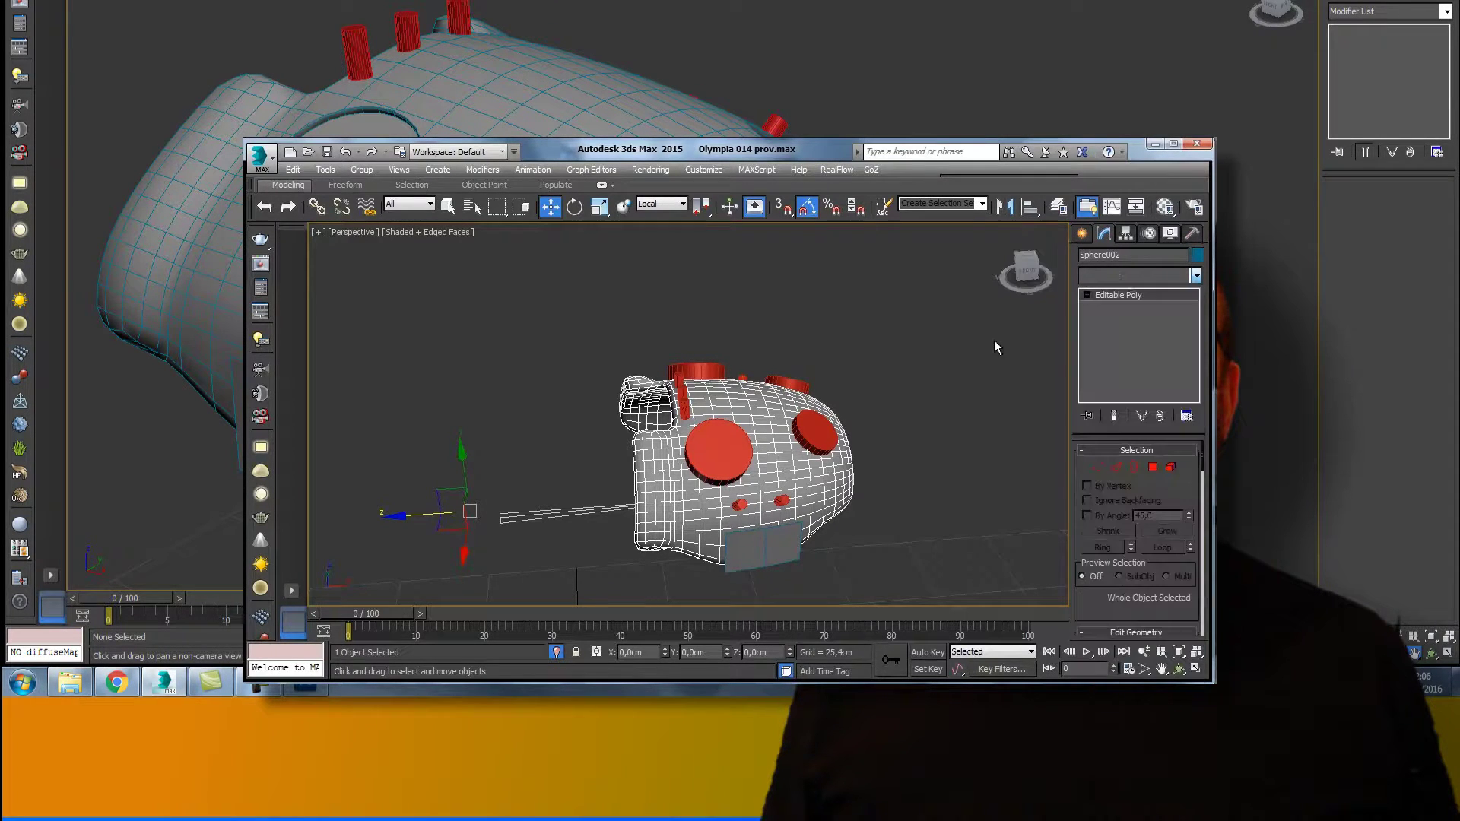
Step: Start a ProBoolean compound on the helmet body Sphere002, ready to pick cutter objects
left_click(1083, 236)
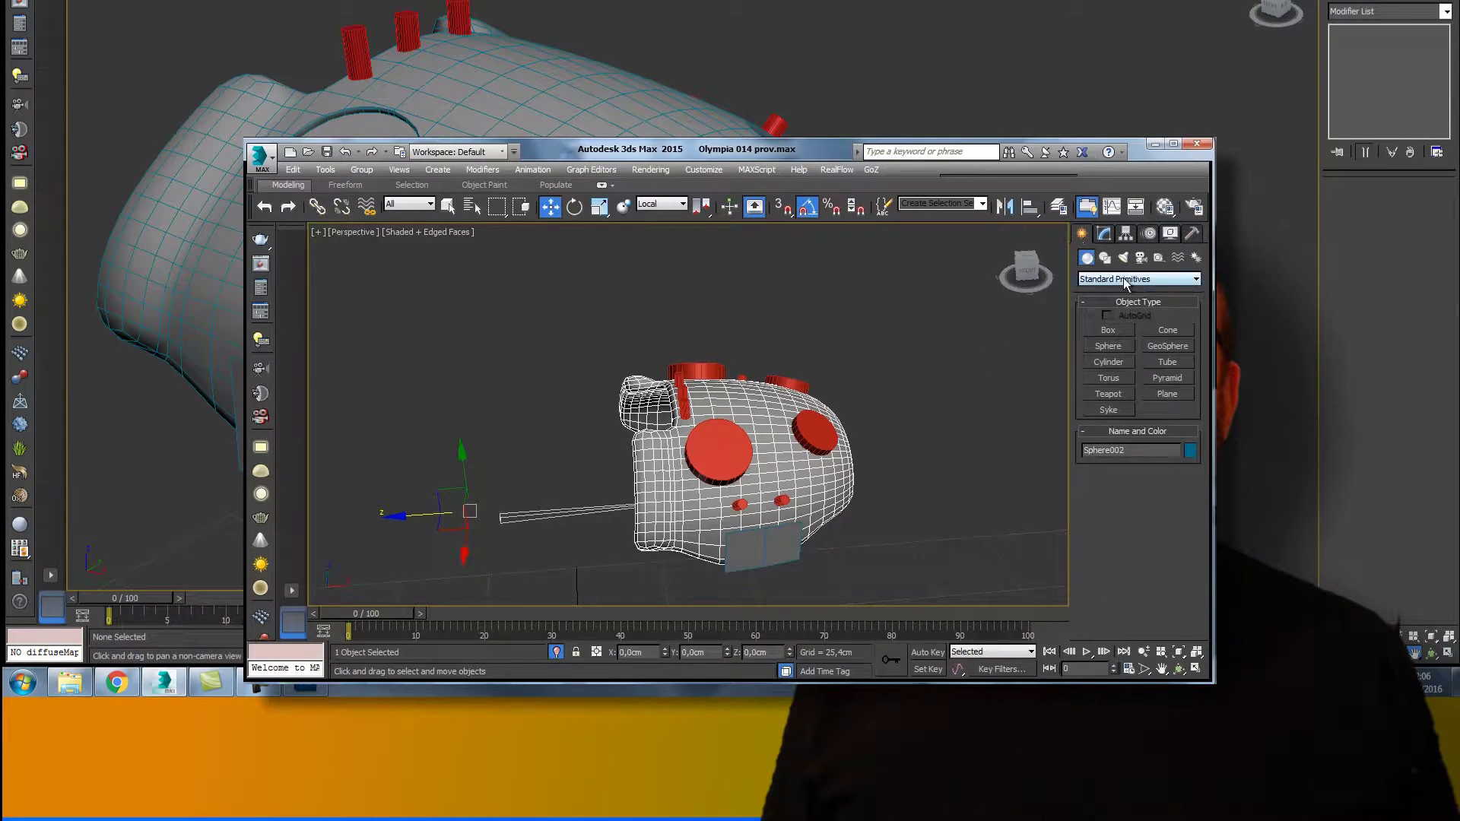
left_click(1126, 280)
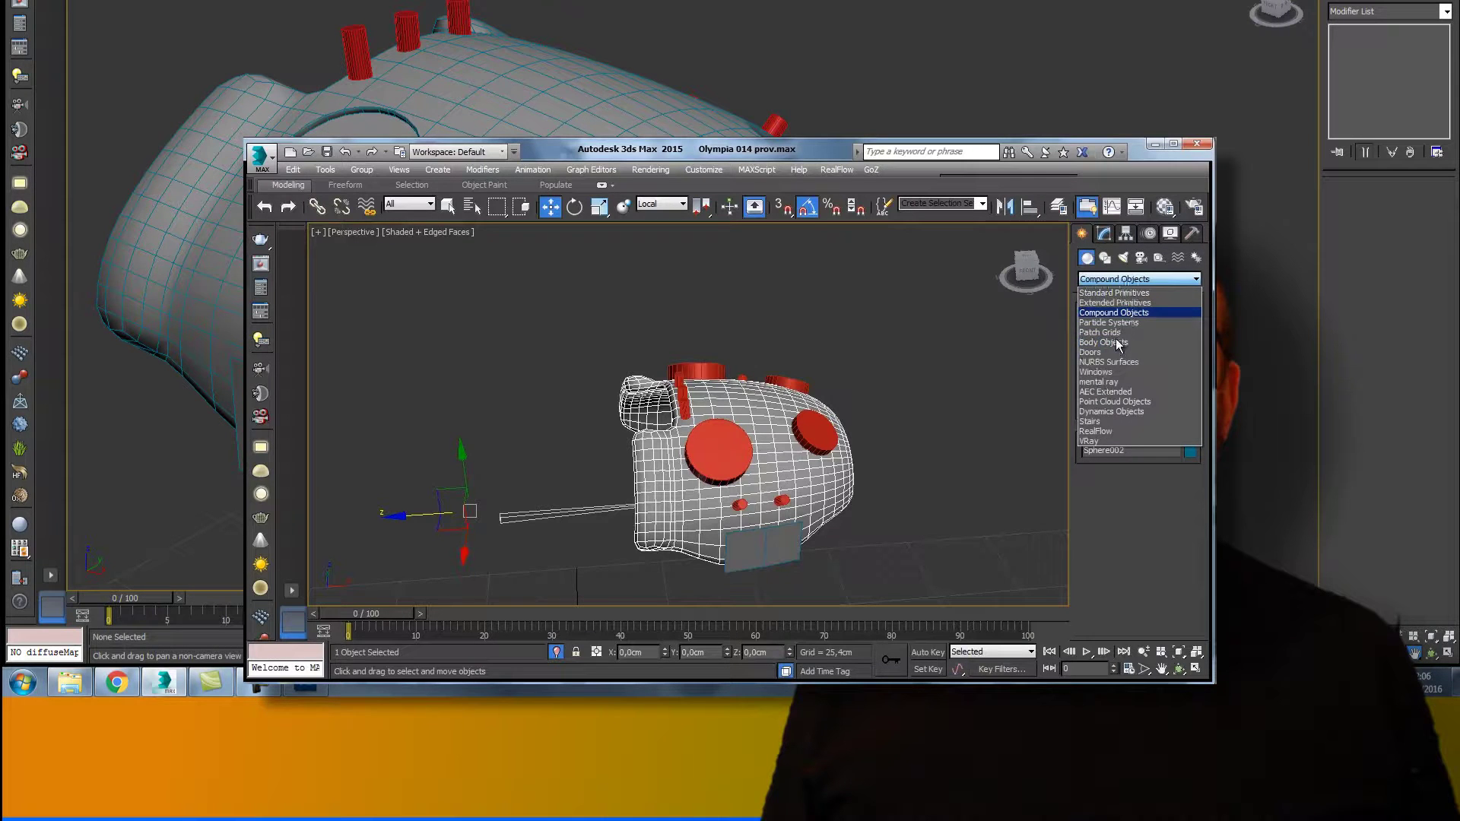
left_click(1109, 409)
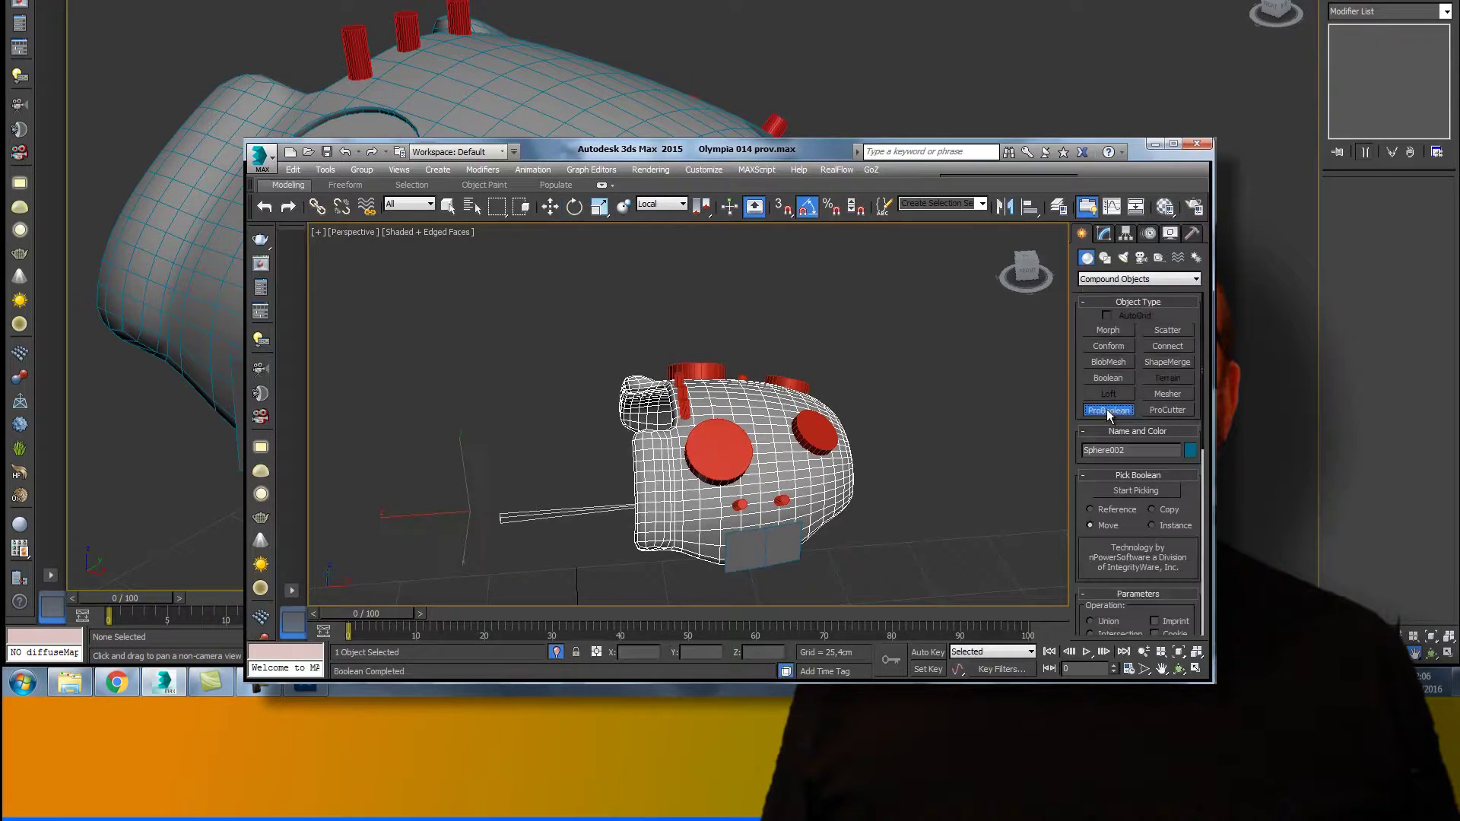
left_click(1136, 491)
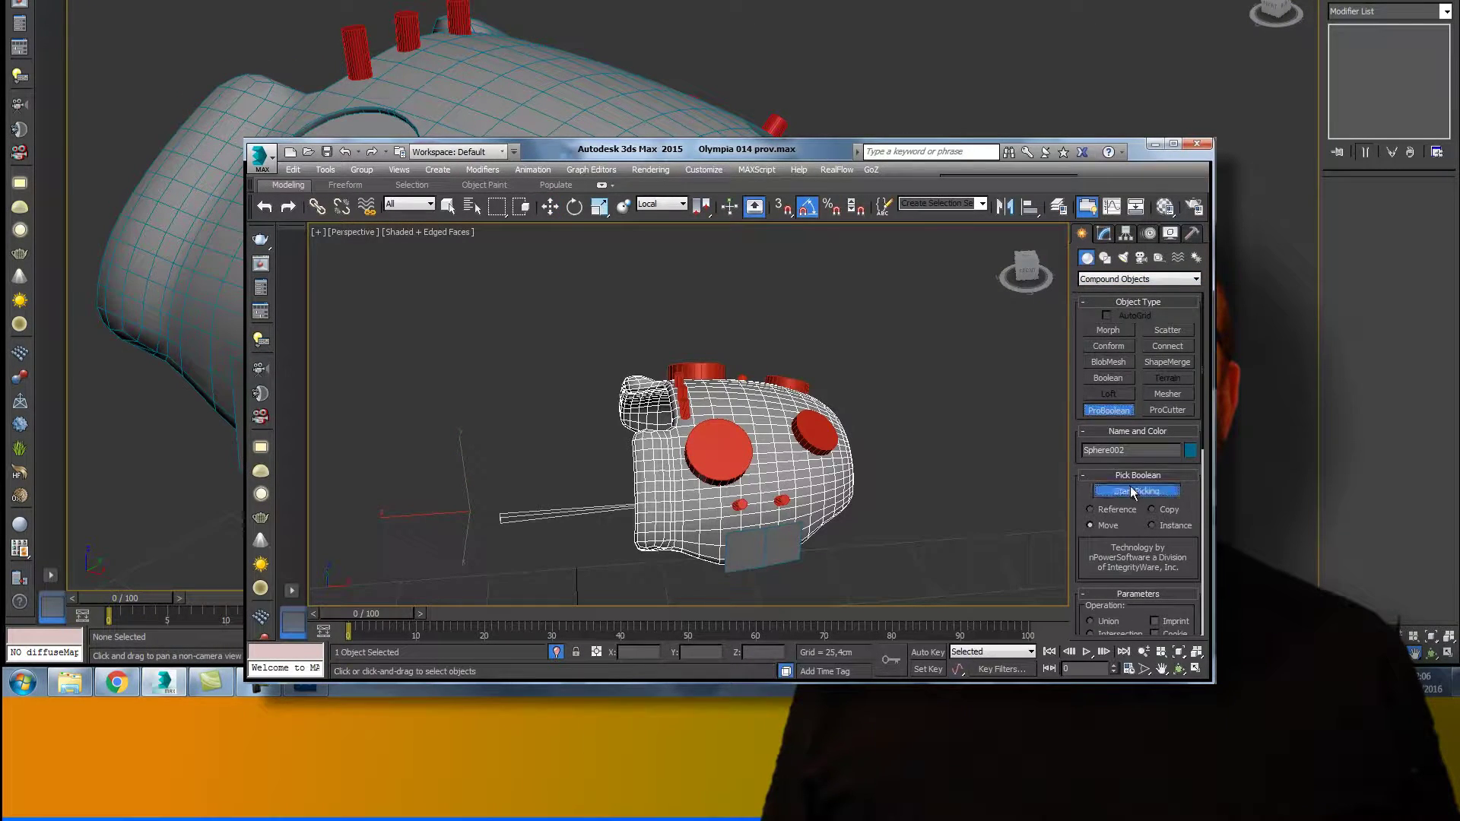
Step: Subtract the front red disc, the top red cylinders and the large right disc from the helmet
left_click(717, 453)
left_click(712, 365)
left_click(788, 381)
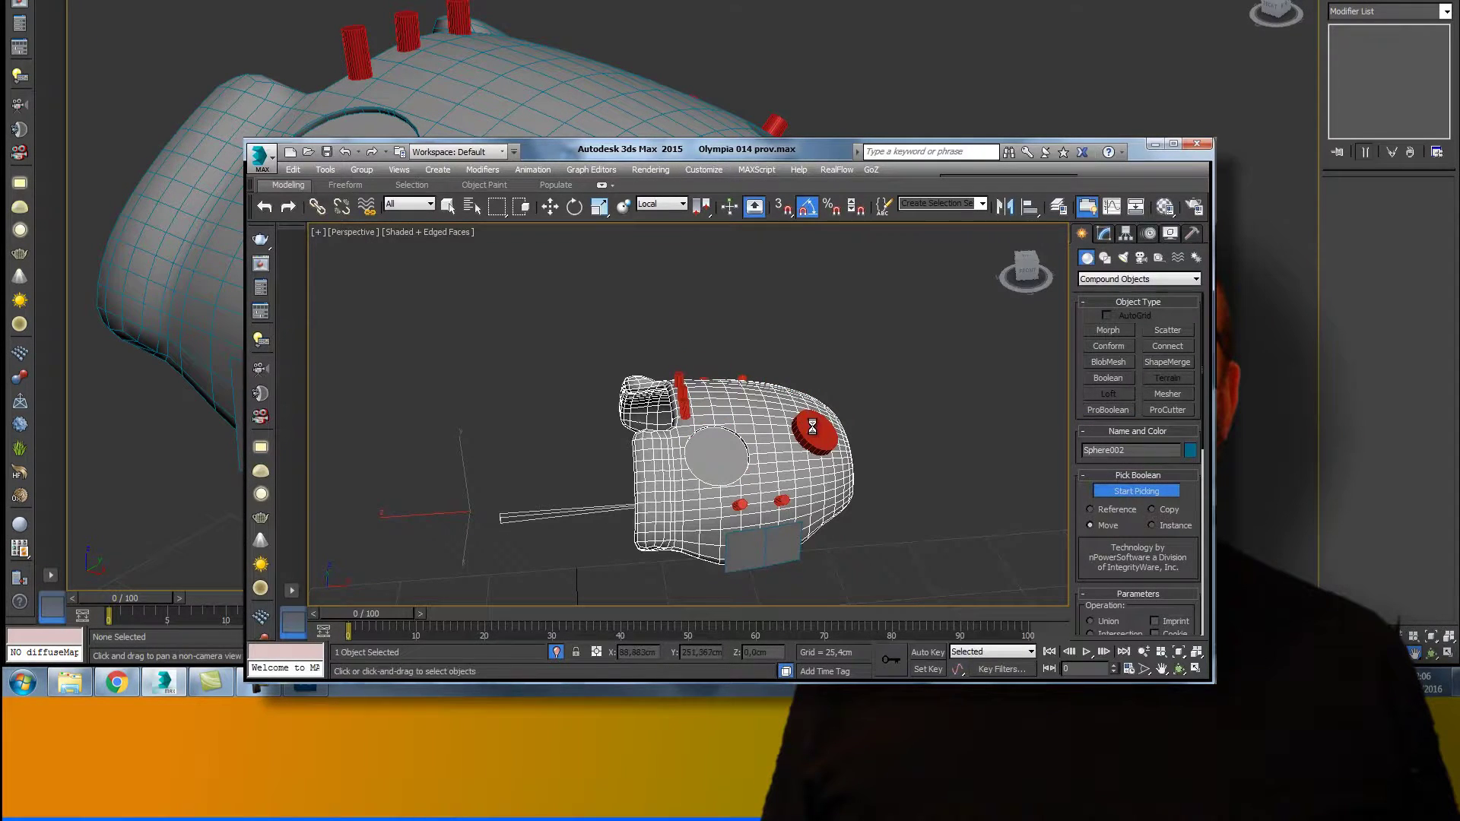
left_click(812, 430)
left_click_drag(1031, 273, 1027, 275)
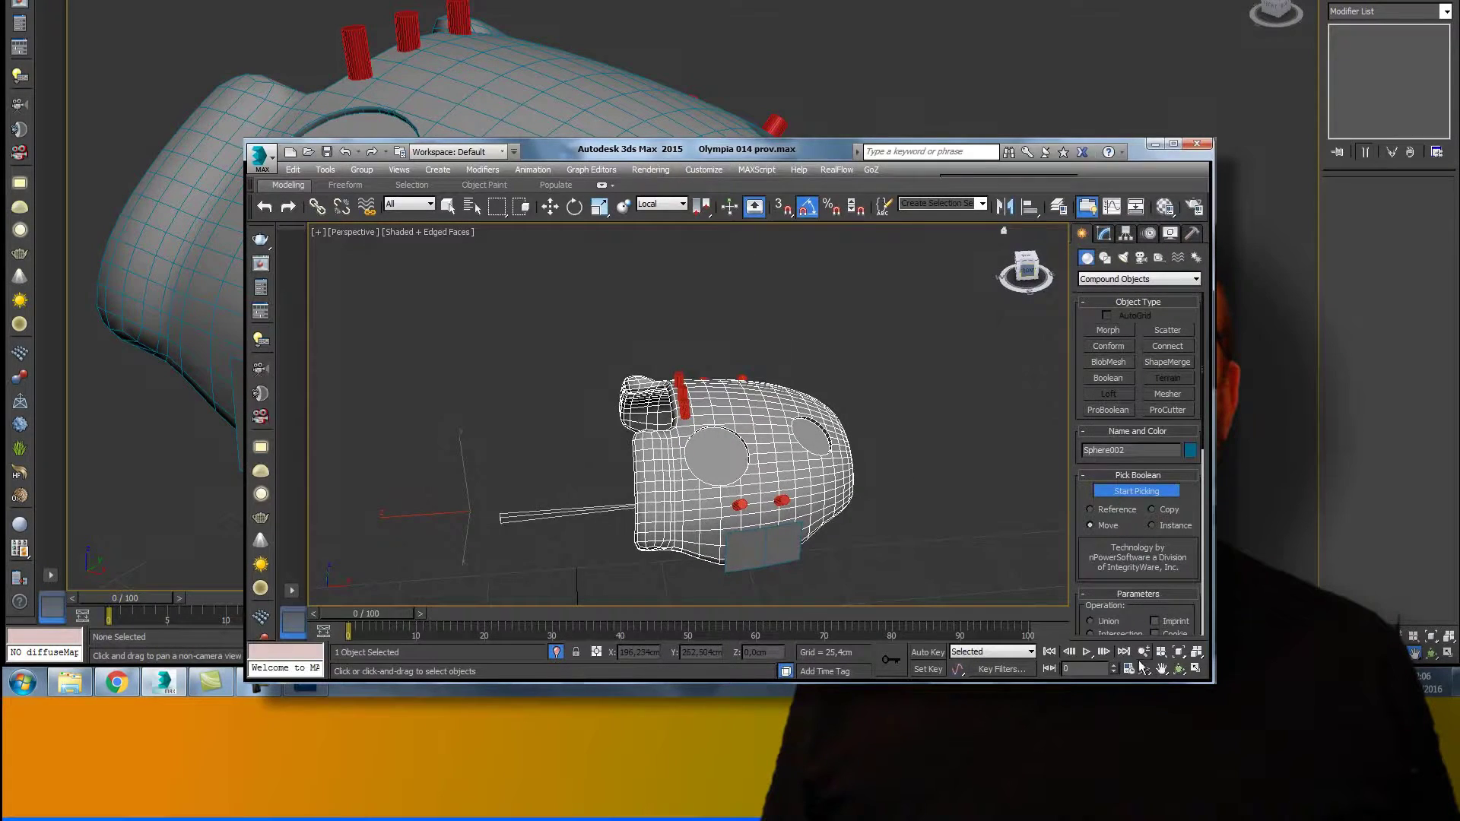
left_click(1143, 652)
mouse_move(726, 455)
left_mouse_down()
mouse_move(717, 392)
mouse_move(723, 420)
left_mouse_up()
left_click(1178, 669)
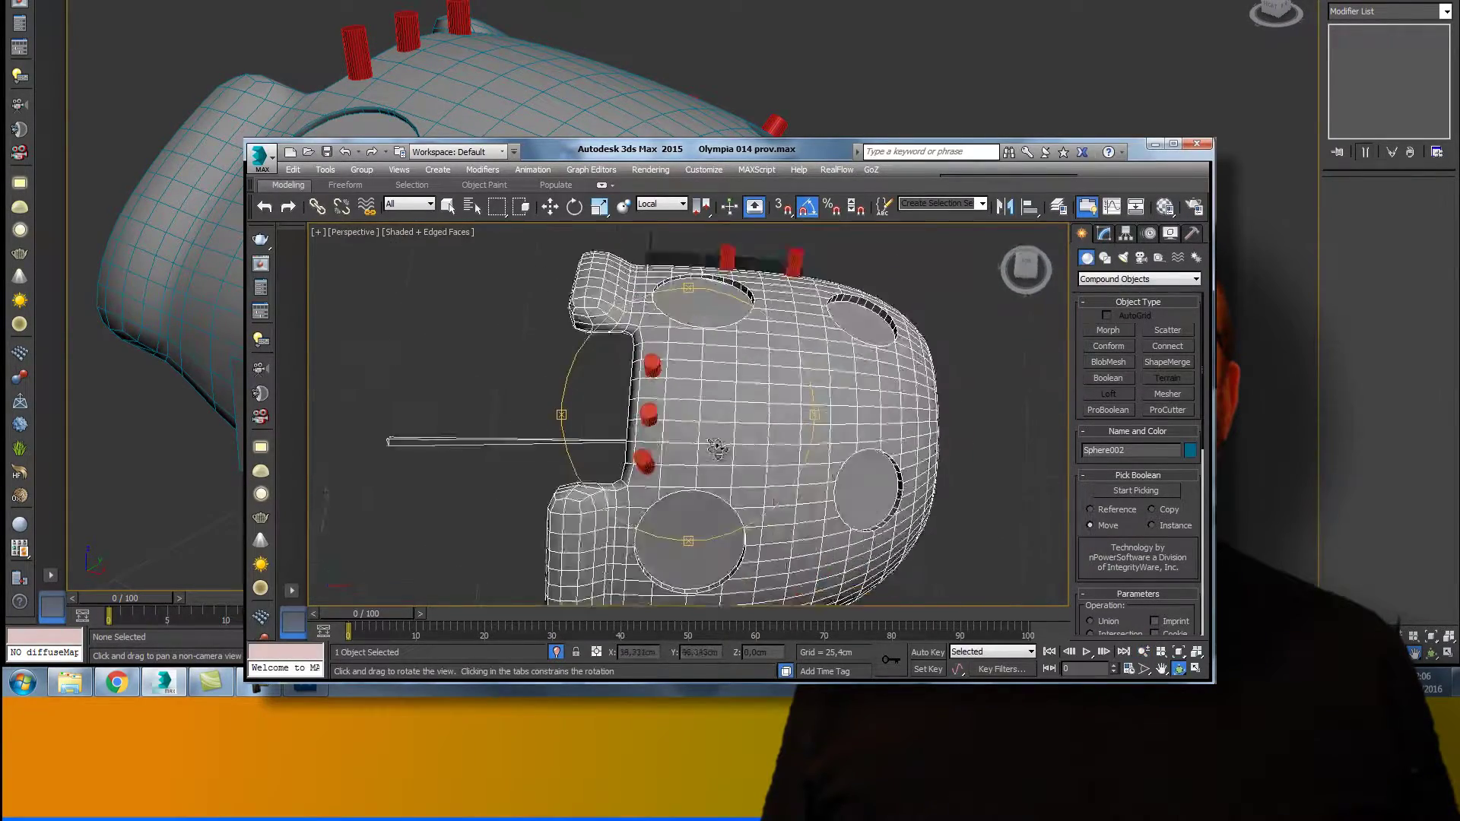
mouse_move(760, 342)
left_mouse_down()
mouse_move(622, 475)
mouse_move(505, 411)
mouse_move(472, 368)
mouse_move(700, 402)
mouse_move(751, 375)
mouse_move(740, 473)
left_mouse_up()
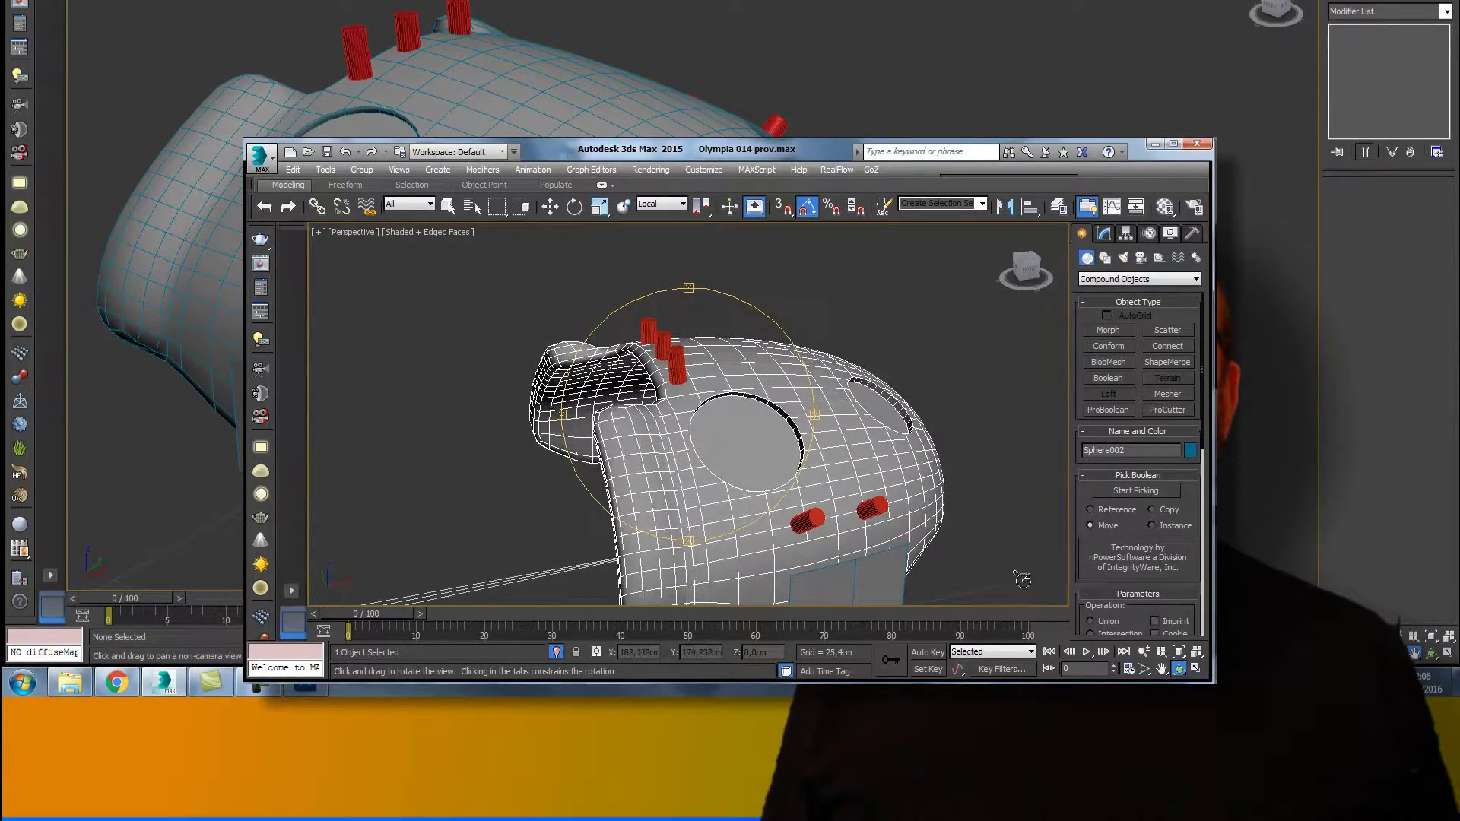
left_click(1142, 652)
mouse_move(724, 435)
left_mouse_down()
mouse_move(727, 391)
mouse_move(730, 419)
left_mouse_up()
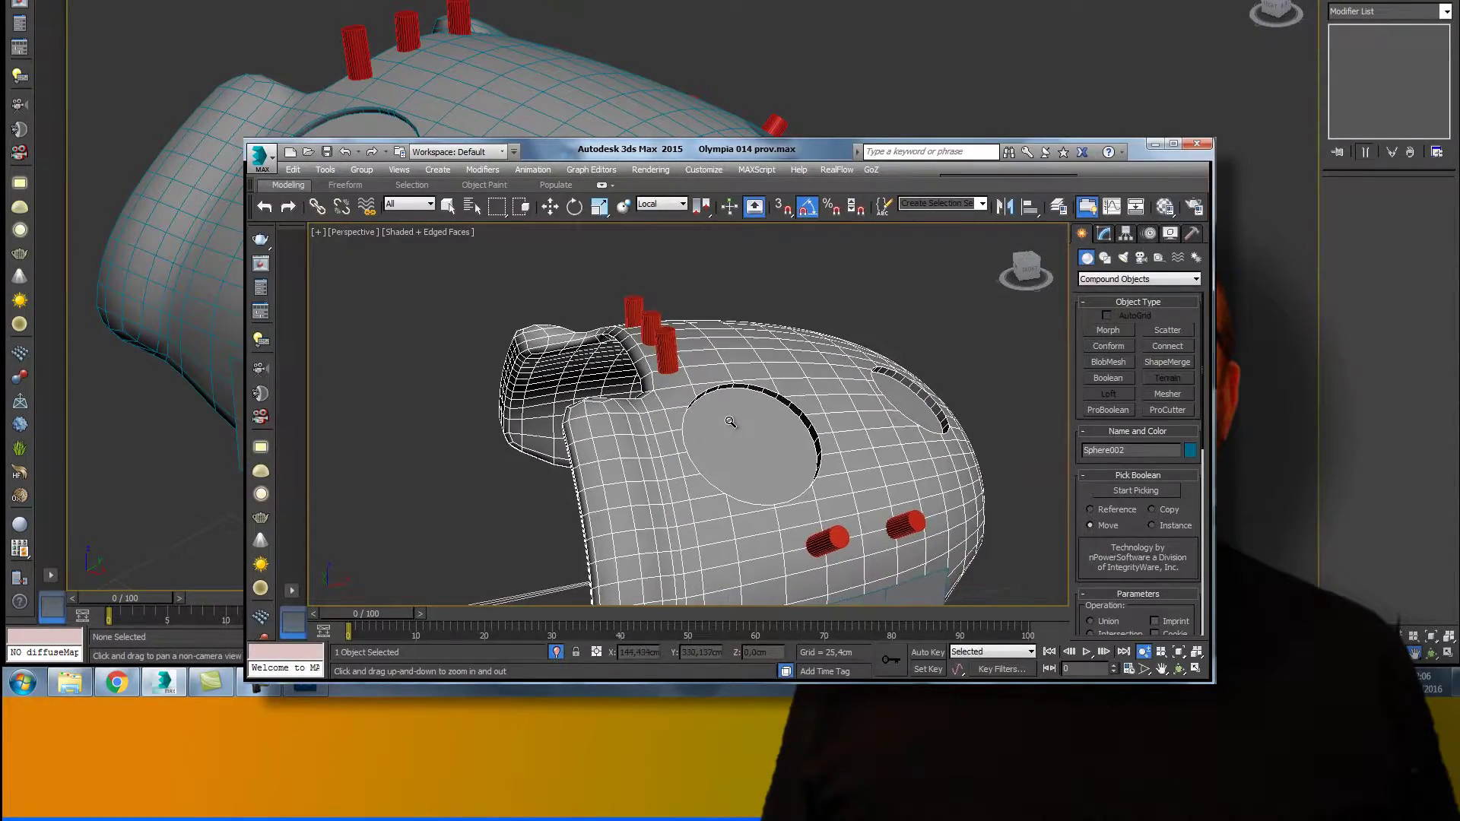
left_click_drag(1022, 298, 1027, 278)
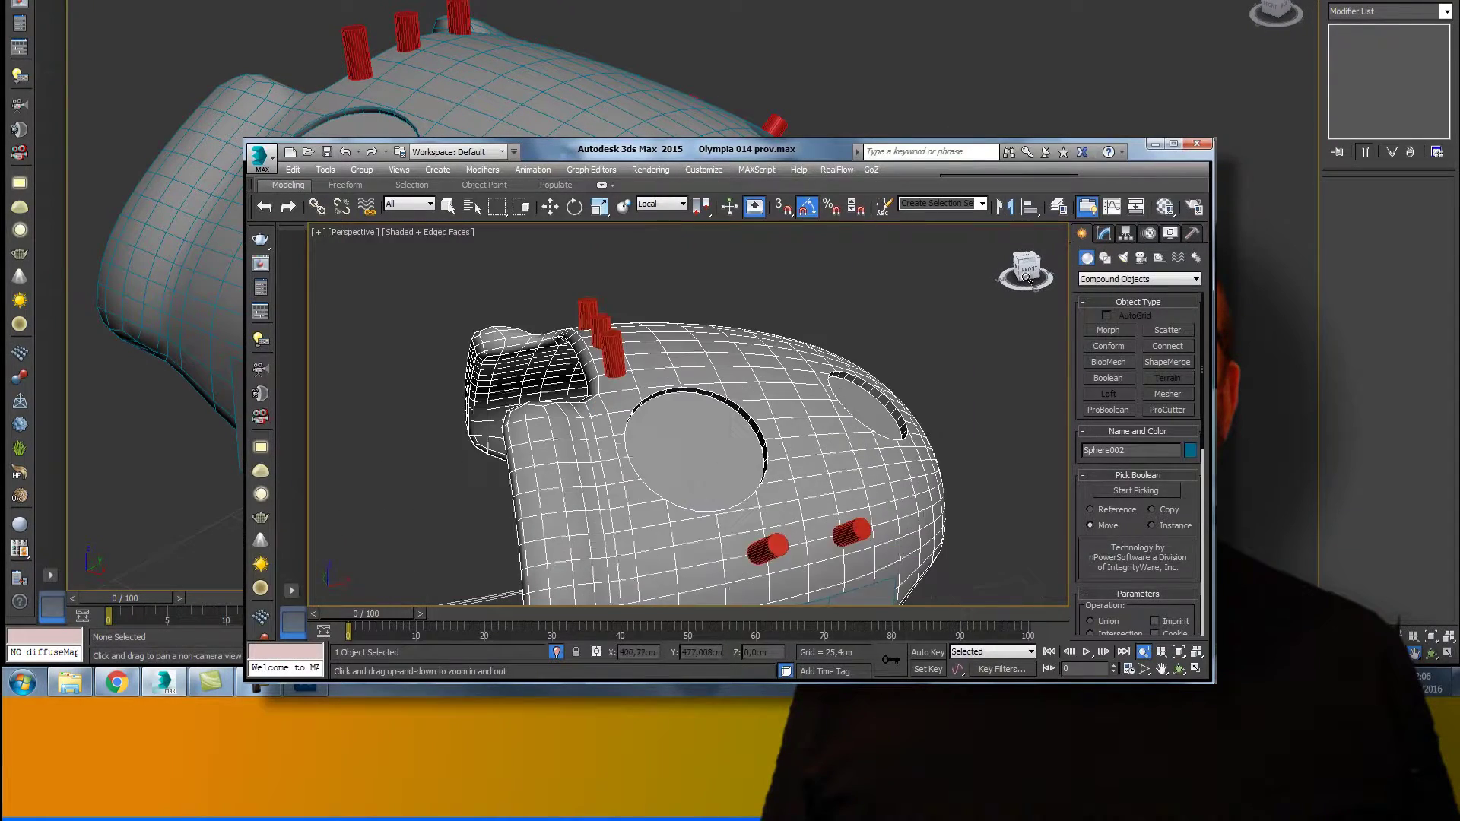